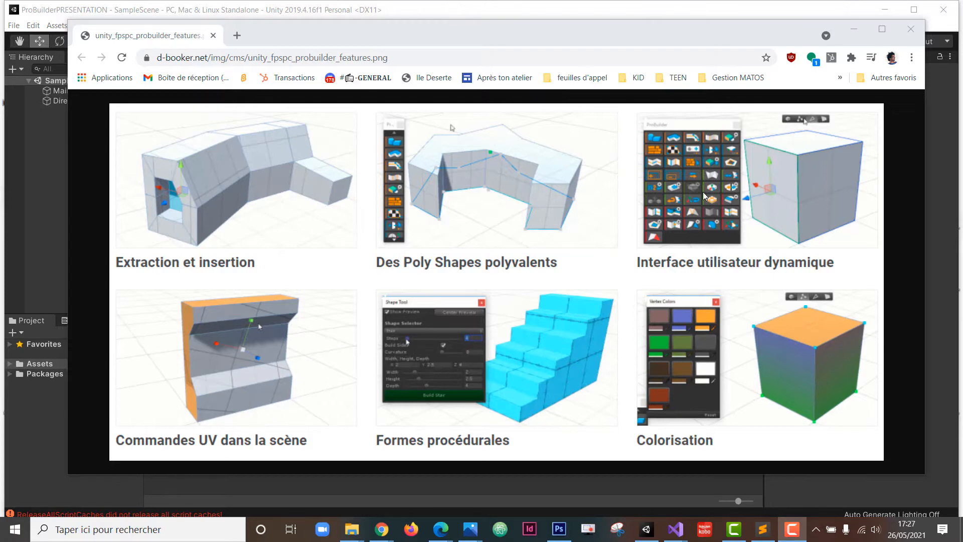
Switch to Unity and install the ProBuilder 4.4.0 package from the Unity Registry, then close the Package Manager.
left_click(911, 30)
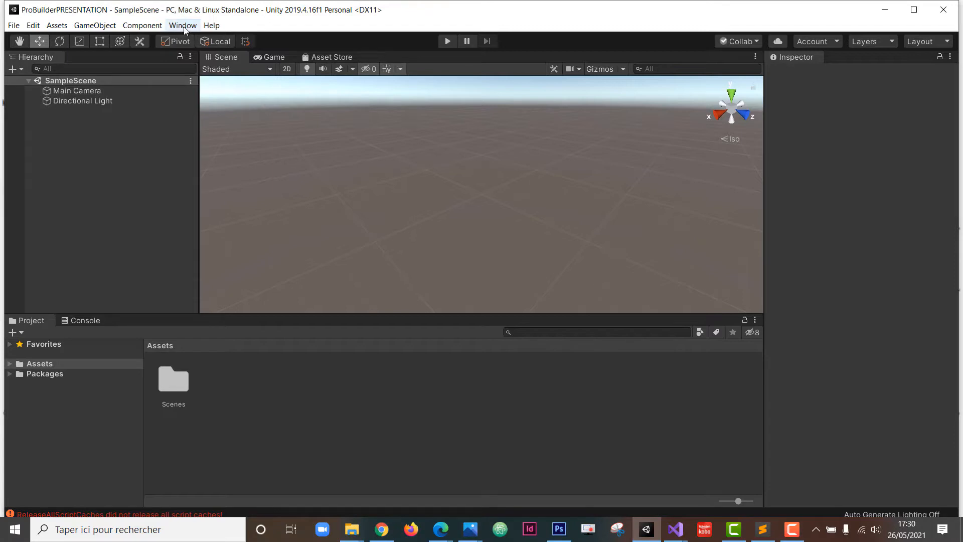
left_click(183, 26)
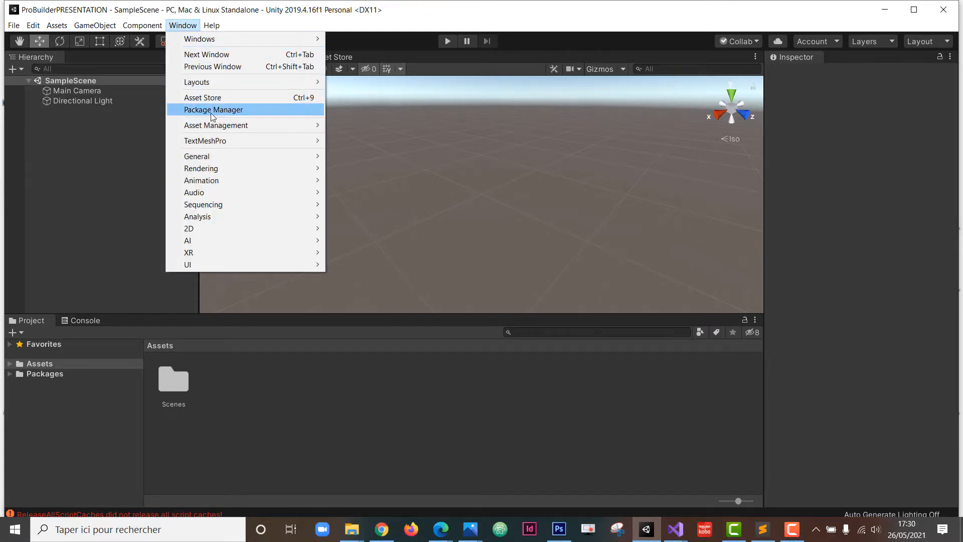
left_click(259, 111)
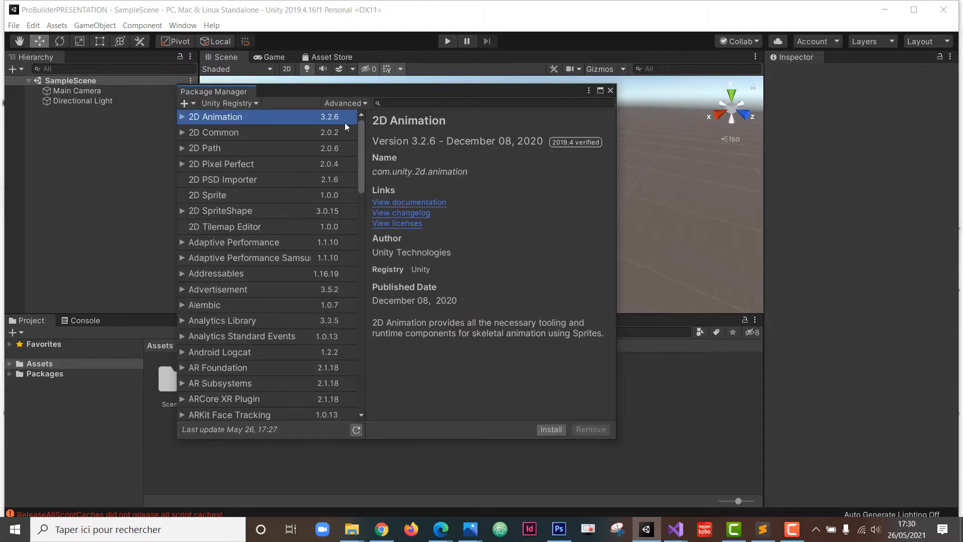
left_click_drag(360, 129, 360, 267)
left_click(217, 321)
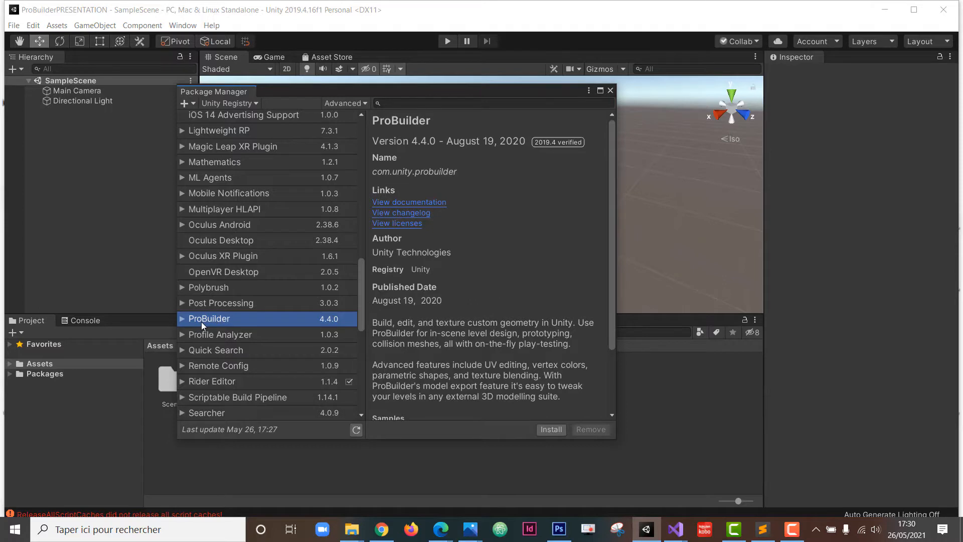
left_click(551, 430)
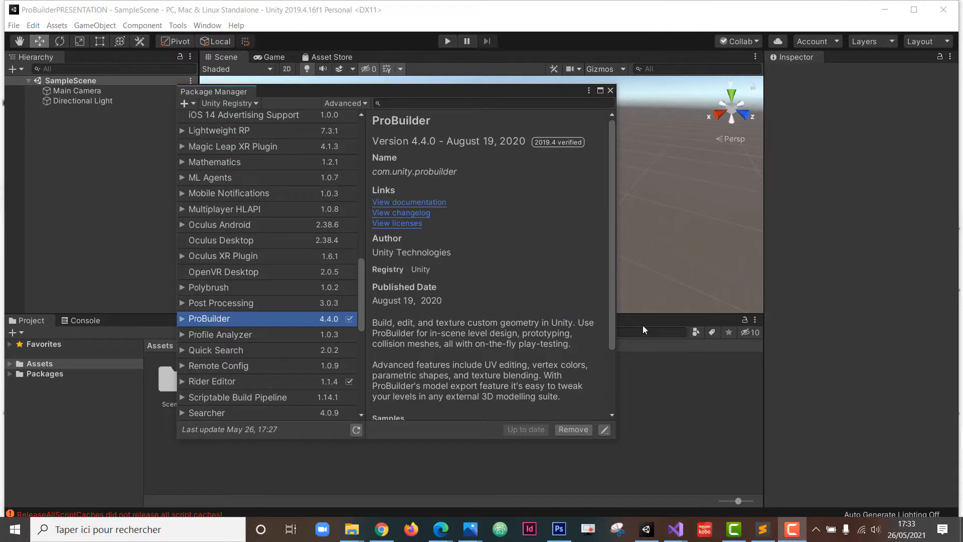
left_click(610, 92)
Open the ProBuilder window.
left_click(178, 25)
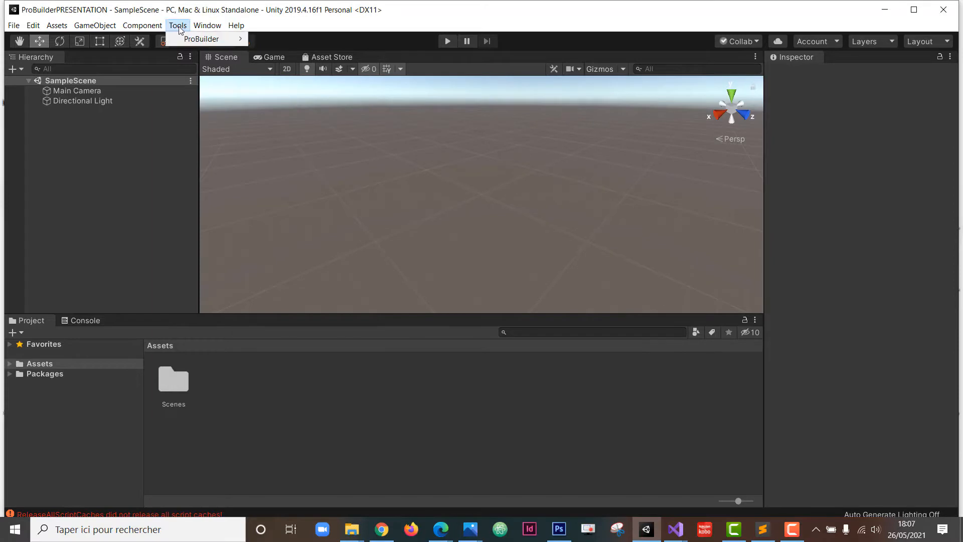
mouse_move(191, 41)
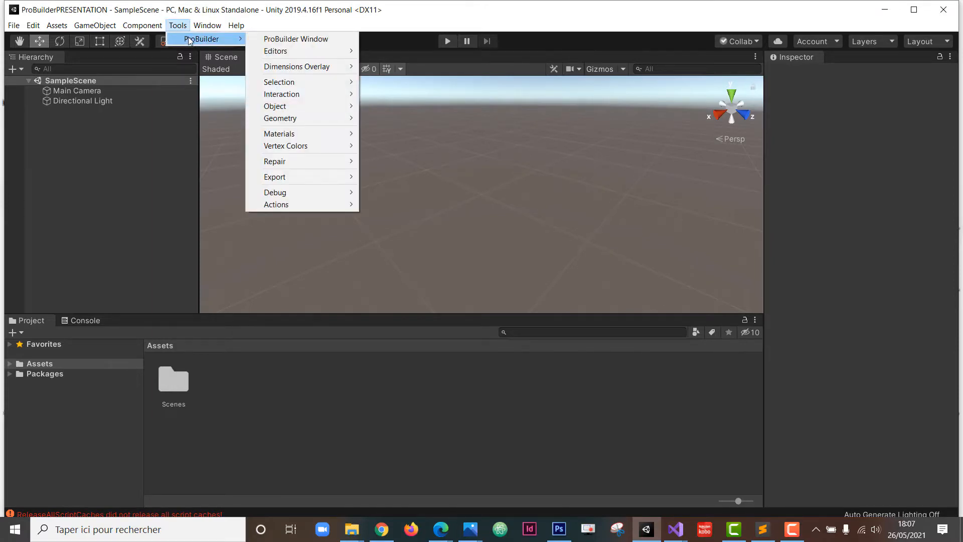
left_click(277, 40)
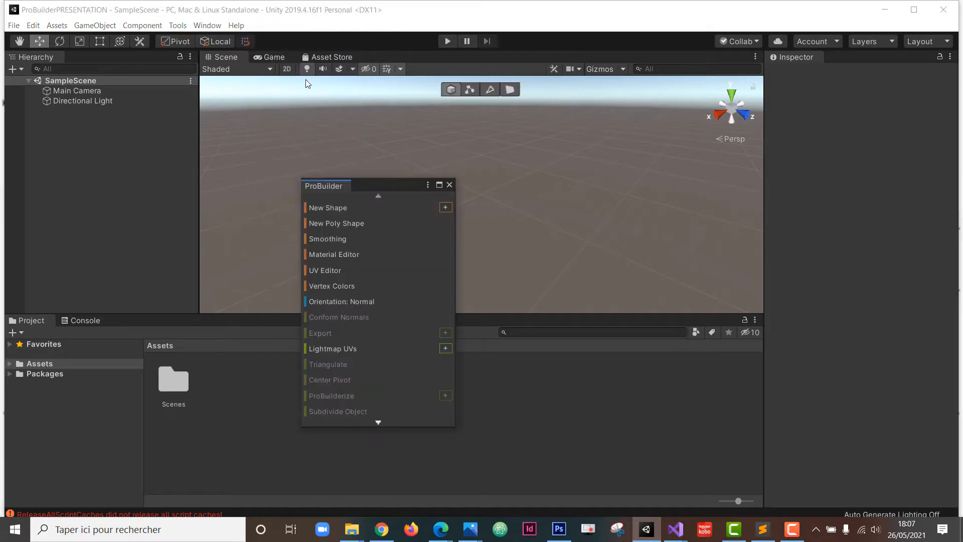
left_click_drag(371, 180, 104, 80)
left_click_drag(29, 58, 519, 213)
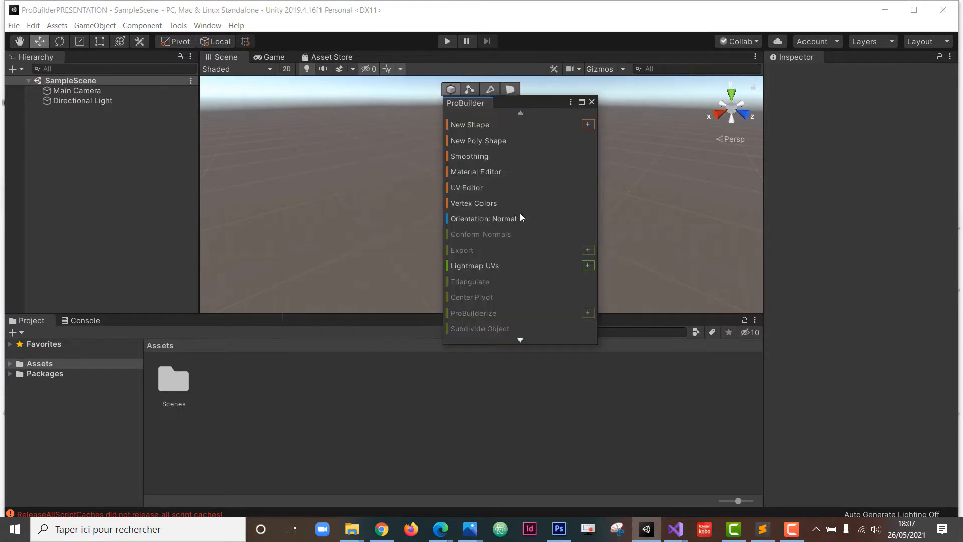
left_click_drag(518, 108, 418, 174)
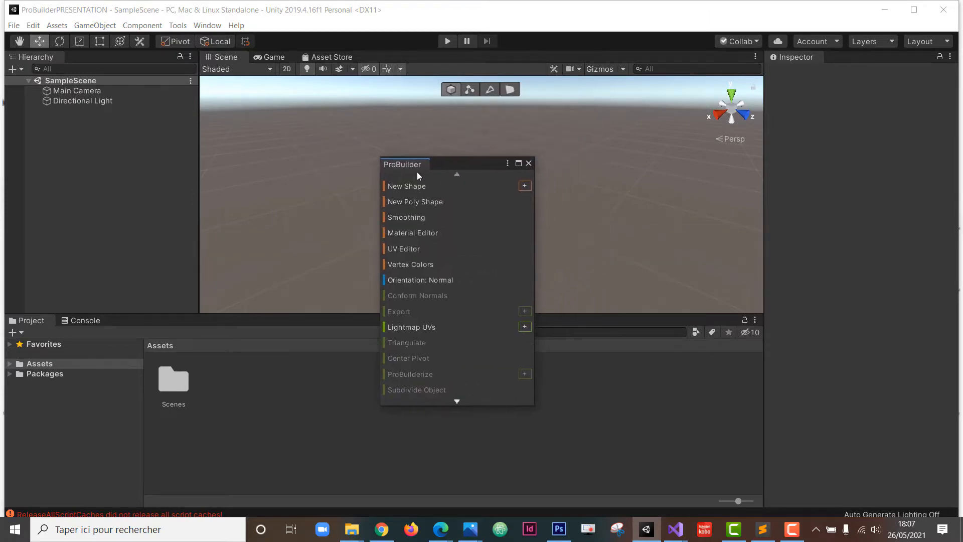
Switch the ProBuilder window to Icon Mode and dock it beside the Hierarchy in a narrow three-icon-wide column.
right_click(413, 165)
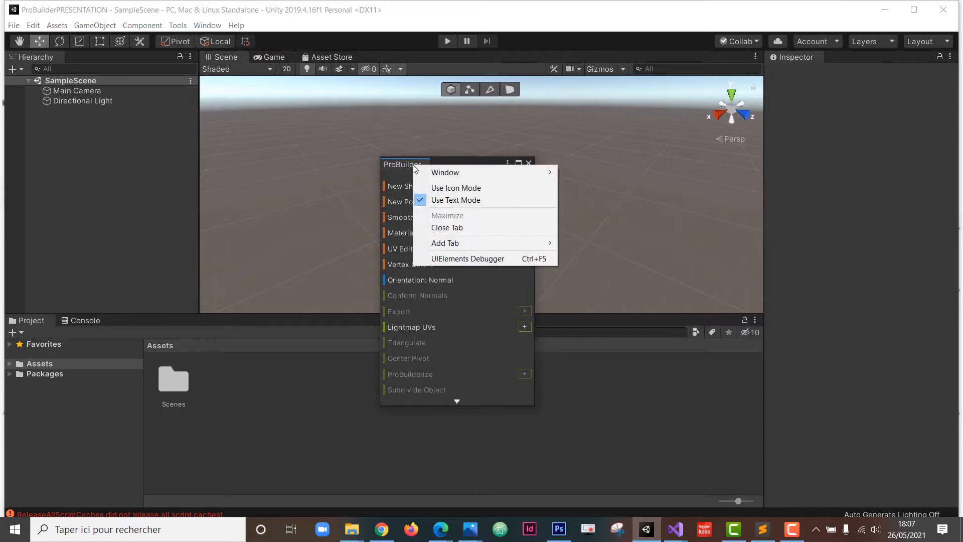
left_click(468, 194)
left_click_drag(377, 163, 140, 63)
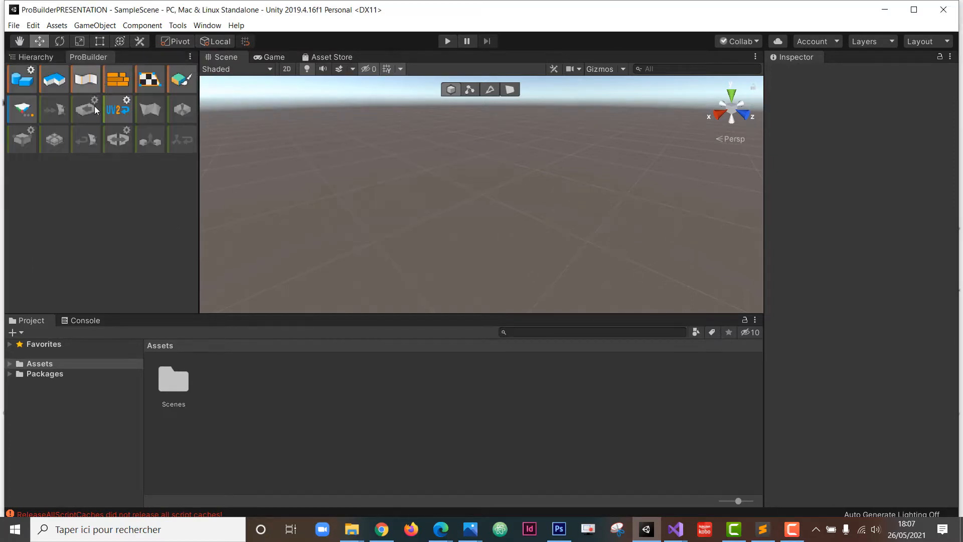
left_click_drag(198, 208, 119, 208)
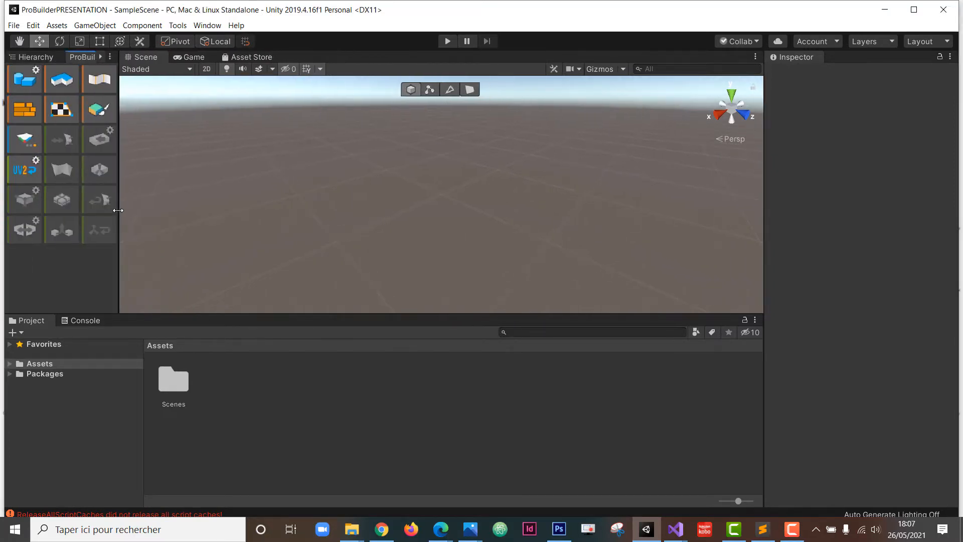
Close the Project and Console panels to give the Scene view the full height.
left_click_drag(209, 314, 209, 338)
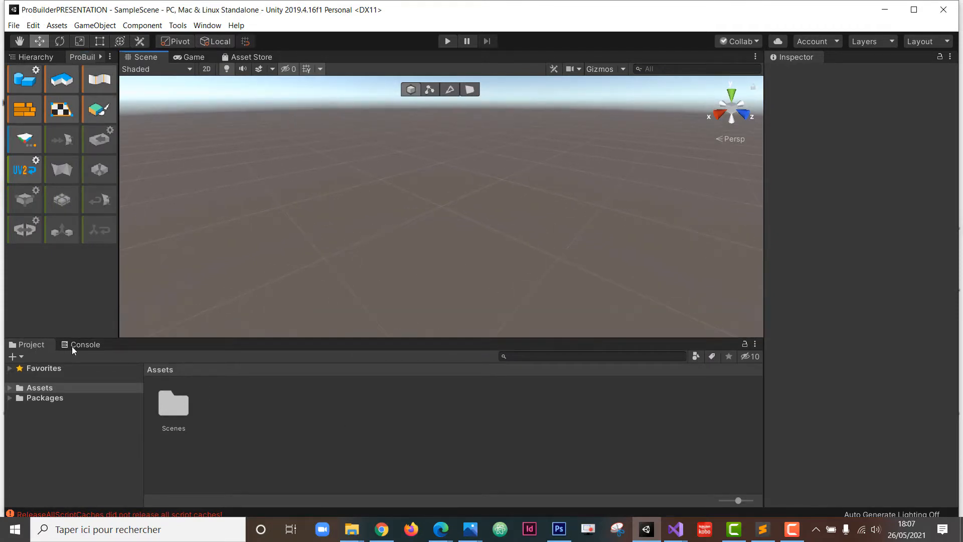
left_click_drag(31, 344, 49, 344)
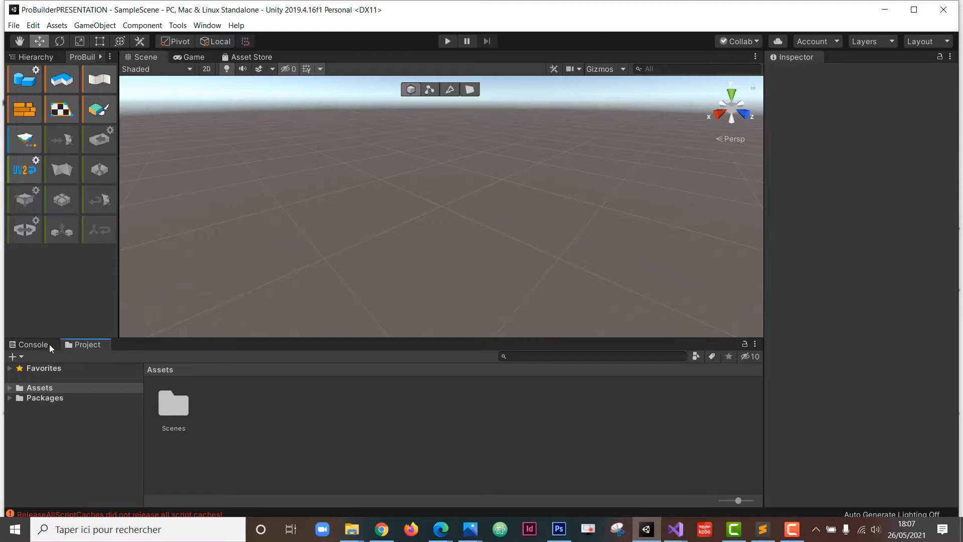
right_click(99, 345)
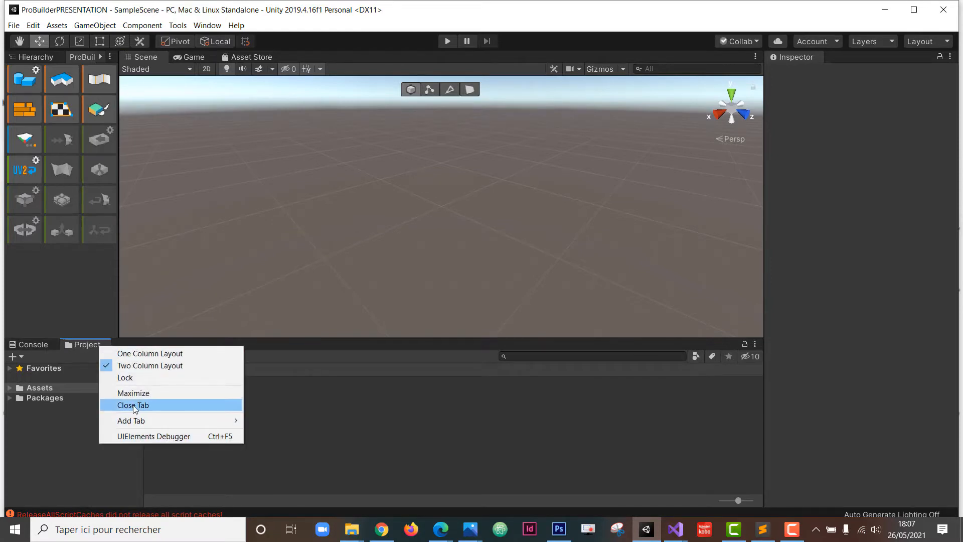
left_click(108, 403)
right_click(36, 343)
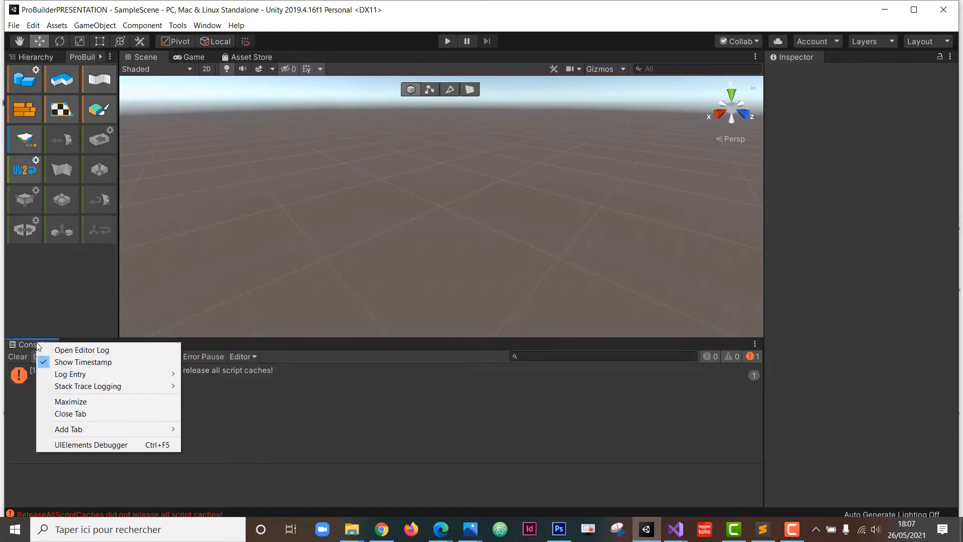
left_click(75, 413)
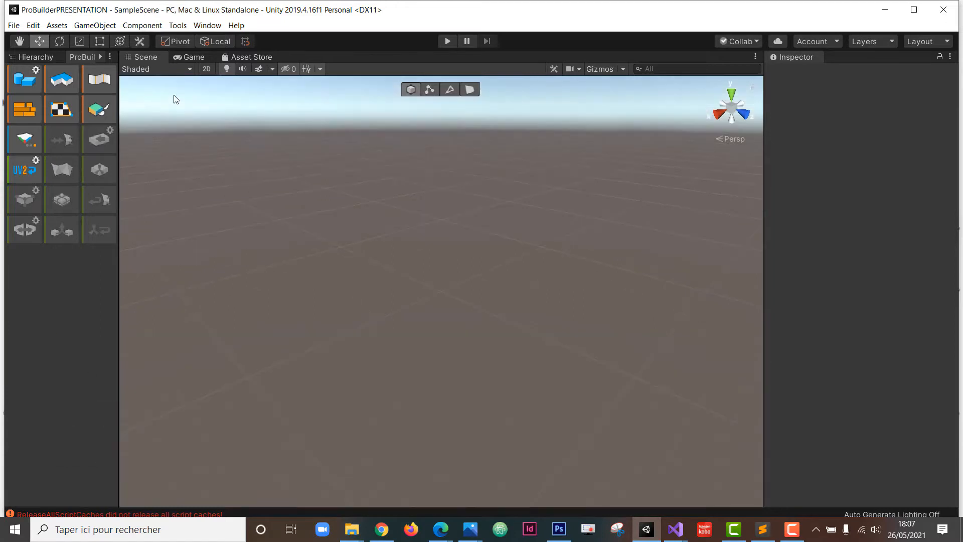
left_click(207, 25)
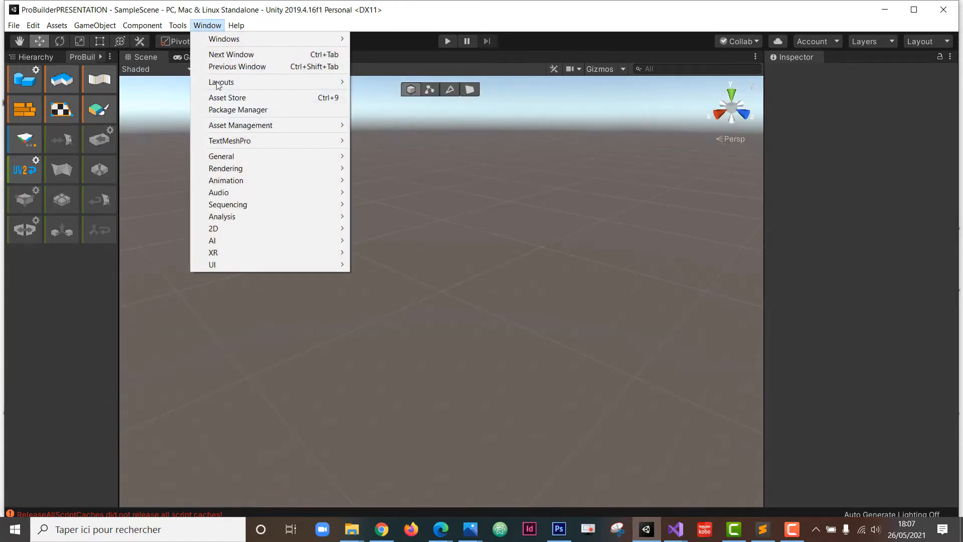
mouse_move(232, 160)
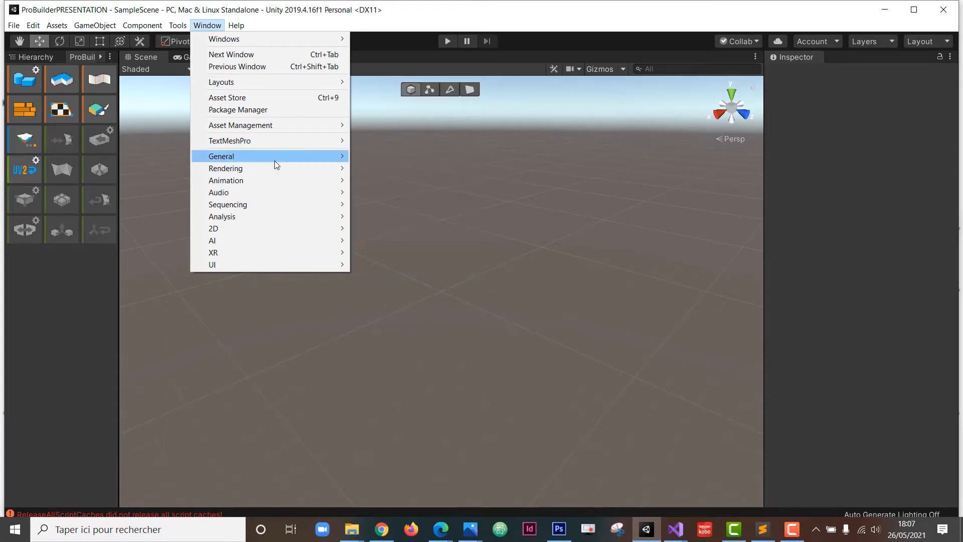
left_click(34, 291)
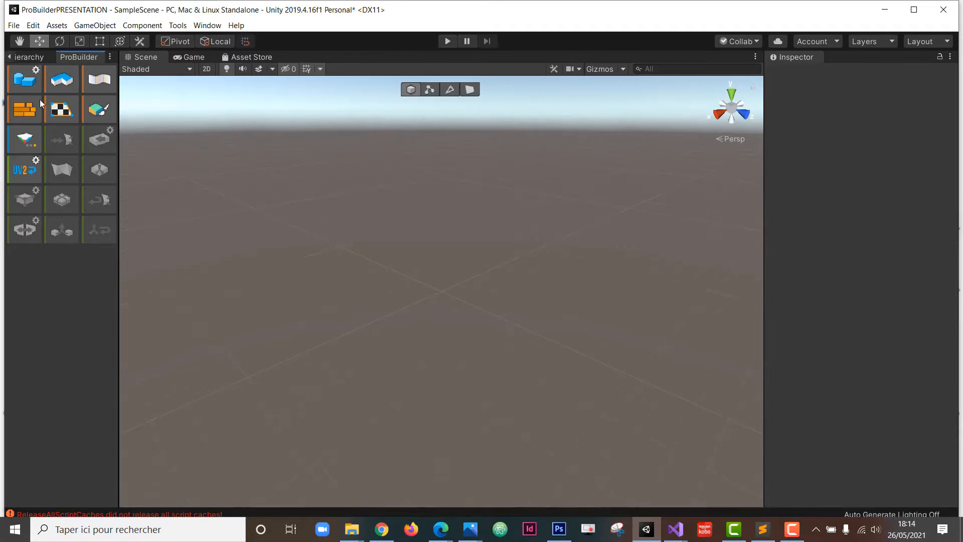
Start a new ProBuilder shape with the Cube preview and check its object in the Hierarchy.
left_click(40, 79)
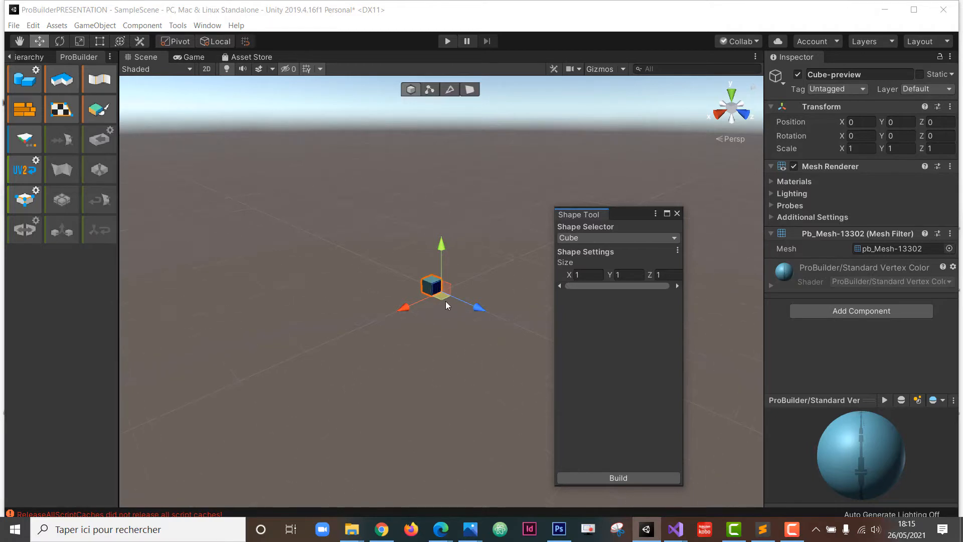
left_click(29, 57)
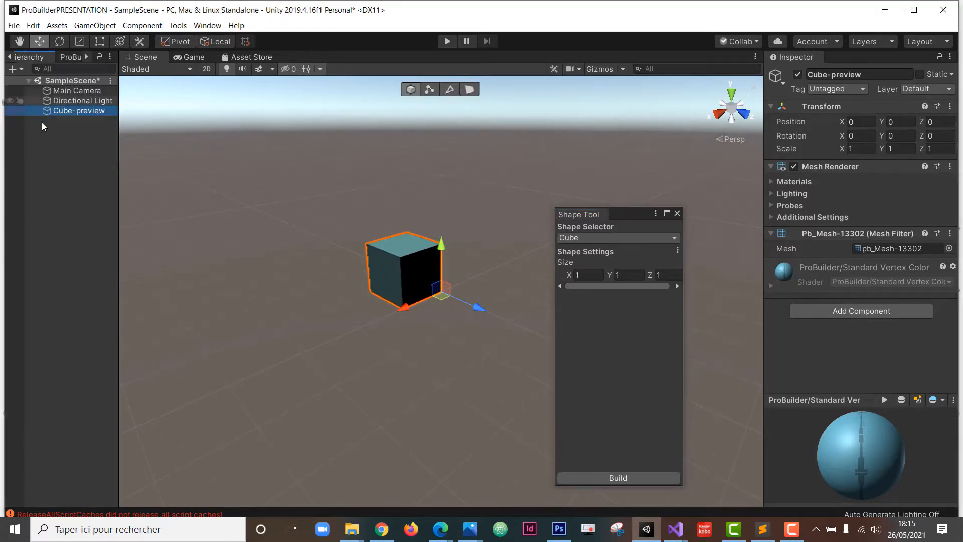
left_click(64, 57)
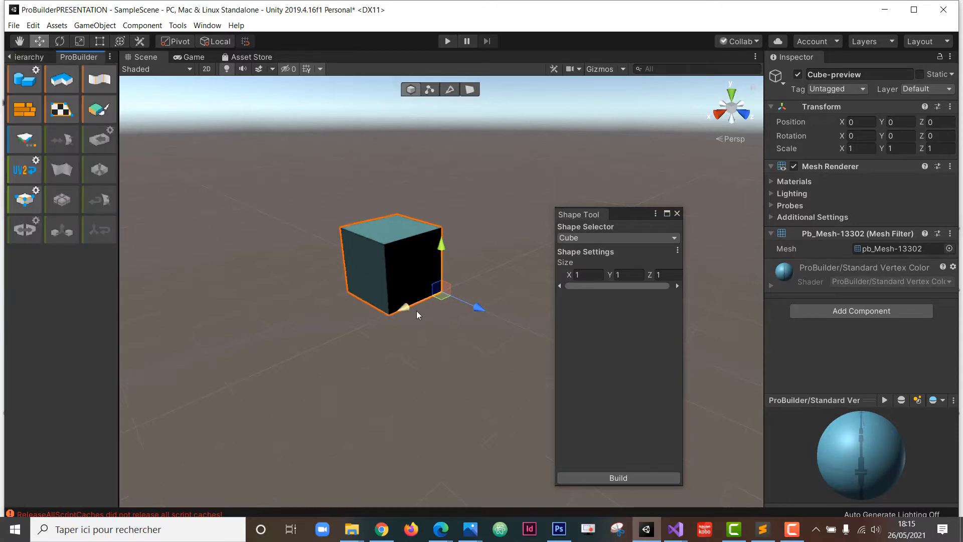
Preview the Sprite, Prism, Cylinder and Arch shapes one after another in the Shape Tool.
left_click(572, 237)
left_click(582, 263)
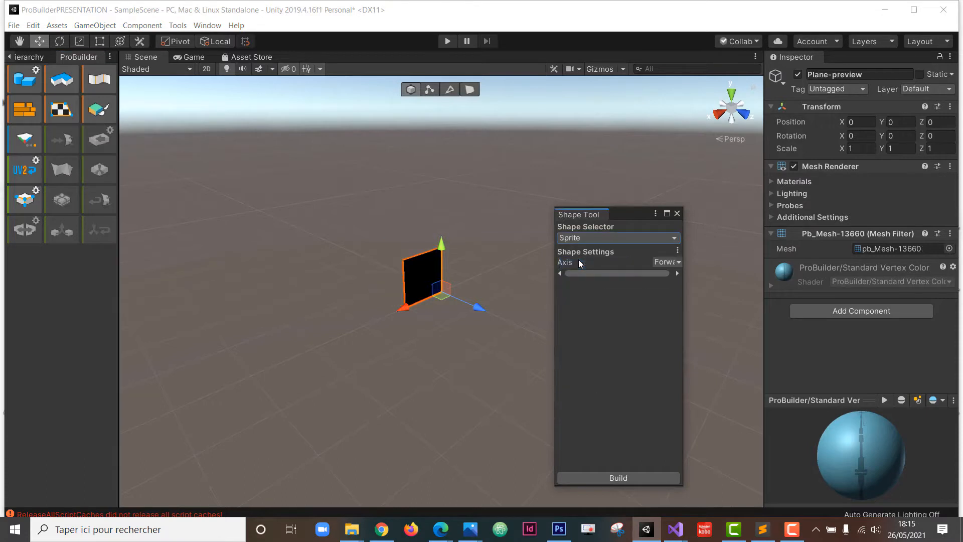
left_click(594, 236)
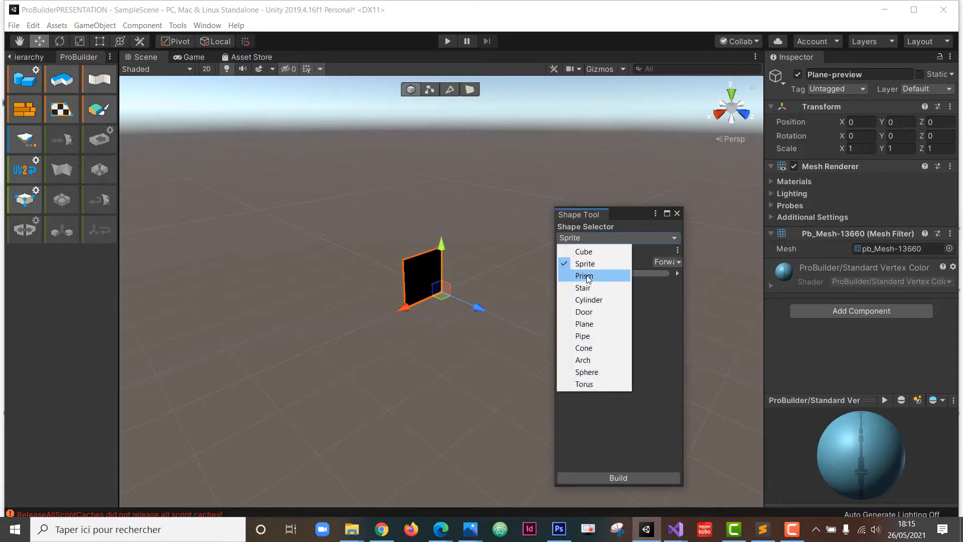
left_click(586, 274)
left_click(600, 236)
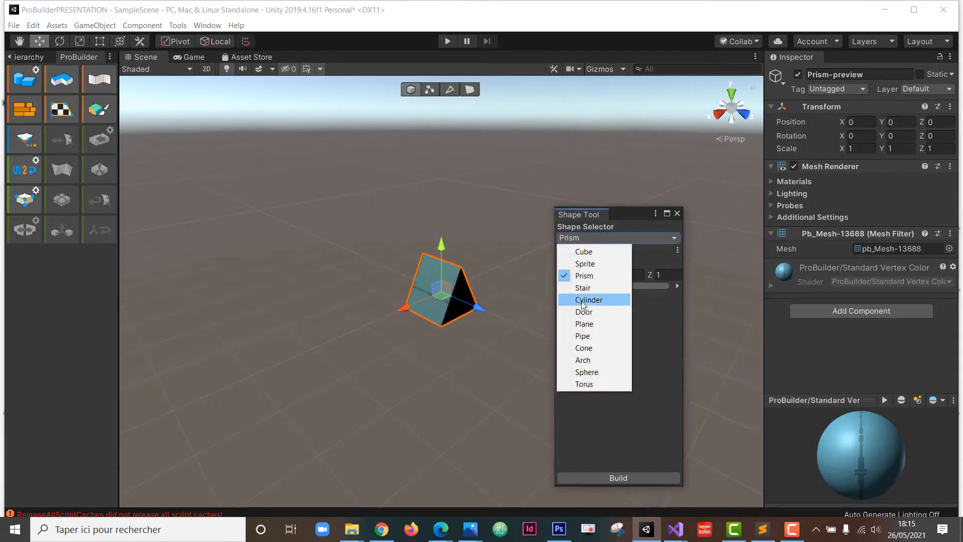
left_click(583, 301)
left_click(595, 239)
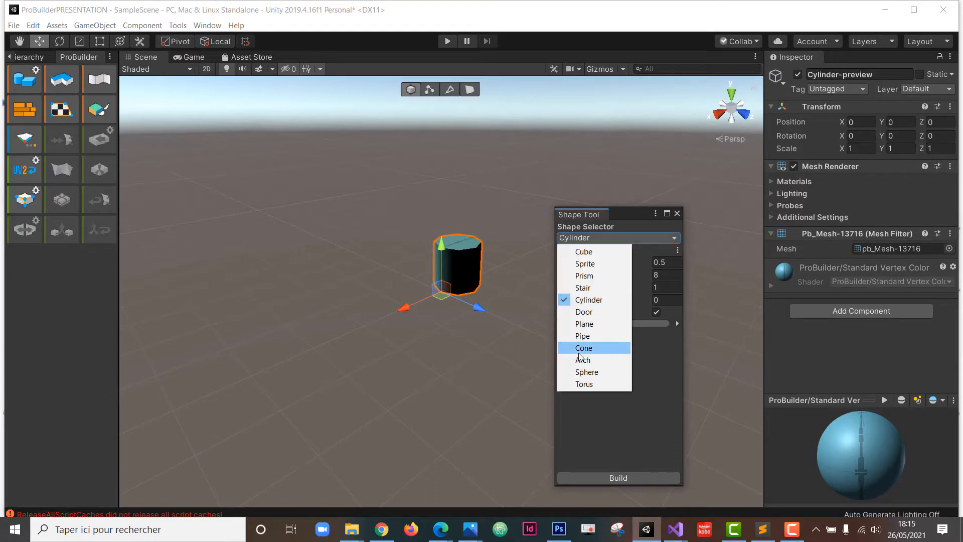
left_click(583, 359)
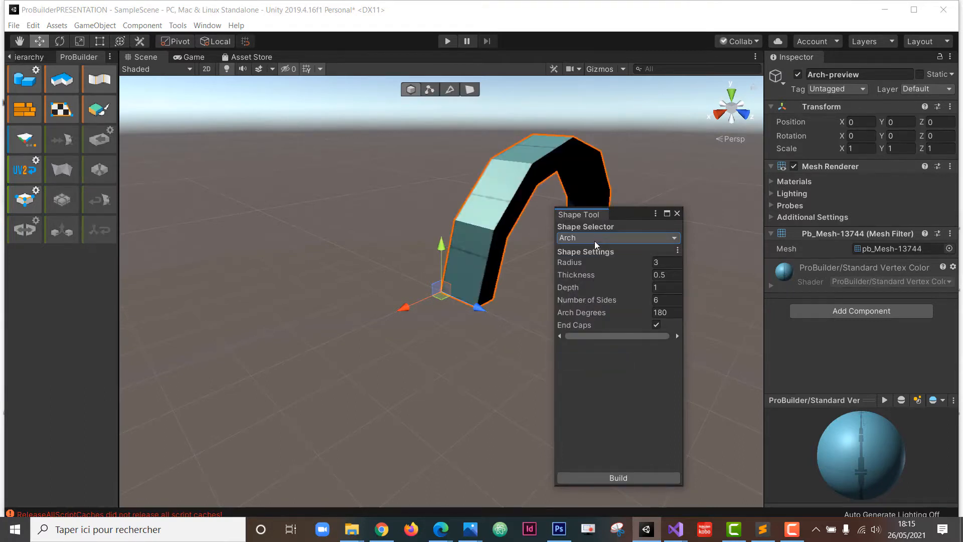
Change the shape to Stair with 11 steps, a width of about 2.52, height of about 3.86 and depth of about 6.41.
left_click(594, 236)
left_click(583, 288)
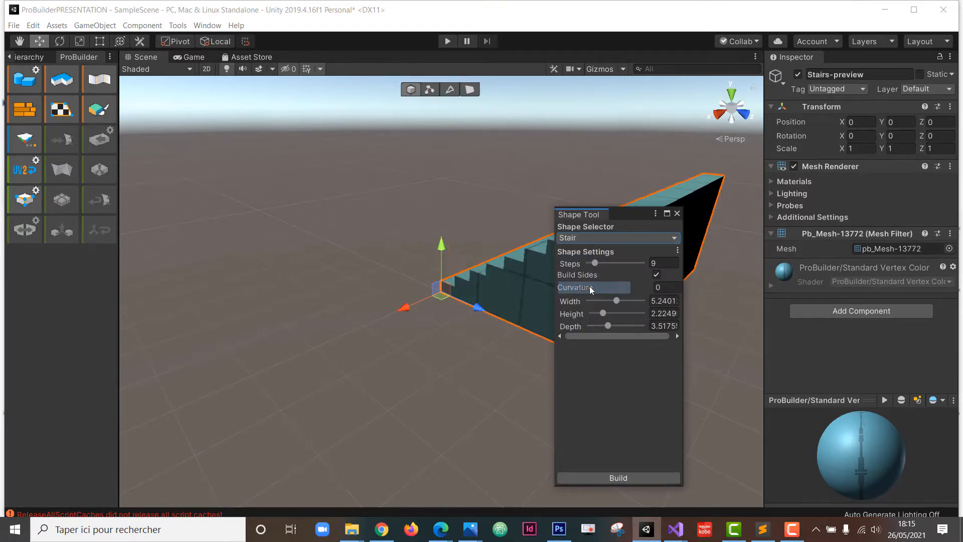
right_click_drag(431, 346, 554, 291)
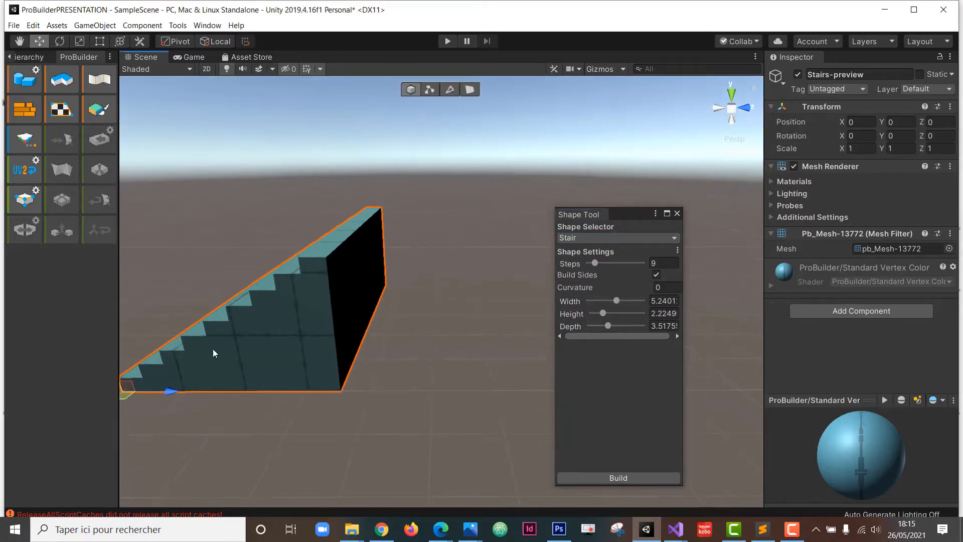
right_click_drag(311, 405, 462, 406)
scroll(188, 393, "down", 8)
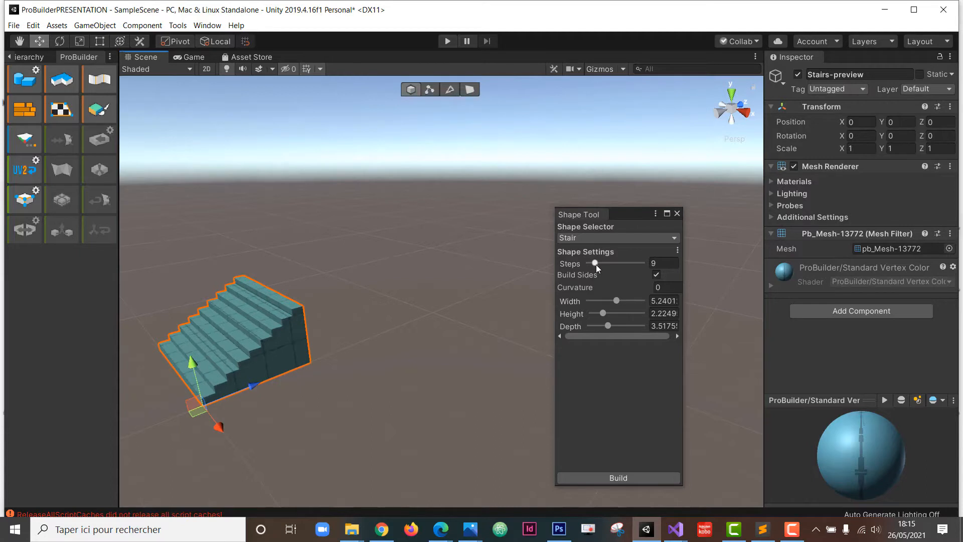
mouse_move(596, 263)
left_mouse_down()
mouse_move(608, 264)
mouse_move(598, 263)
left_mouse_up()
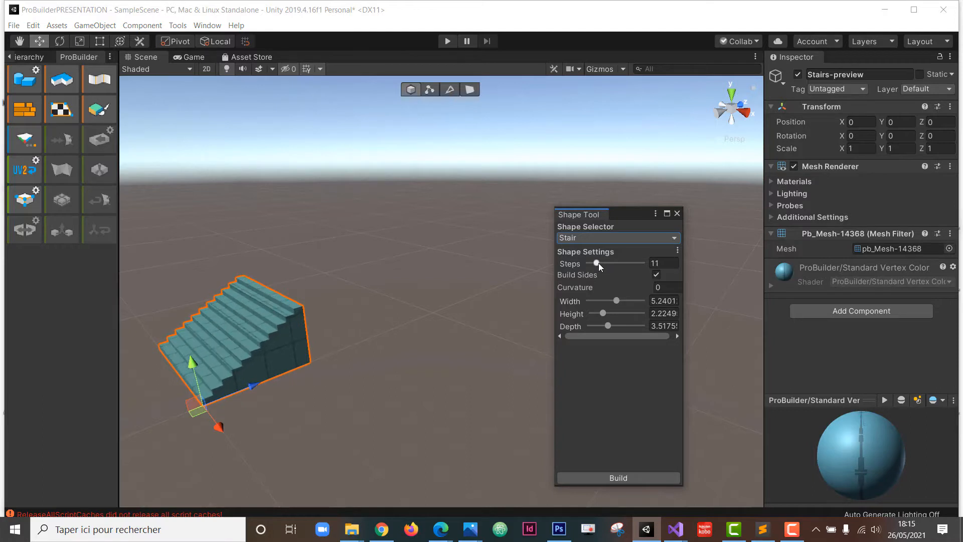
left_click_drag(619, 298, 623, 325)
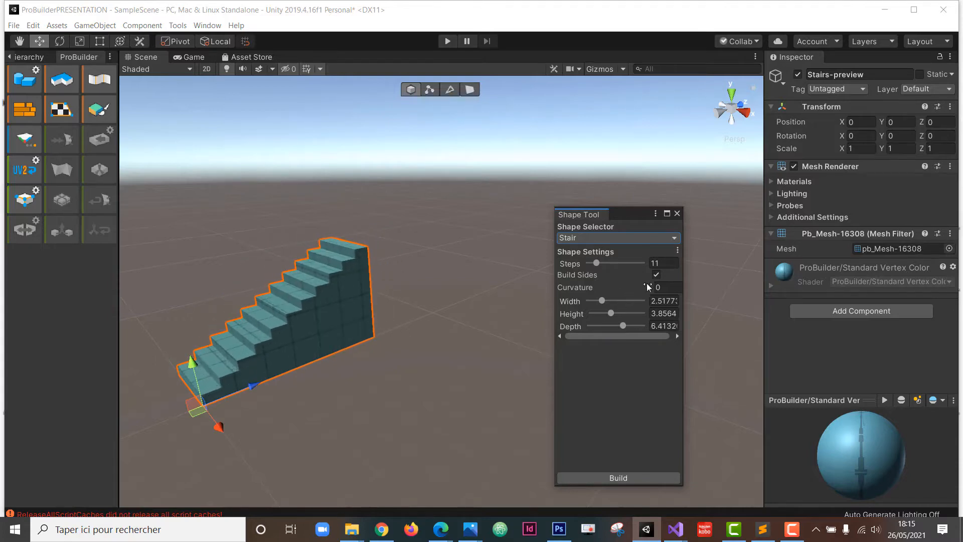
Set the stair's curvature to 90, its number of steps to 22 and its stair width to about 3.98.
left_click(666, 289)
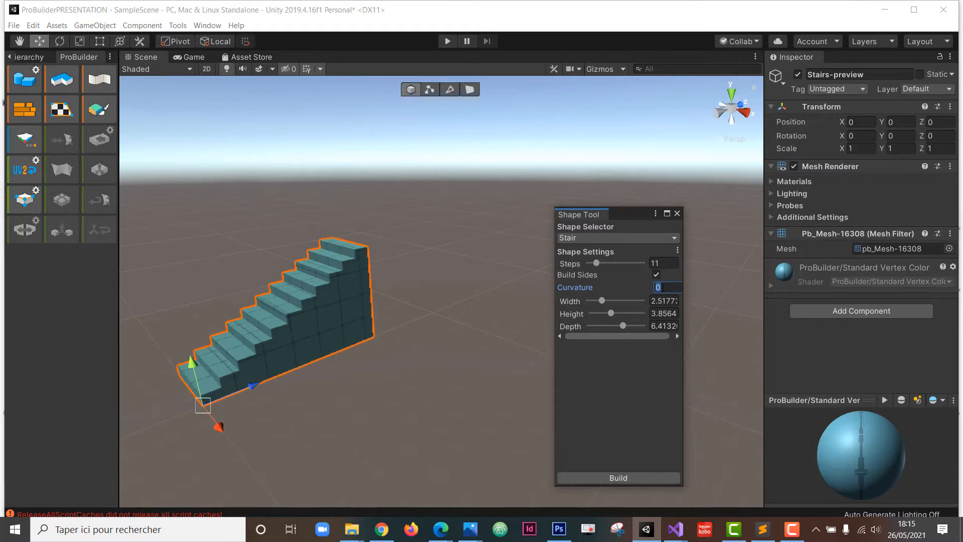
type("-")
key("BackSpace")
type("67")
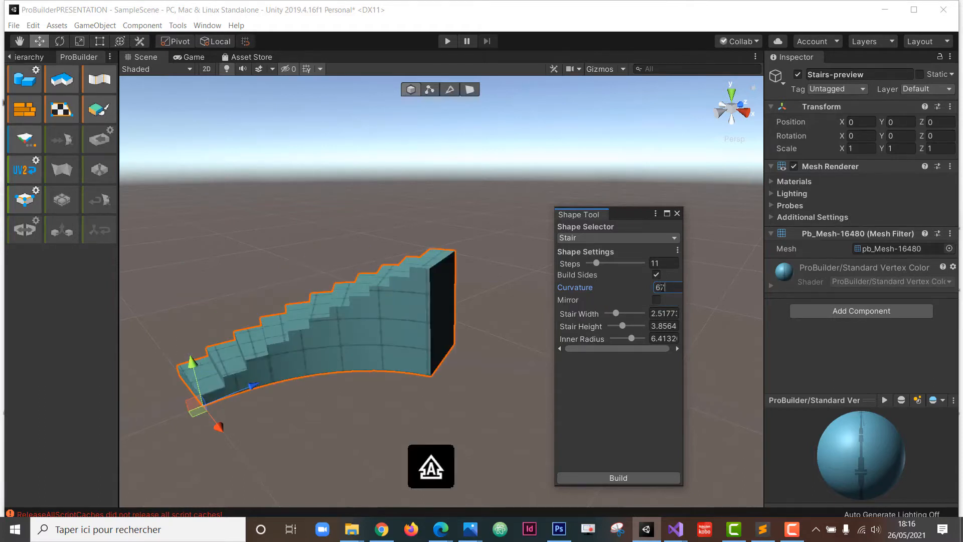
key("BackSpace")
key("BackSpace")
type("90")
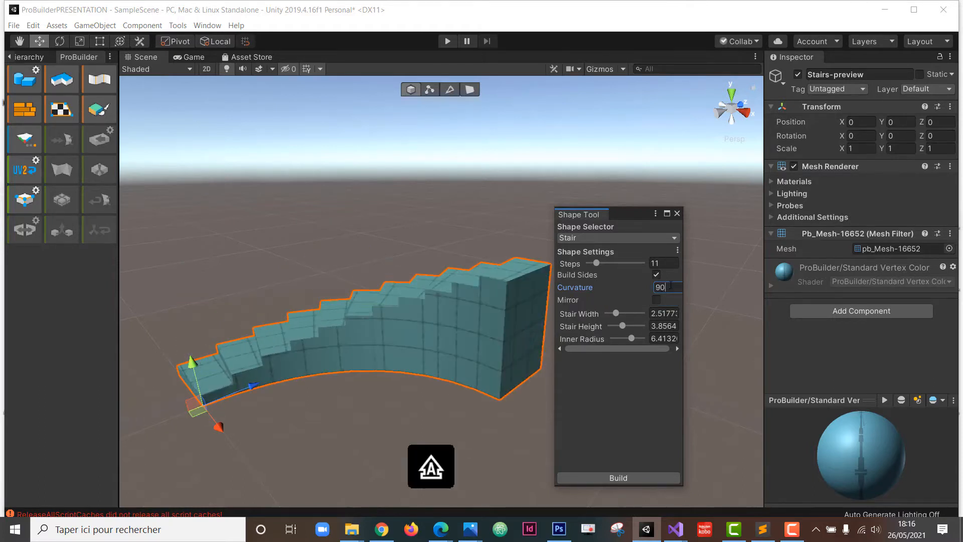
left_click_drag(600, 266, 613, 263)
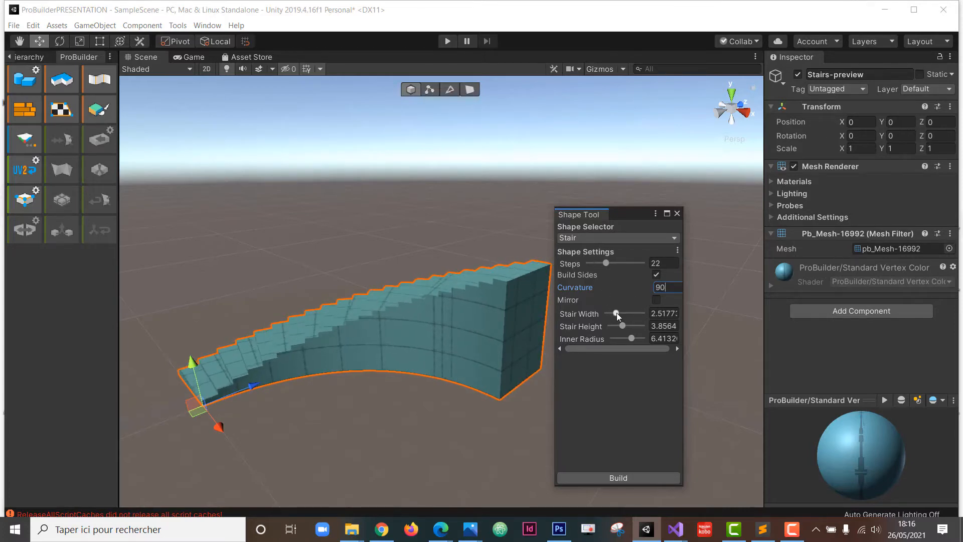
left_click_drag(616, 312, 614, 311)
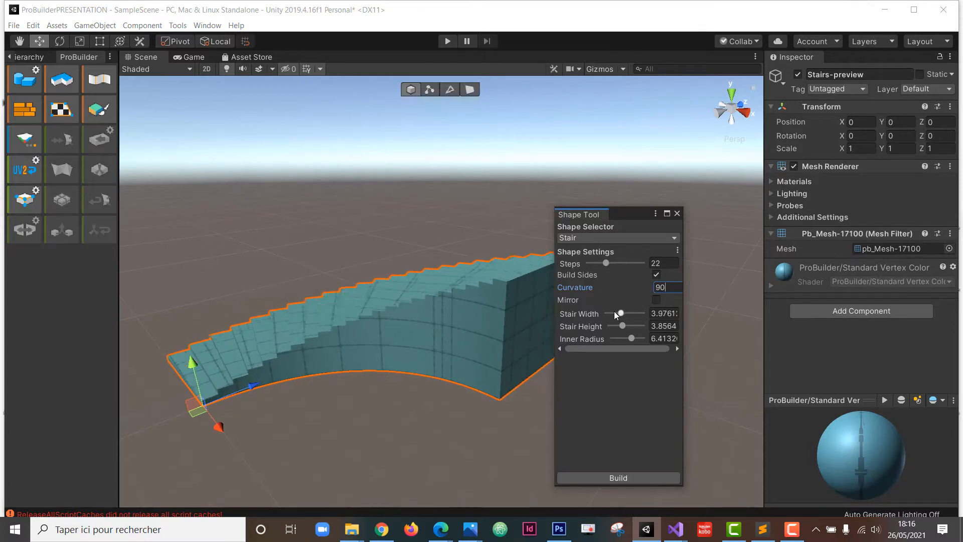
Preview the Door and Arch shapes in the Shape Tool and set the arch's radius to 2.
left_click(627, 239)
left_click(587, 315)
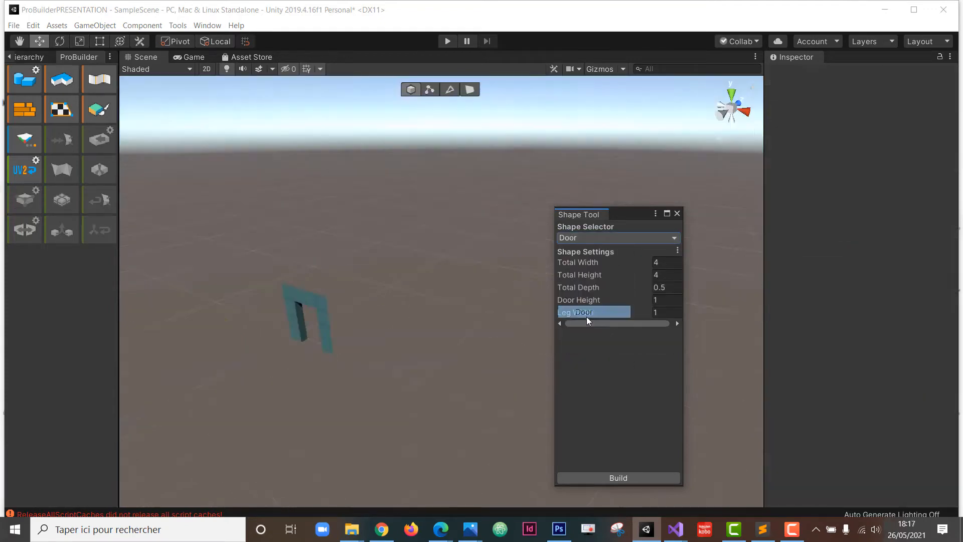
left_click(638, 237)
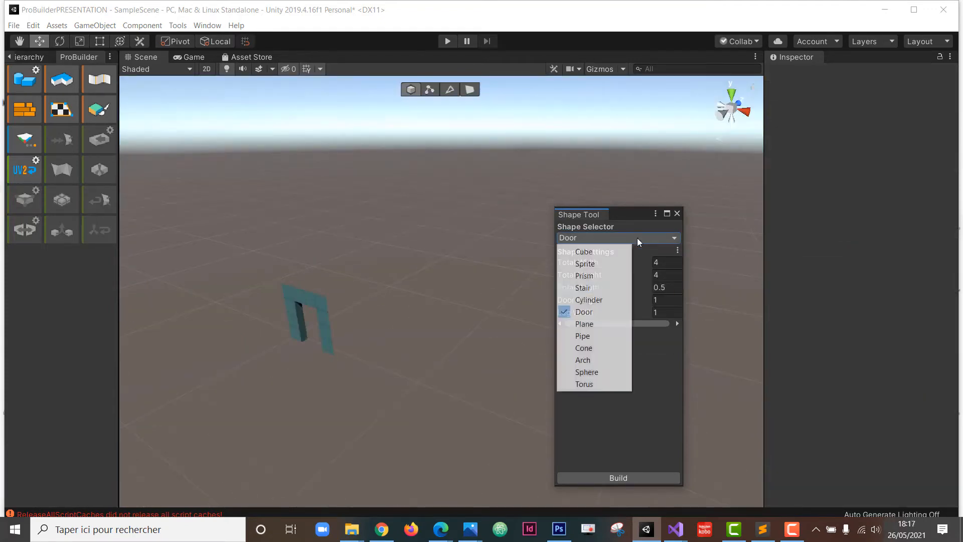
left_click(584, 360)
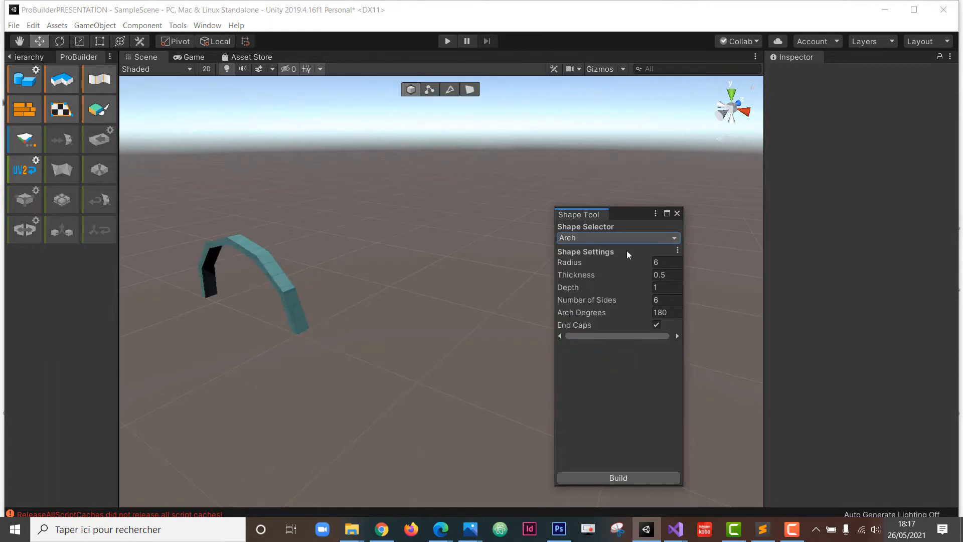
left_click(671, 263)
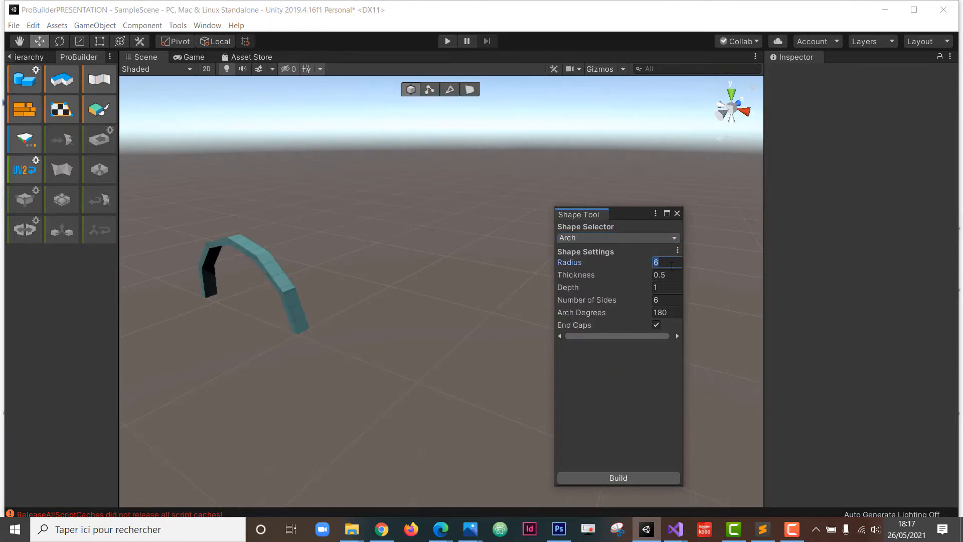
key("Caps_Lock")
type("2")
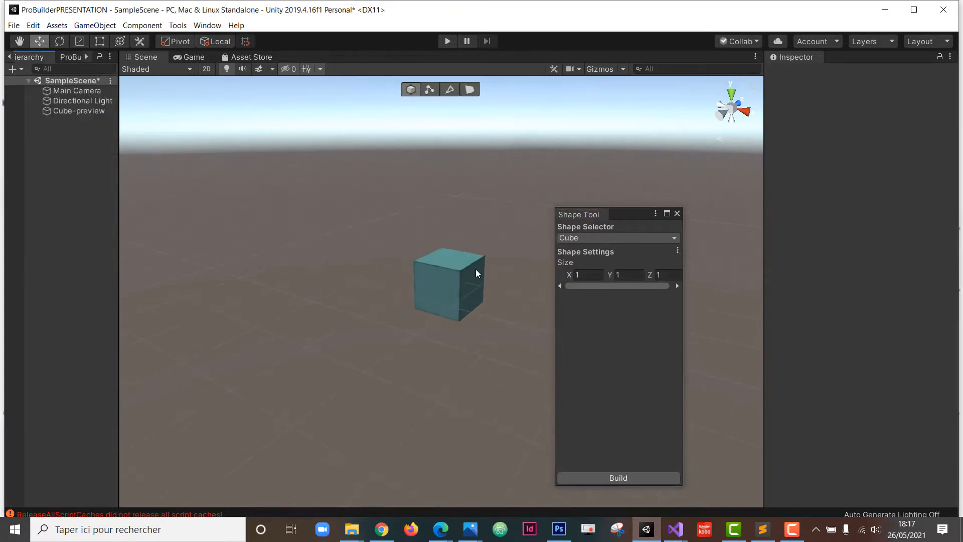
Select the Cube preview and set its size to 4 in X, Y and Z.
left_click(427, 288)
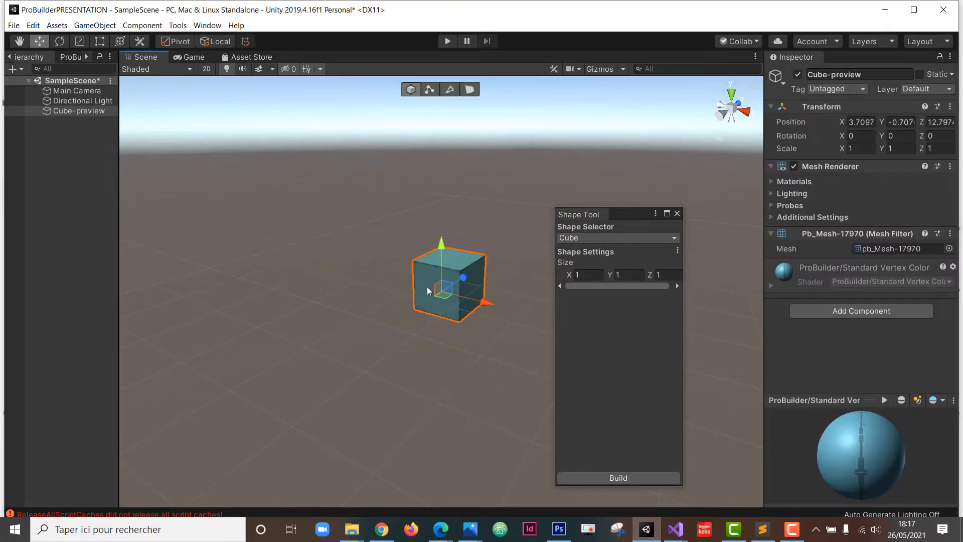
left_click(586, 274)
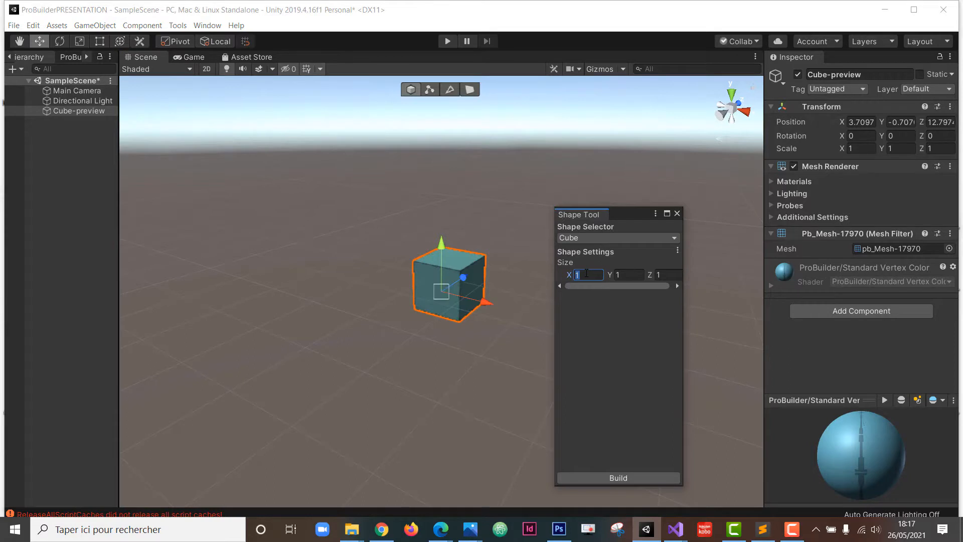
type("4")
left_click(633, 278)
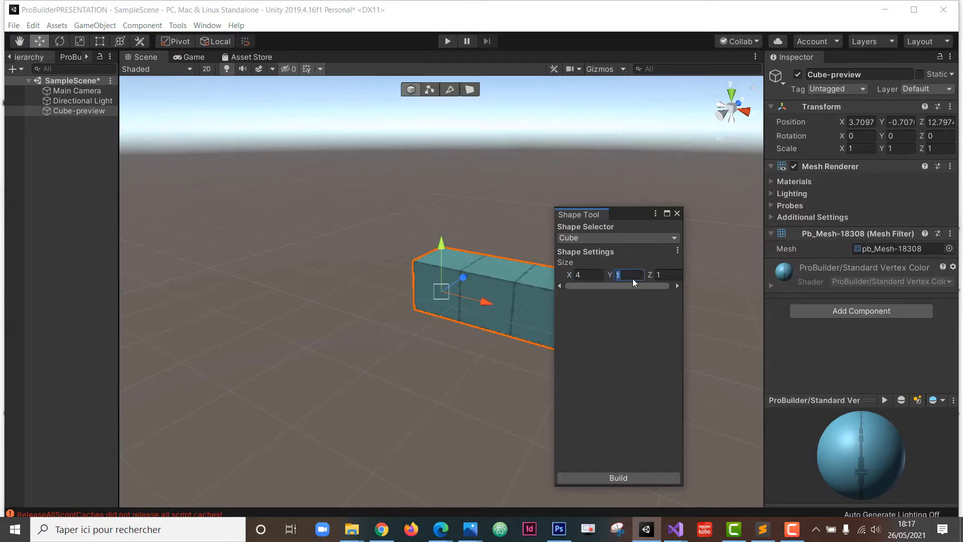
type("4")
left_click(663, 275)
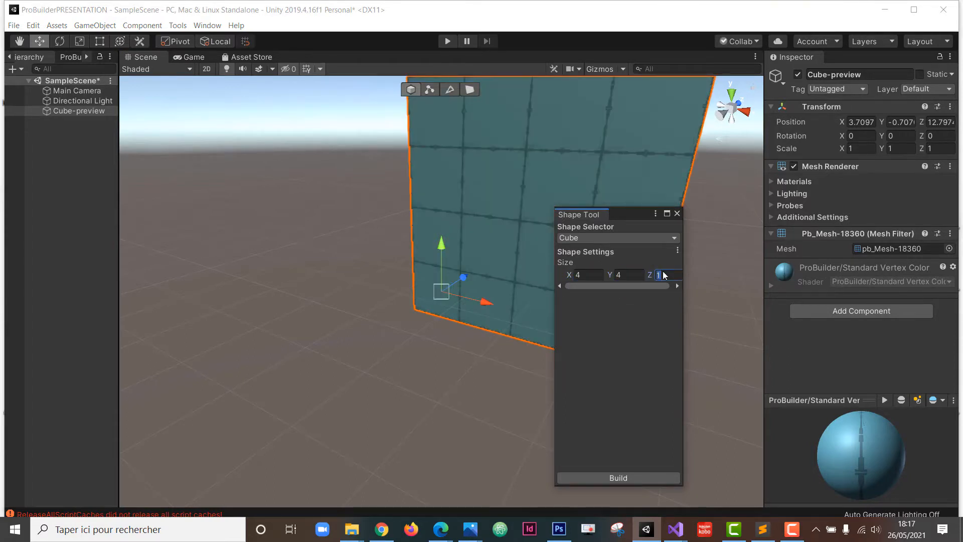
type("4")
Build the 4 × 4 × 4 cube and close the Shape Tool.
scroll(520, 223, "down", 4)
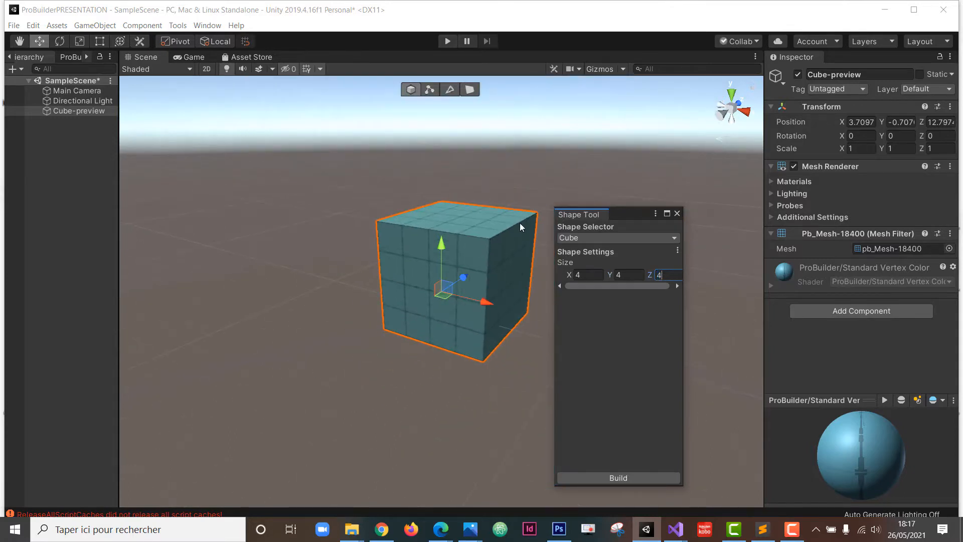
left_click_drag(520, 223, 530, 197, "alt")
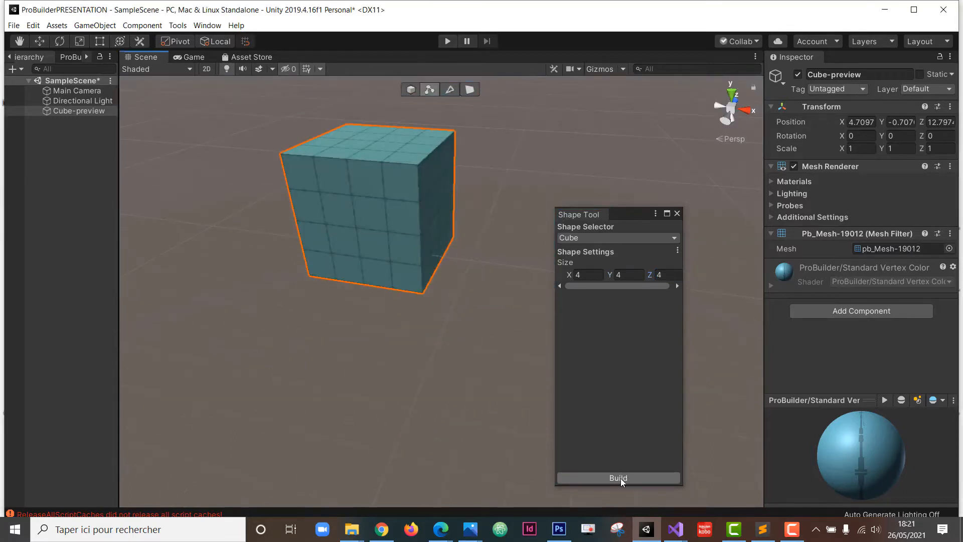
left_click(618, 477)
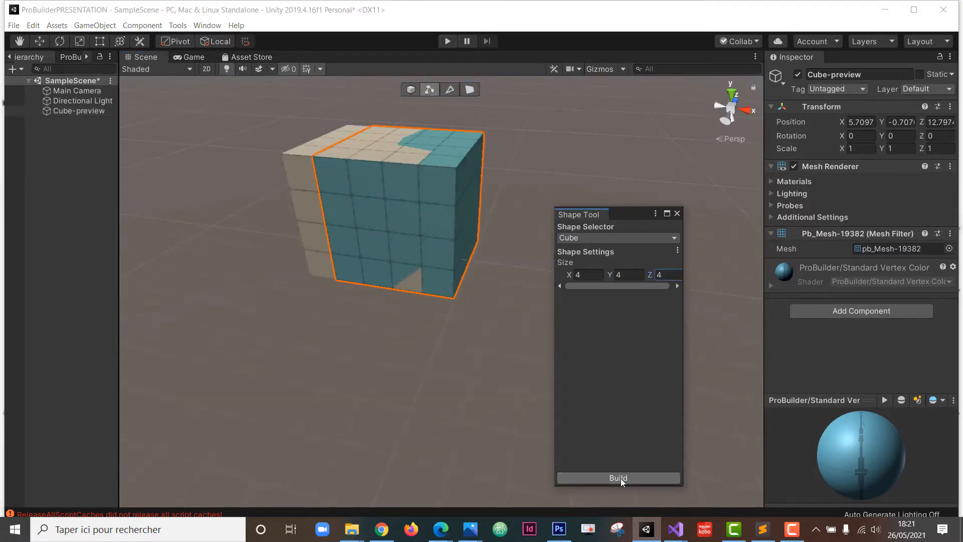
left_click(676, 214)
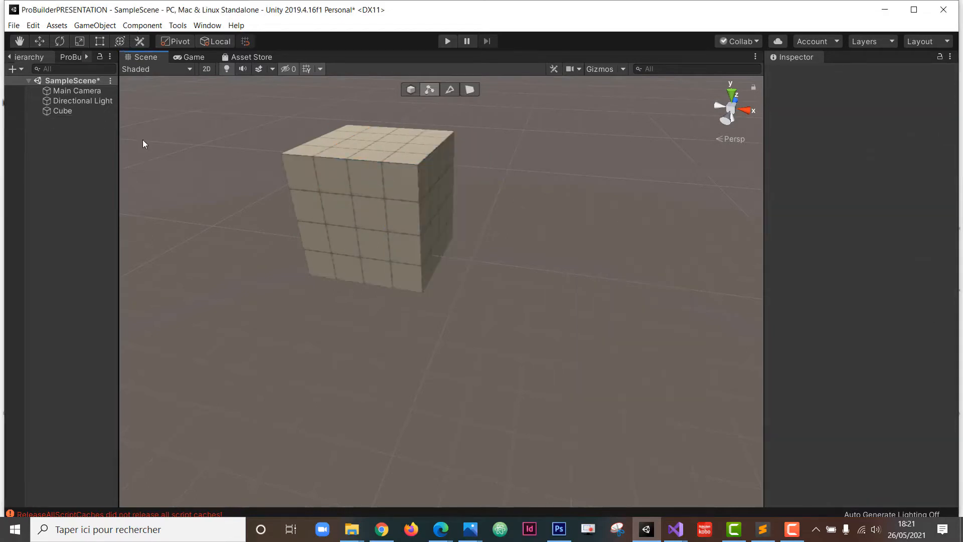
Switch to vertex selection and move the cube's upper front corner outward, stretching the object to about 6.72 wide and 4.5 high.
left_click(432, 89)
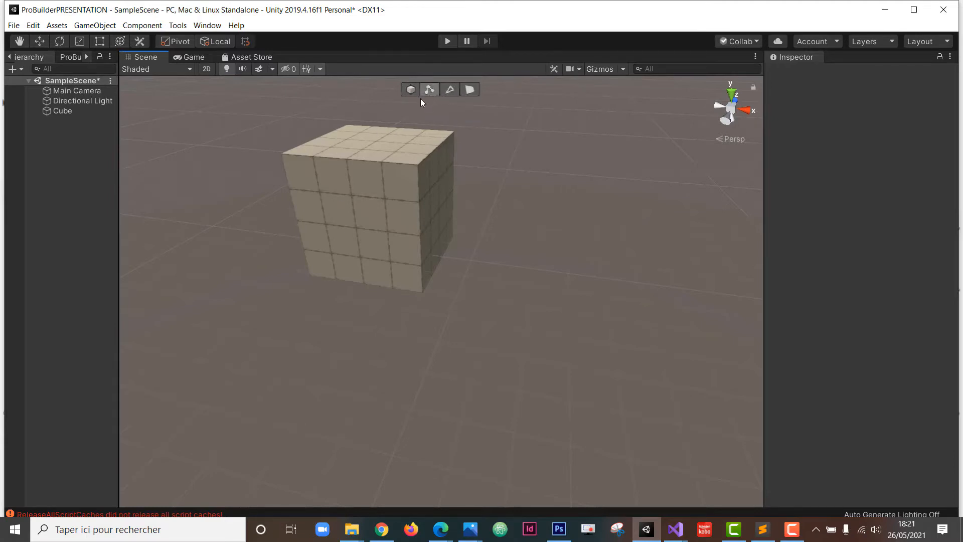
left_click(419, 165)
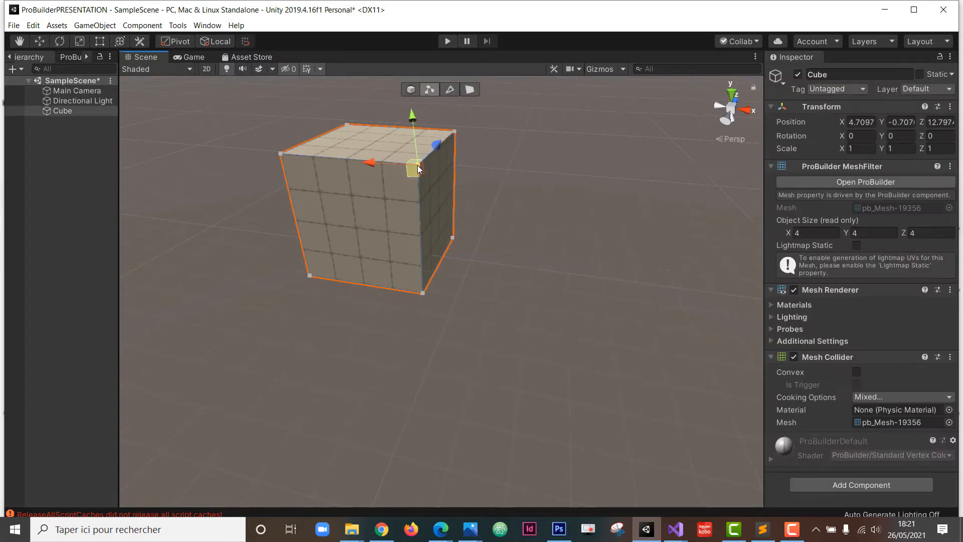
left_click_drag(418, 162, 534, 142)
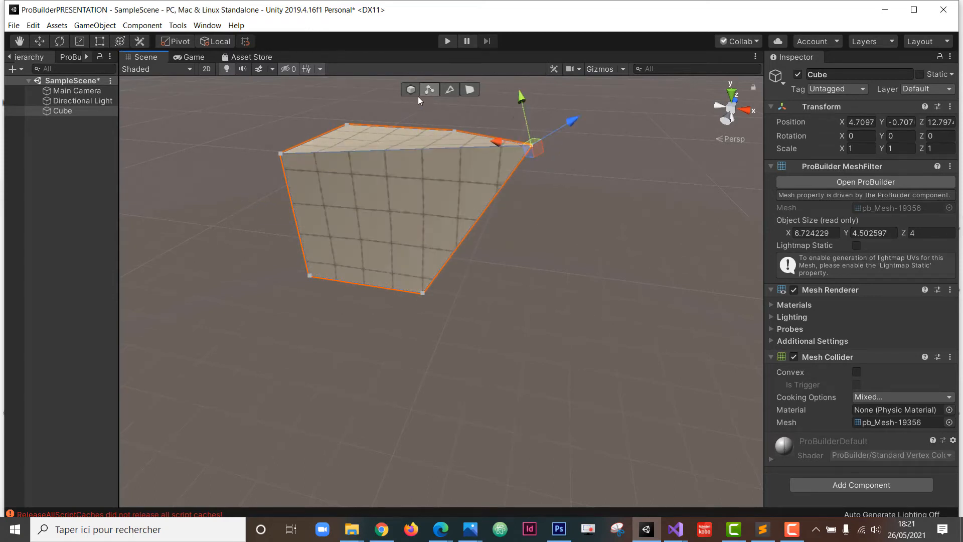
Switch to edge selection and lower the selected top edges slightly, to an object height of about 4.46.
left_click(451, 91)
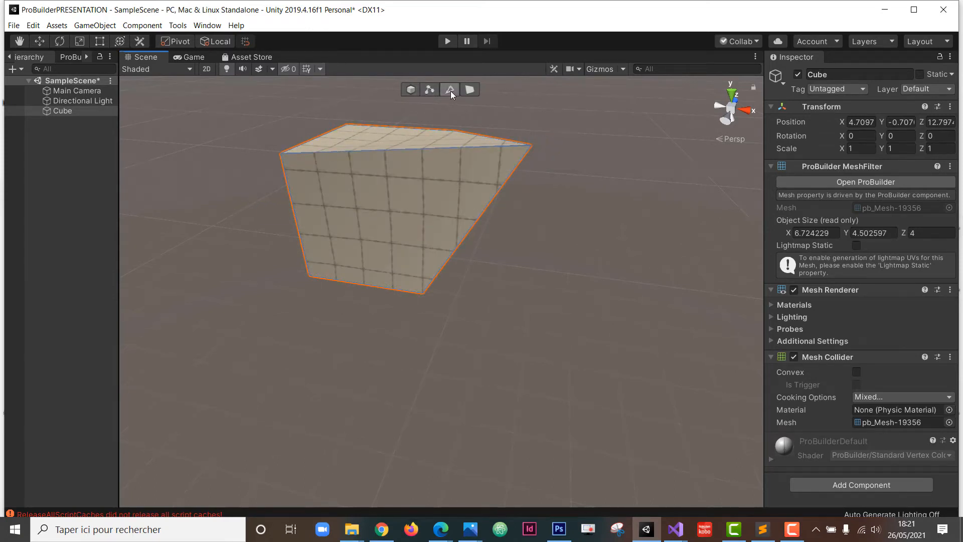
left_click(285, 154)
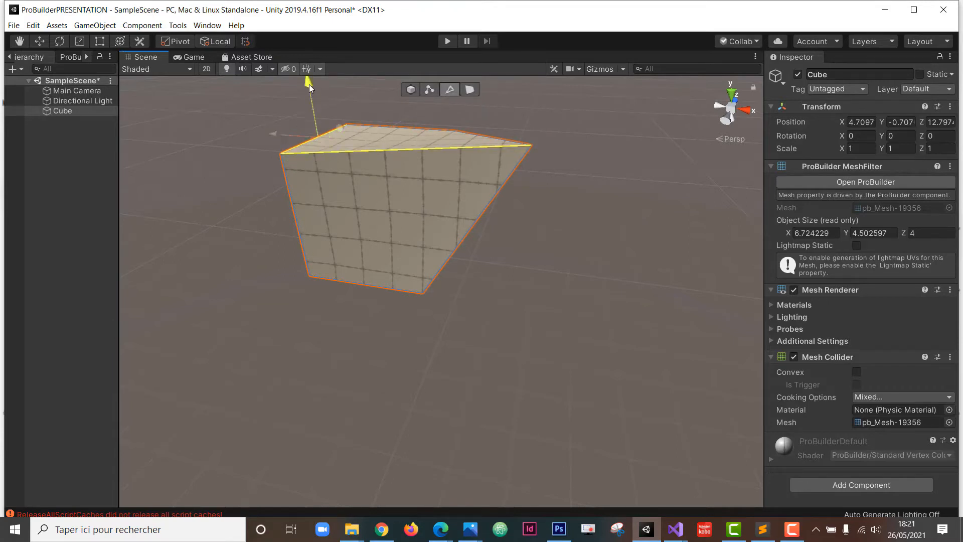
left_click_drag(309, 85, 65, 129)
Switch to face selection and pull the front face forward until the object is about 8.6 deep.
left_click(470, 89)
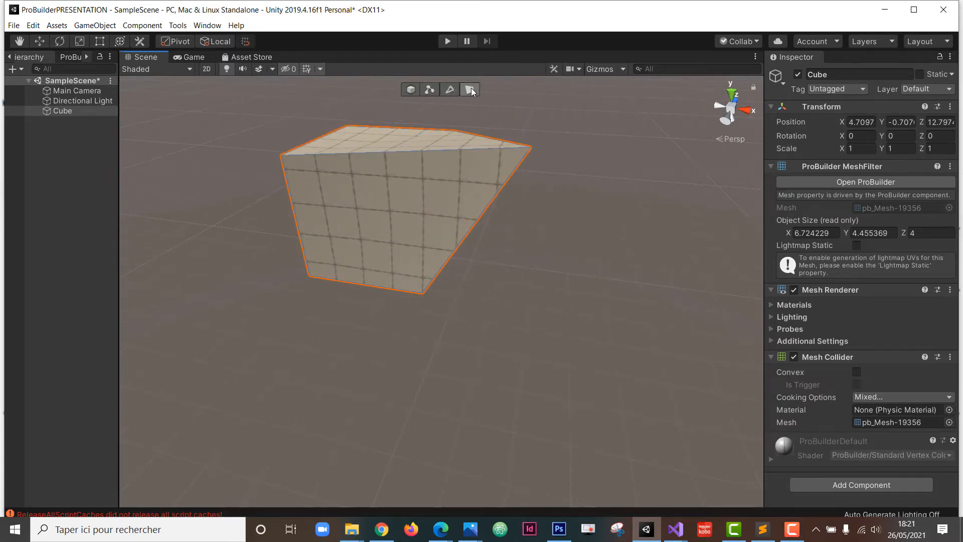
left_click(385, 215)
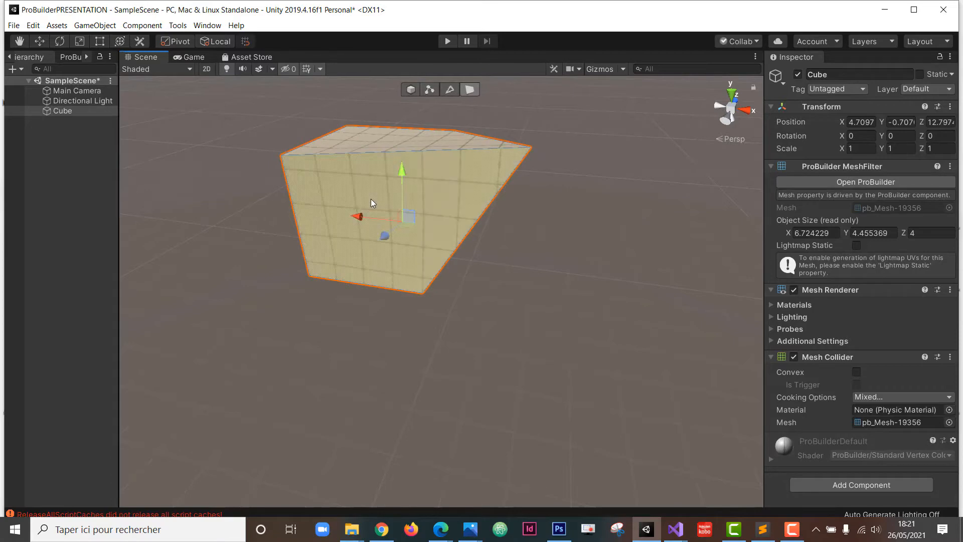
left_click_drag(384, 234, 360, 246)
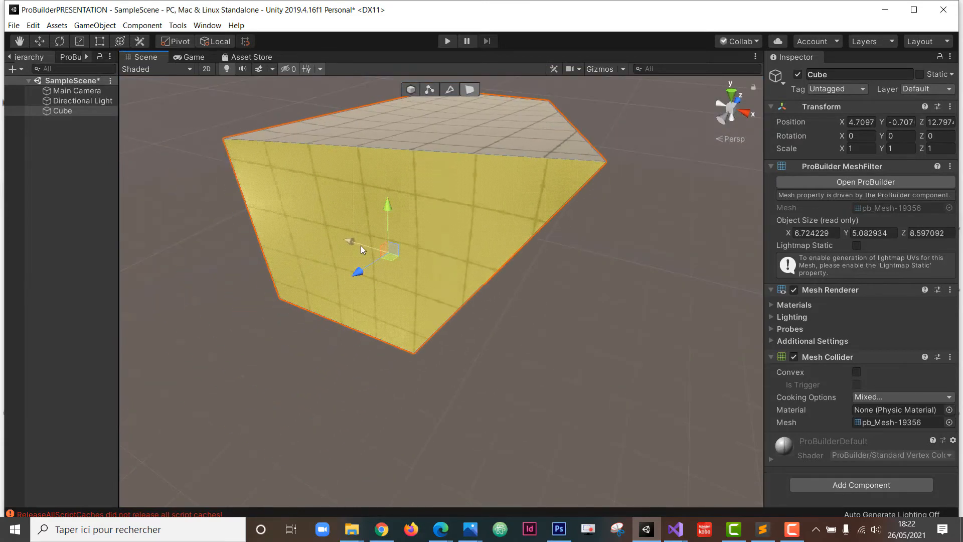
Undo the vertex, edge and face edits to restore the original 4 × 4 × 4 cube.
key("ctrl+z")
key("ctrl+z")
key("ctrl+z")
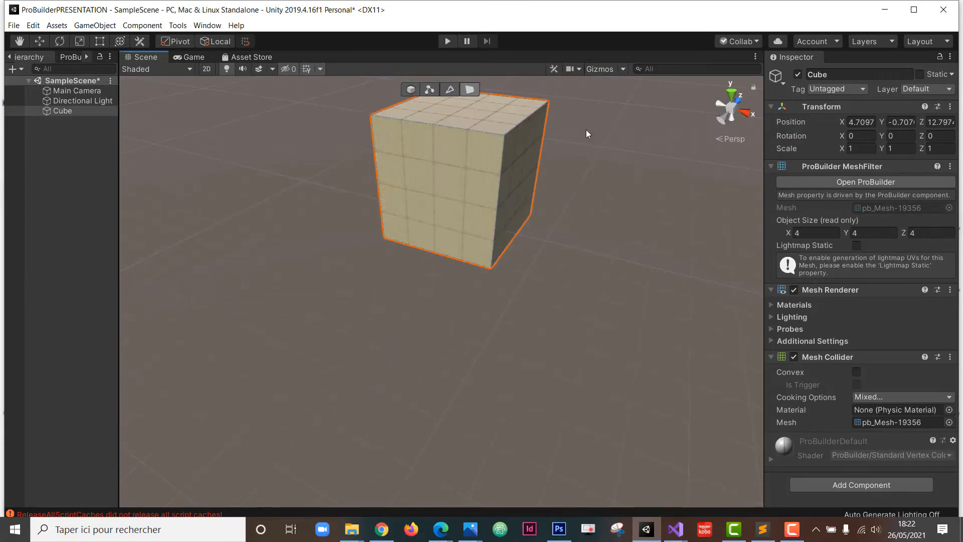
Extrude the cube's front face forward until the object is about 8.92 deep.
left_click(586, 130)
left_click(432, 180)
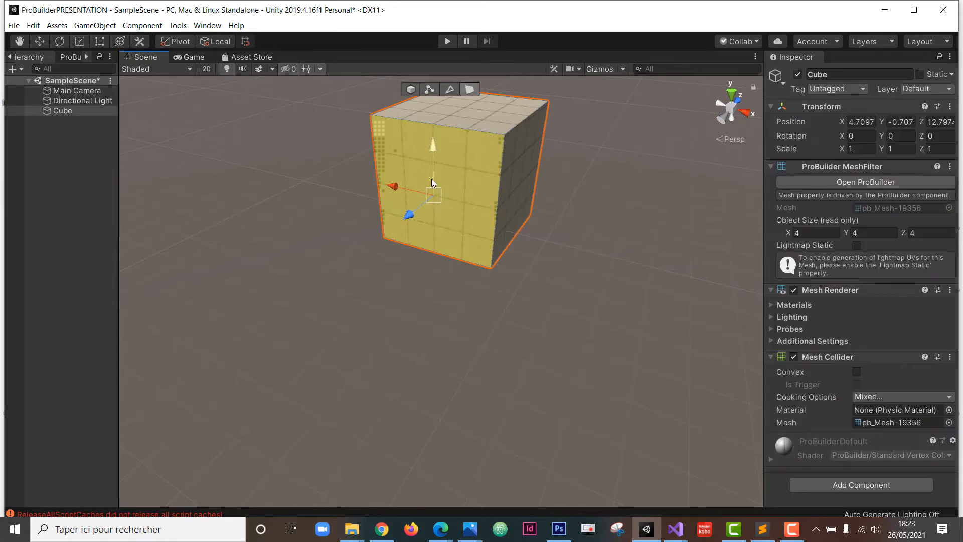
left_click_drag(408, 212, 339, 278)
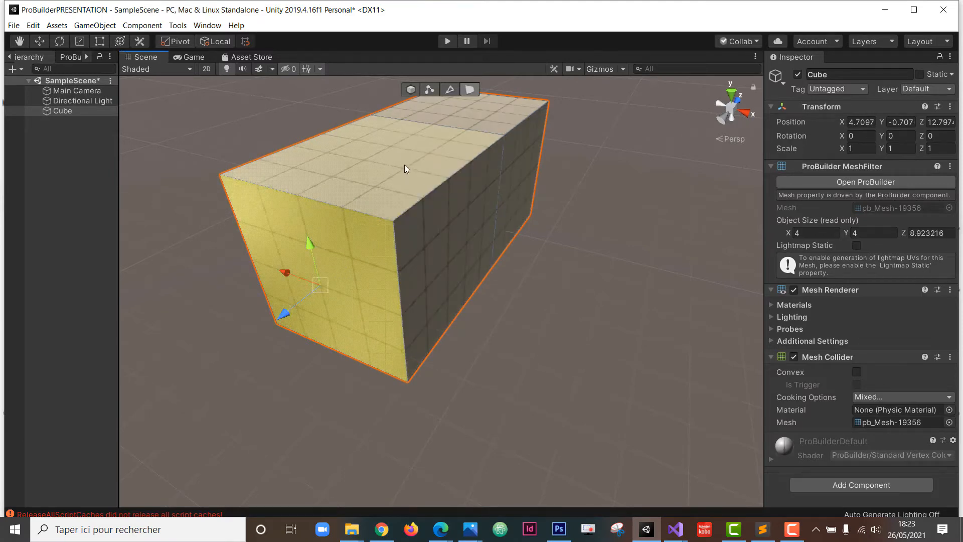
Extrude the top face of the new front section upward to an object height of about 6.15.
left_click(373, 173, "shift")
left_click_drag(372, 152, 383, 15, "shift")
scroll(400, 132, "down", 4)
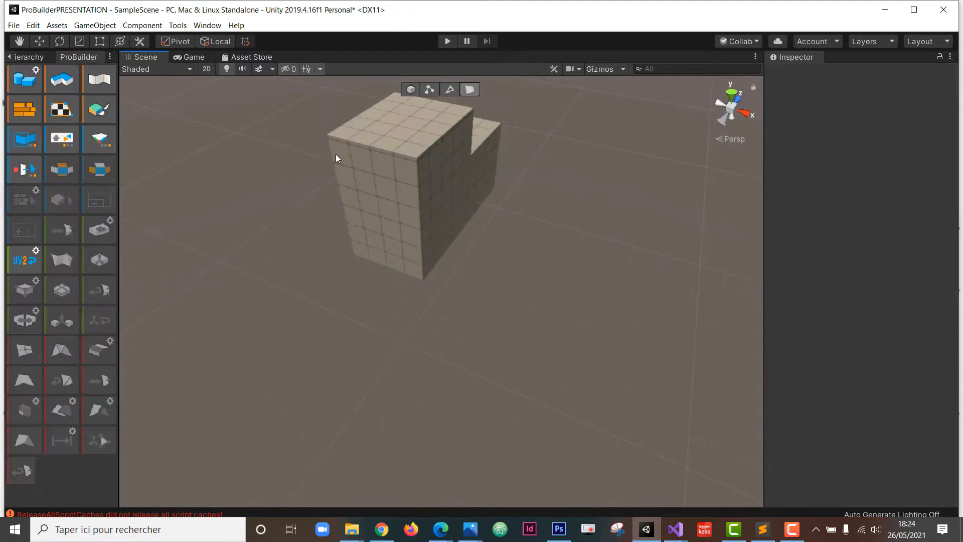
Inset the upper side face of the raised block by extruding it with the Scale tool into a small central face.
left_click(442, 160)
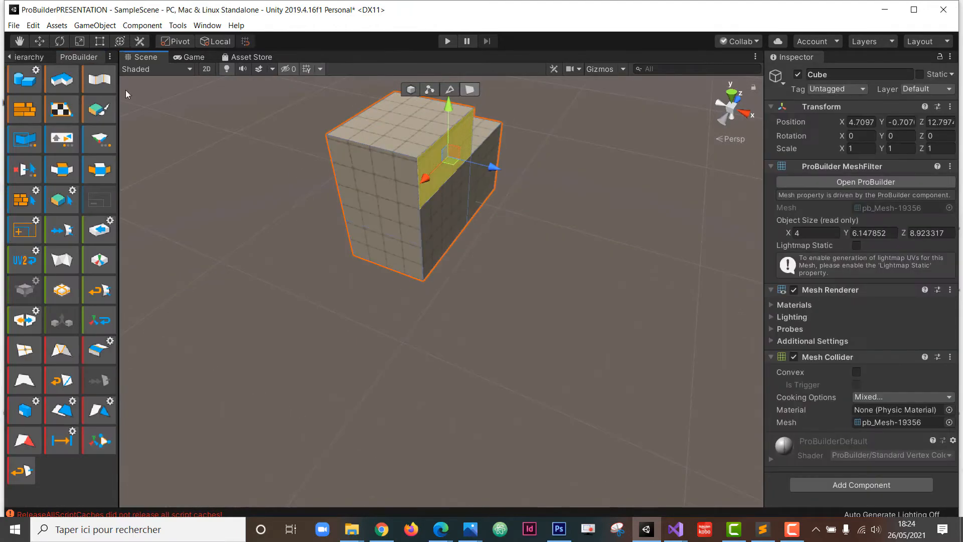
left_click(78, 42)
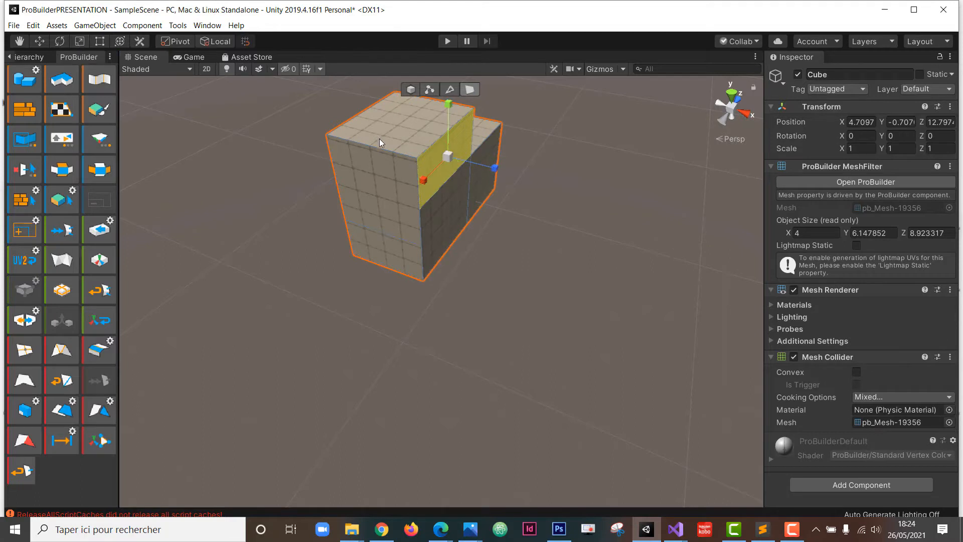
left_click_drag(423, 180, 449, 132)
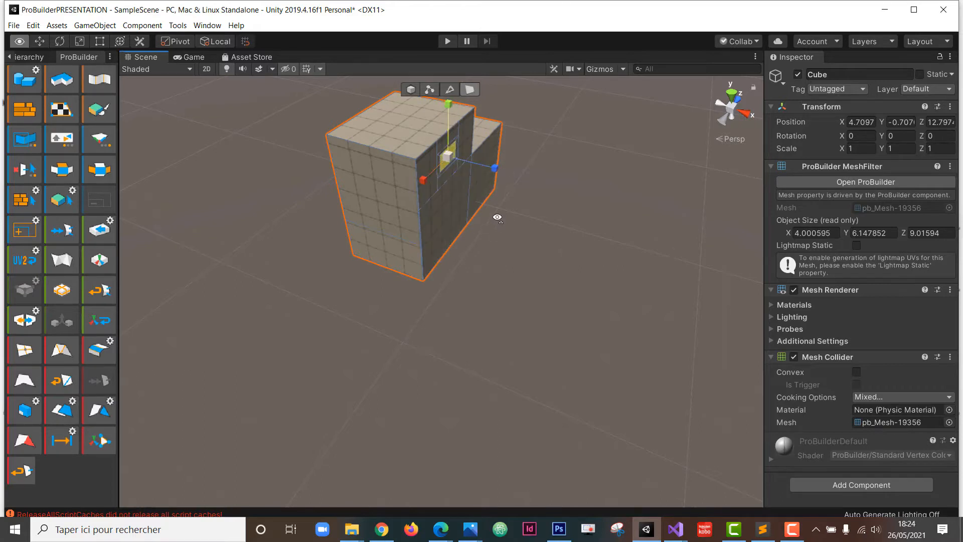
Extrude the small inset face outward from the block's side until the object is about 7.37 wide.
right_click_drag(497, 217, 436, 216)
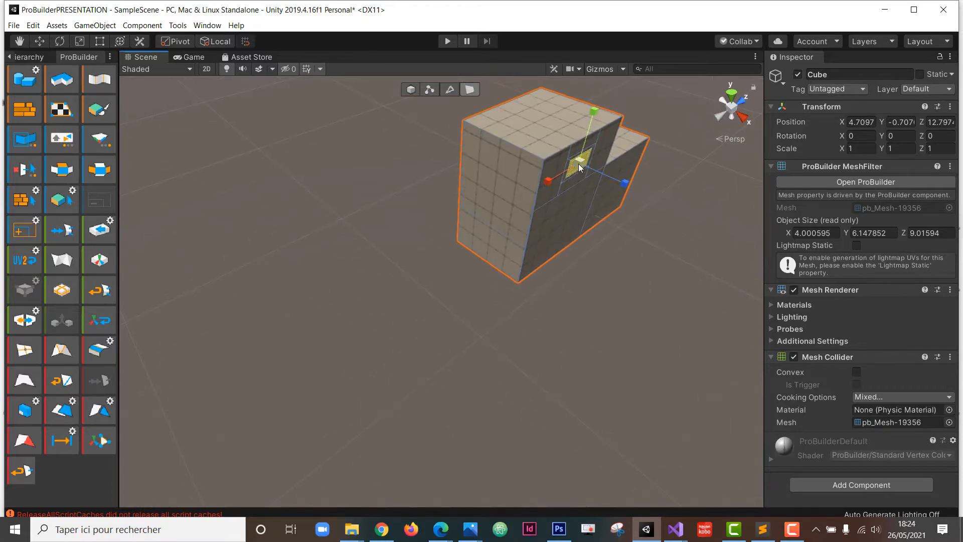
left_click_drag(579, 163, 580, 167)
left_click_drag(625, 183, 676, 251)
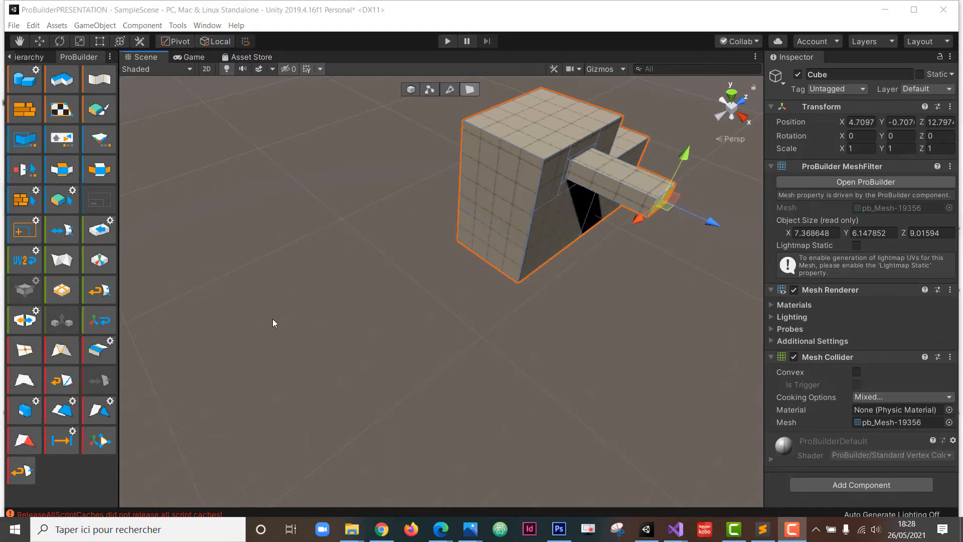
Bevel the edges of the upper front face of the raised block.
left_click(490, 154)
left_click(489, 156)
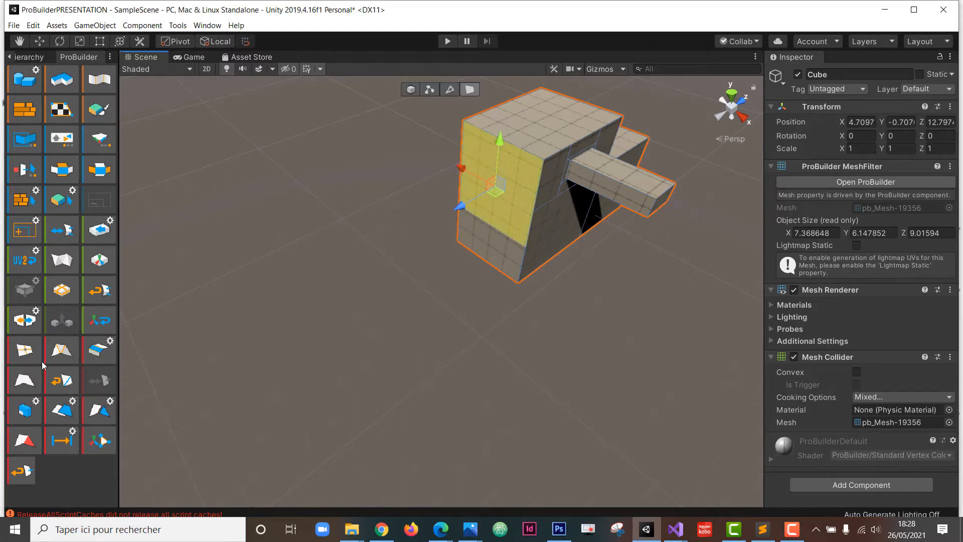
left_click(99, 351)
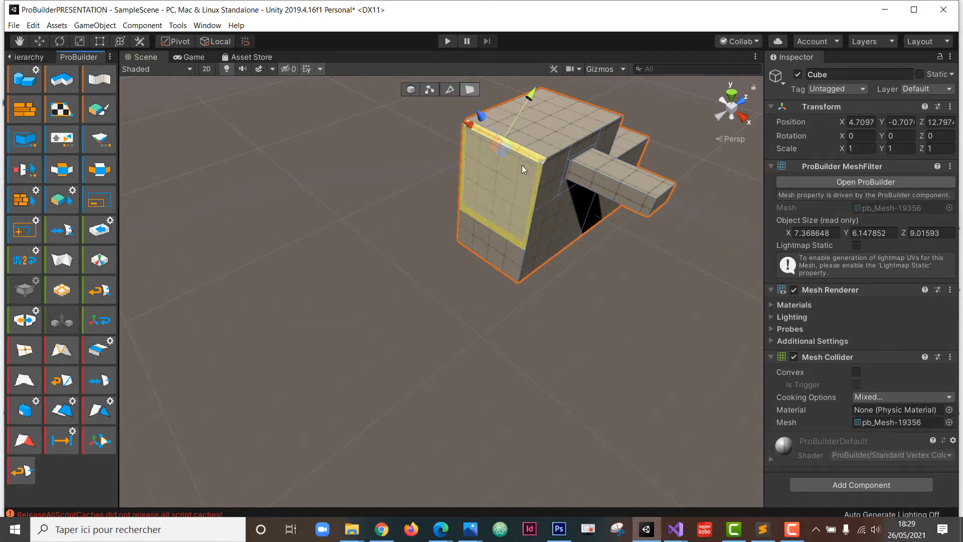
scroll(544, 181, "up", 5)
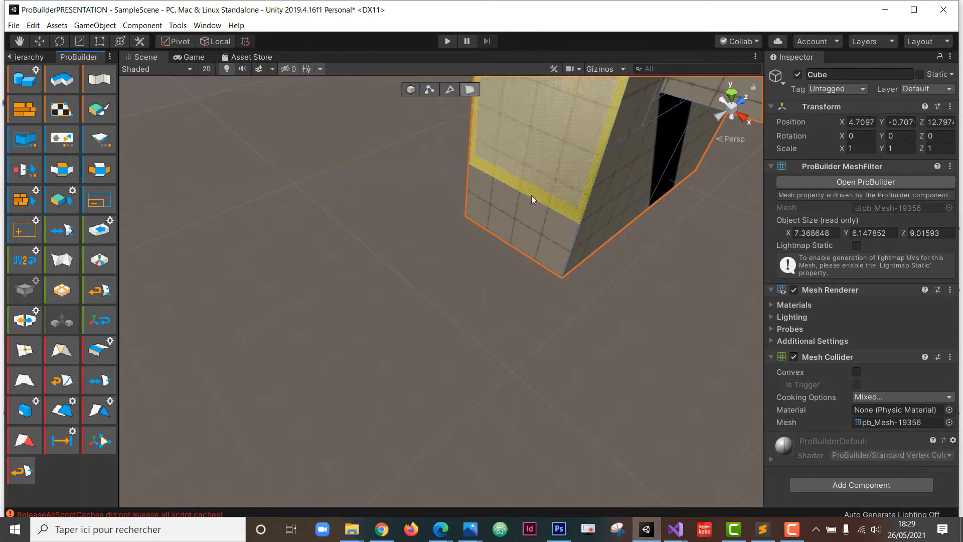
right_click_drag(431, 235, 567, 145)
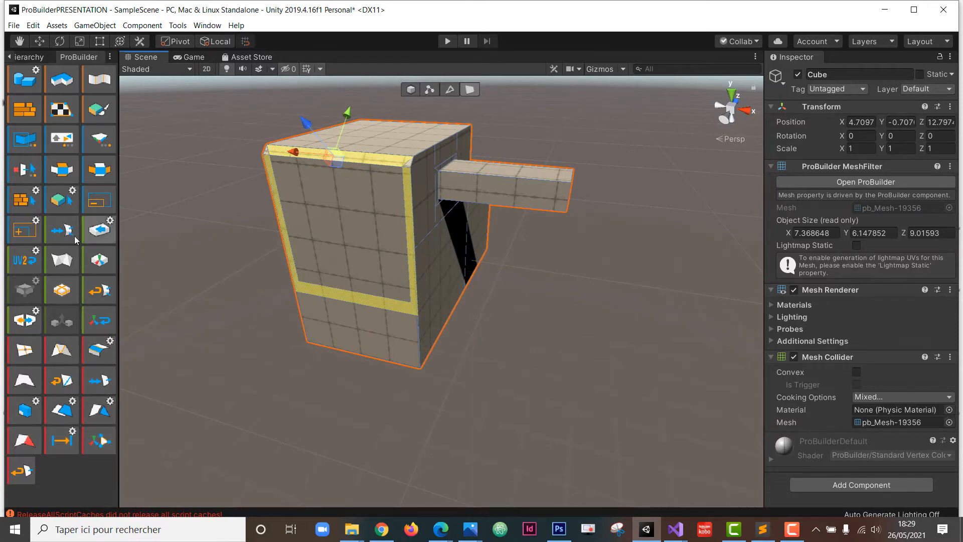
Switch through vertex and edge editing back to vertex editing, and show the ProBuilder tools in text mode.
left_click(429, 89)
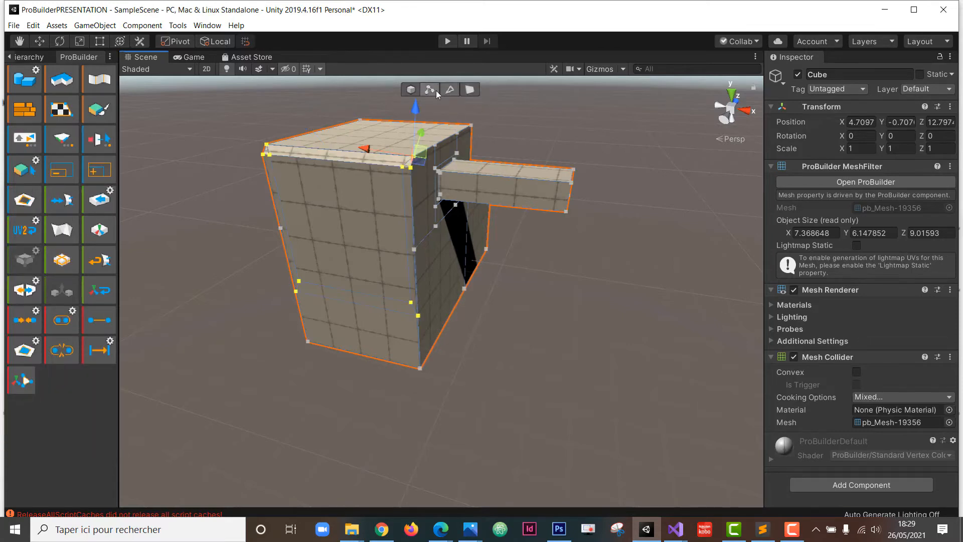
left_click(451, 90)
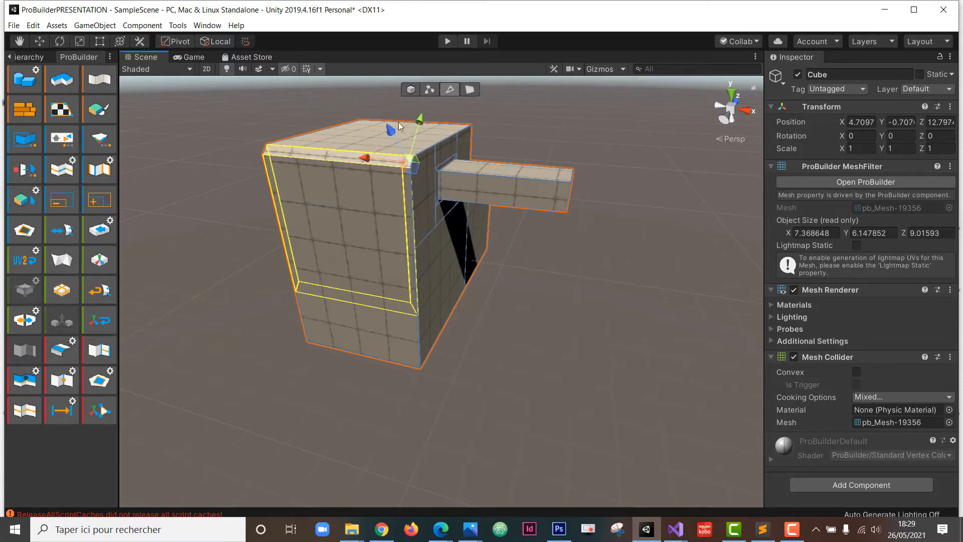
left_click(429, 90)
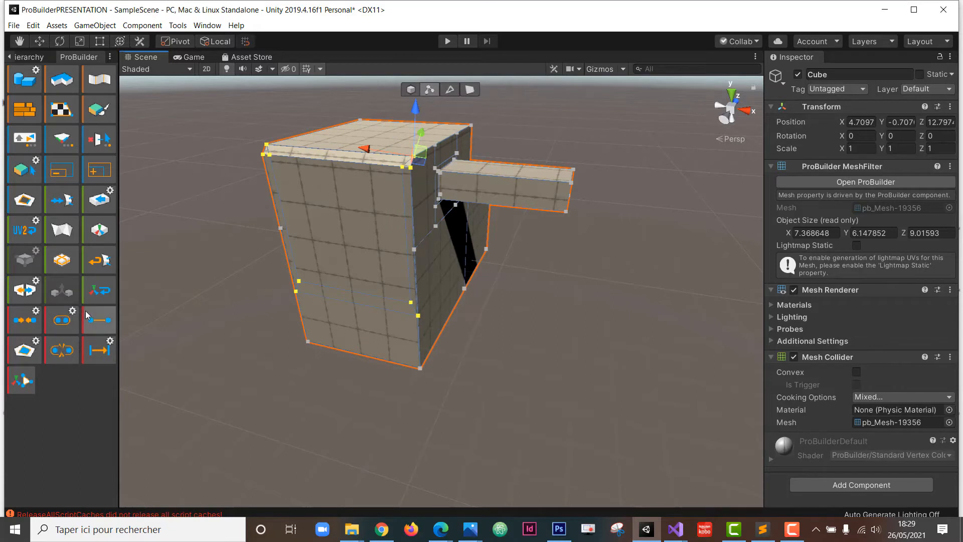
right_click(80, 57)
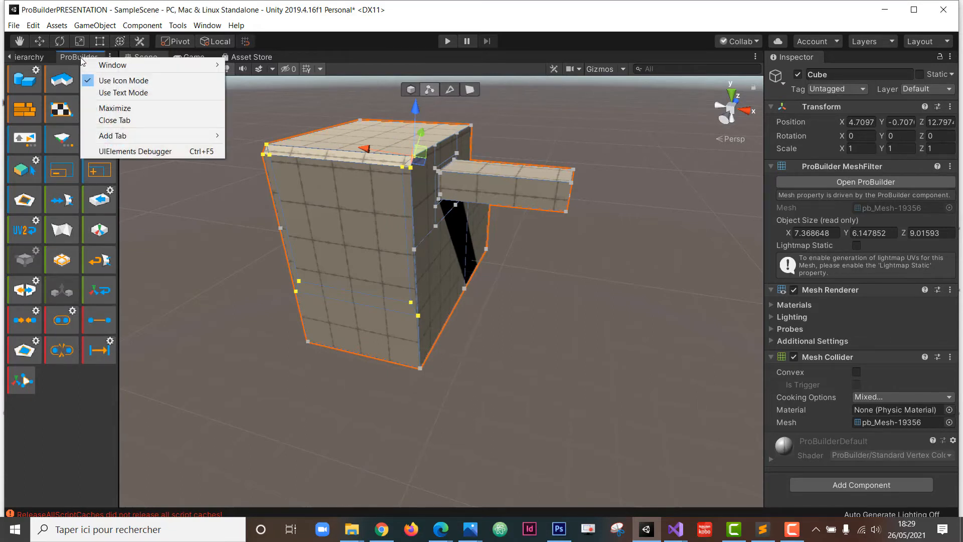
left_click(112, 94)
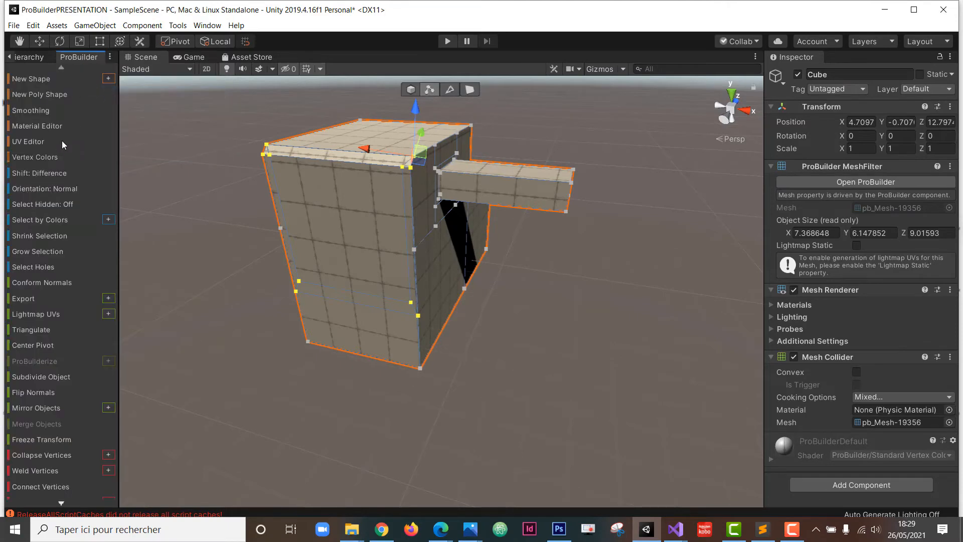
Delete the modelled cube from the scene.
left_click(351, 249)
key("Delete")
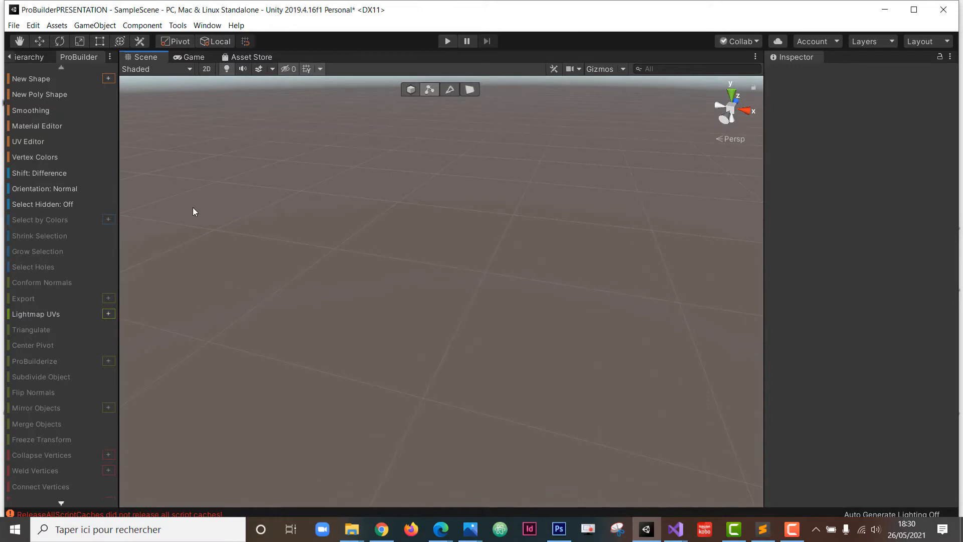
Start a new cube with the Shape Tool and size it X 40, Y 10 and Z 20.
left_click(108, 79)
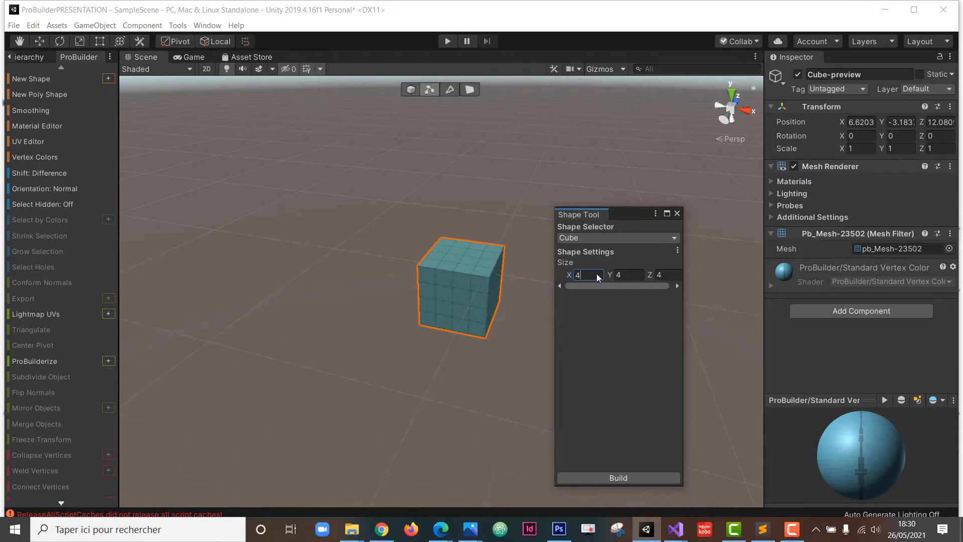
type("0")
key("Tab")
type("10")
key("Tab")
type("20")
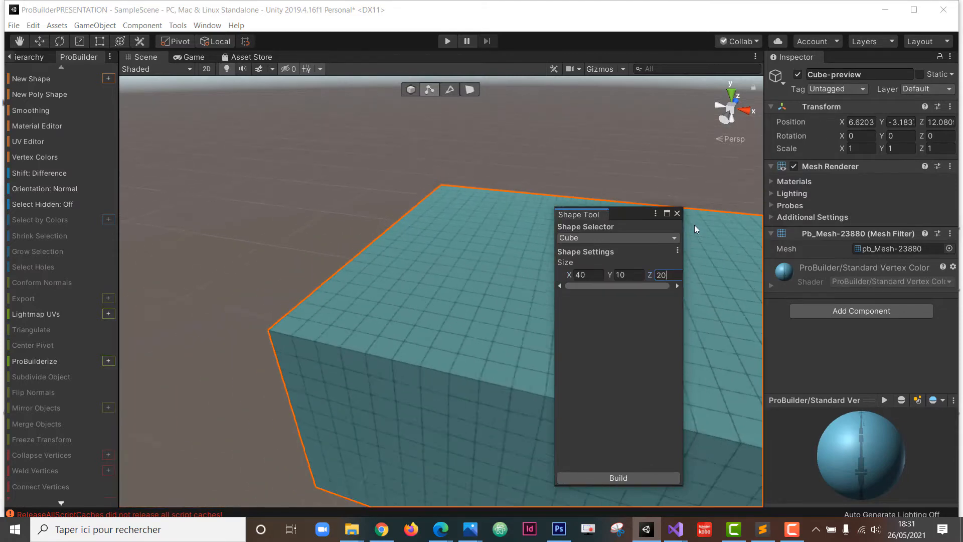
right_click_drag(424, 359, 482, 368)
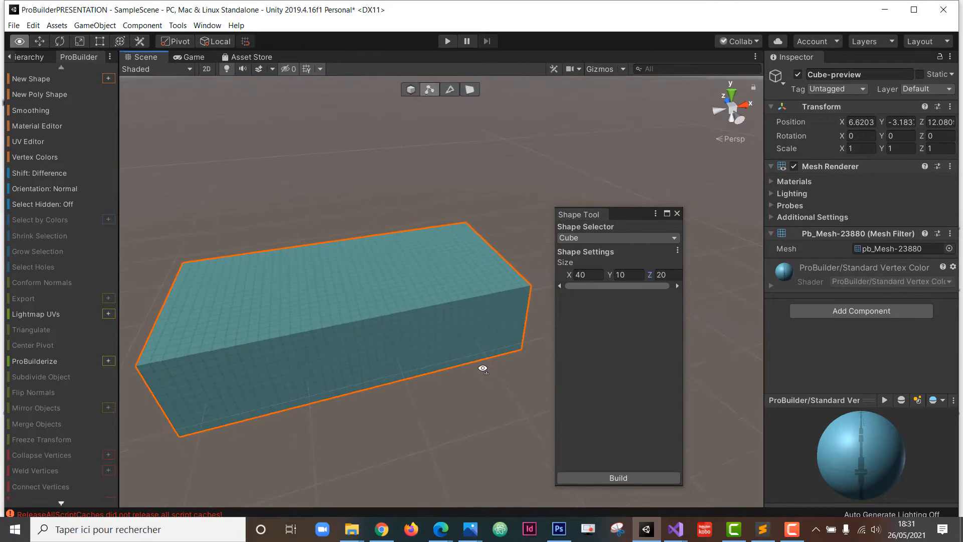
Set the cube preview's X size to 20, build it and close the Shape Tool.
left_click(584, 274)
type("20")
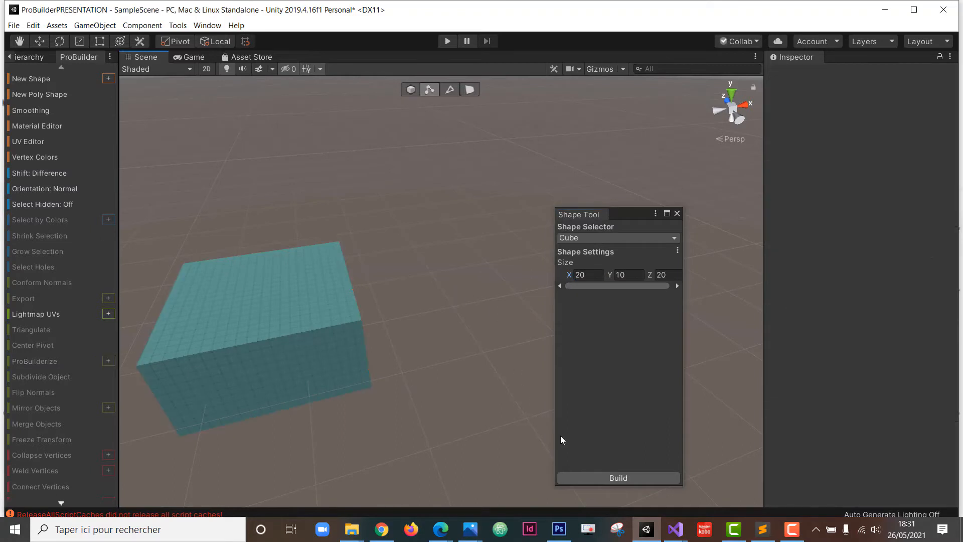
left_click(587, 475)
right_click_drag(350, 403, 429, 384)
left_click(408, 381)
left_click(677, 214)
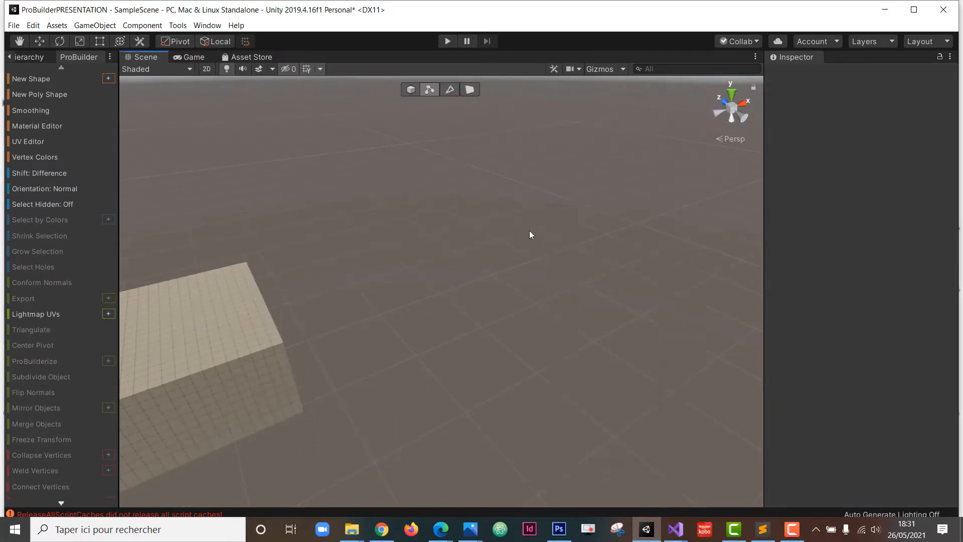
Select the new cube and flip its normals to turn it into a room with inward-facing walls.
right_click_drag(529, 230, 278, 299)
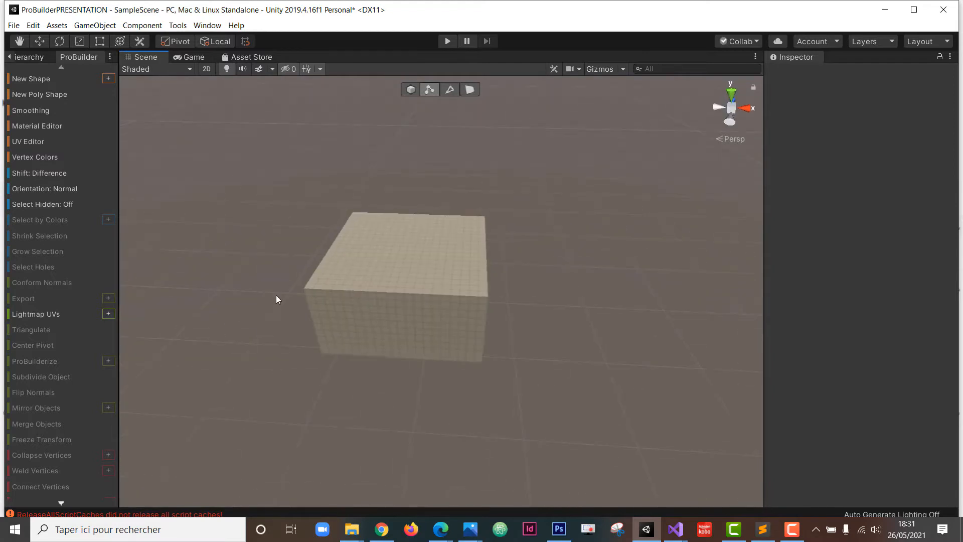
scroll(287, 272, "up", 3)
right_click_drag(419, 312, 365, 284)
left_click(384, 305)
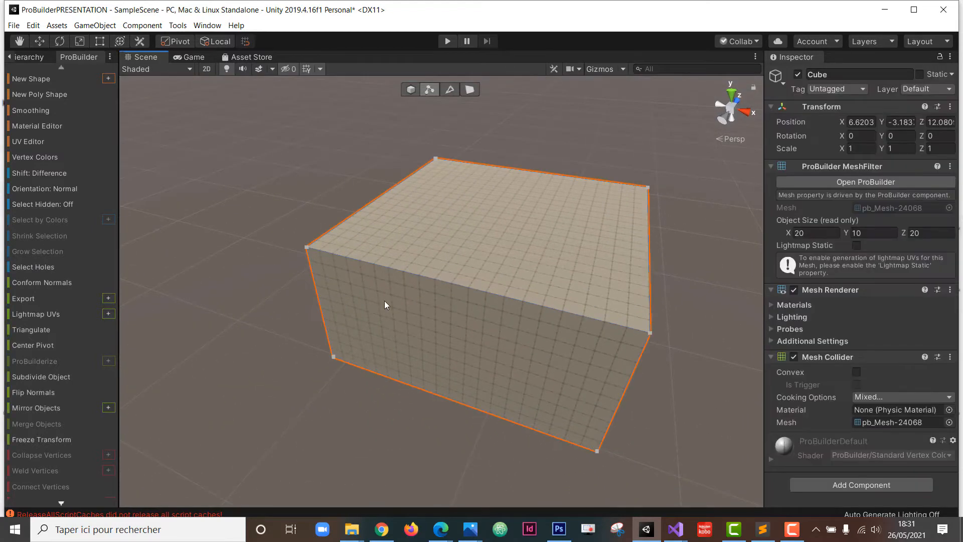
scroll(645, 354, "up", 4)
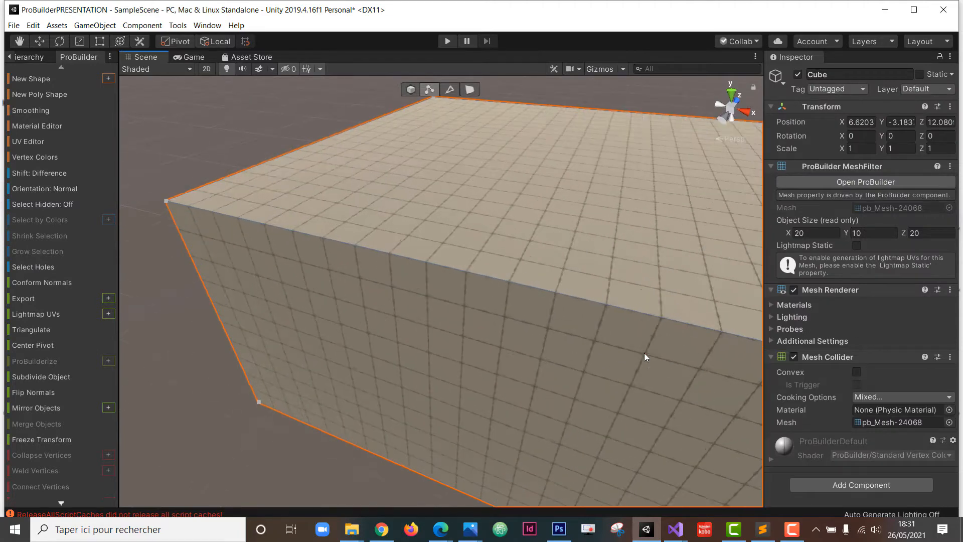
scroll(645, 353, "down", 2)
scroll(644, 354, "up", 3)
scroll(644, 354, "up", 2)
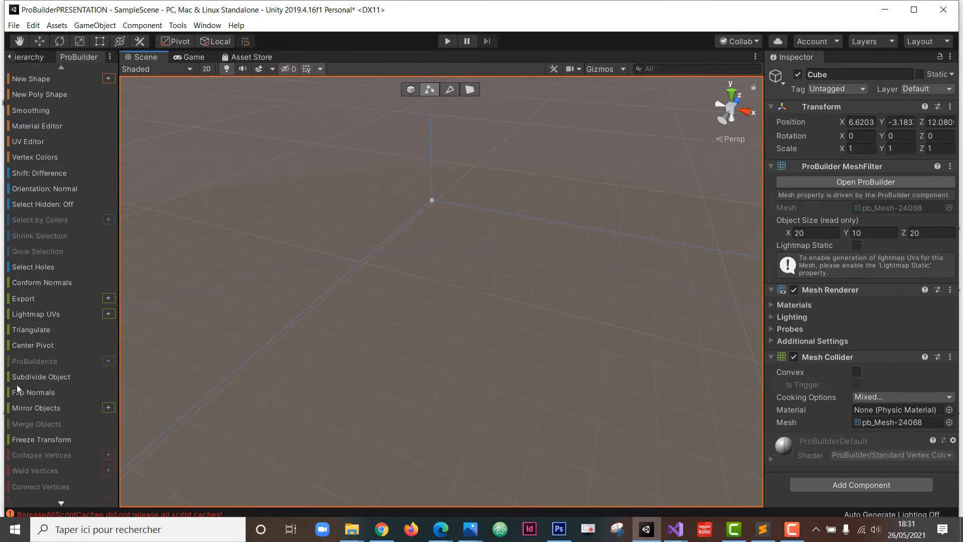
scroll(168, 359, "down", 3)
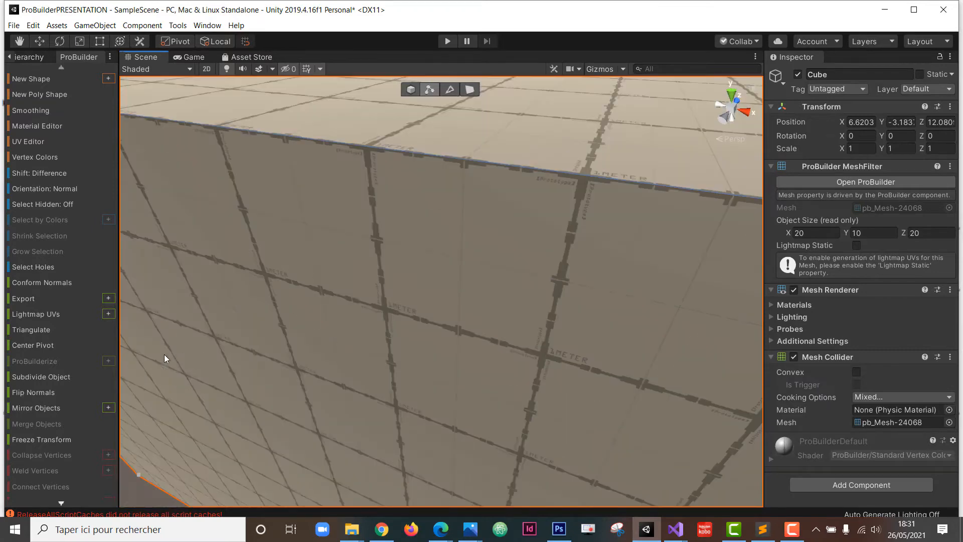
left_click(38, 392)
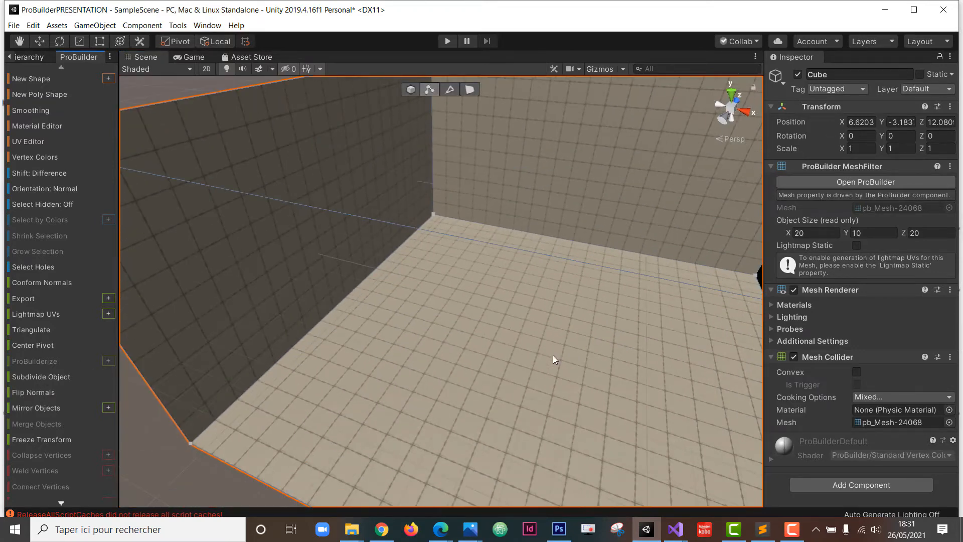
scroll(553, 356, "down", 5)
left_click_drag(553, 355, 611, 350, "alt")
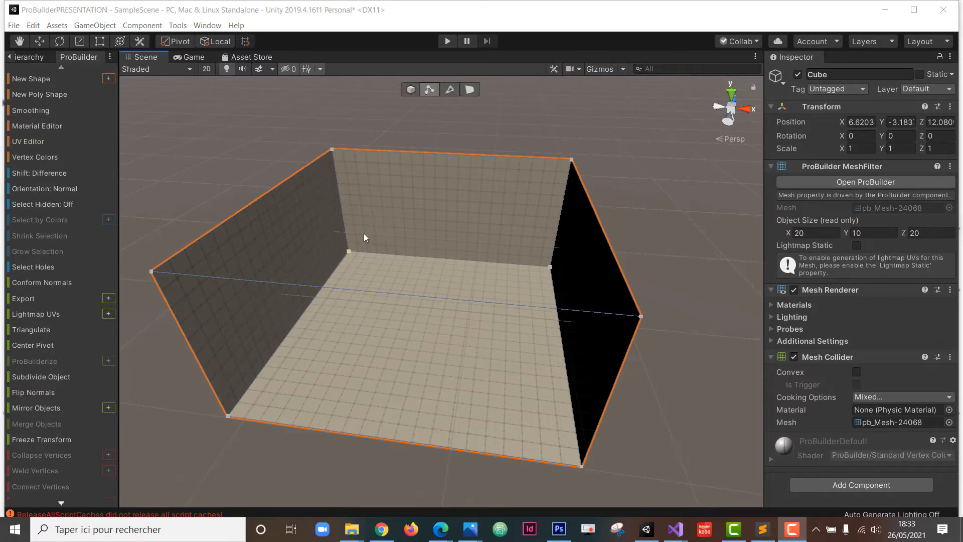
Return to object mode and subdivide the whole room object.
left_click(451, 90)
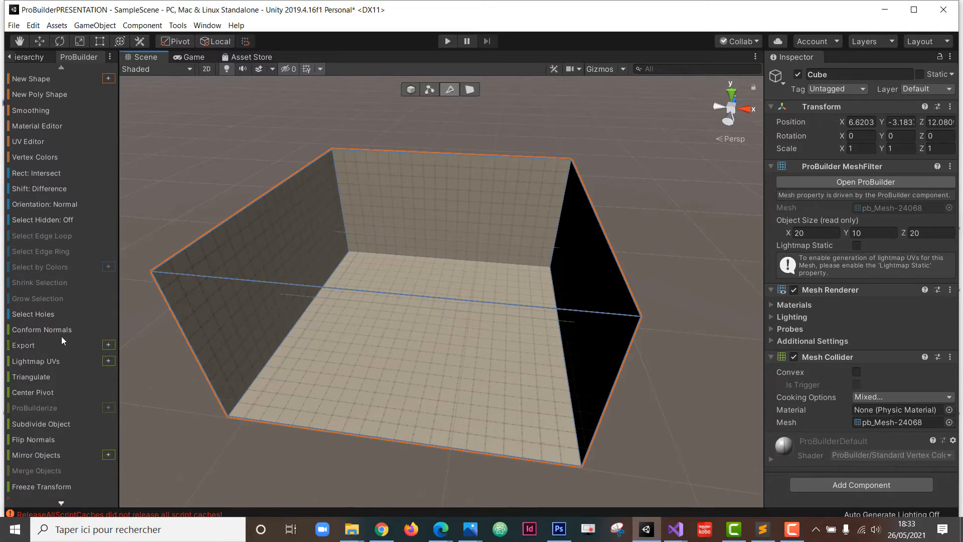
left_click(416, 89)
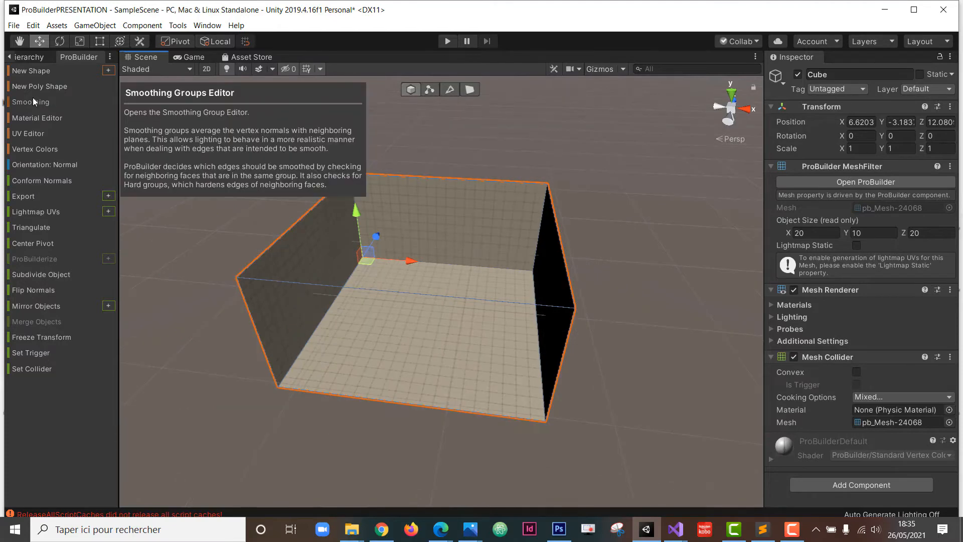
left_click(40, 275)
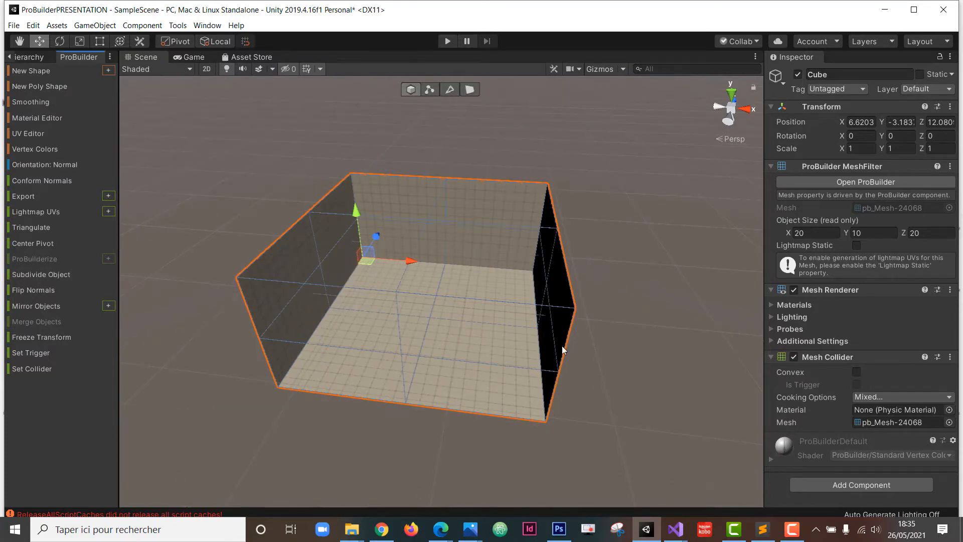
right_click_drag(591, 314, 597, 351)
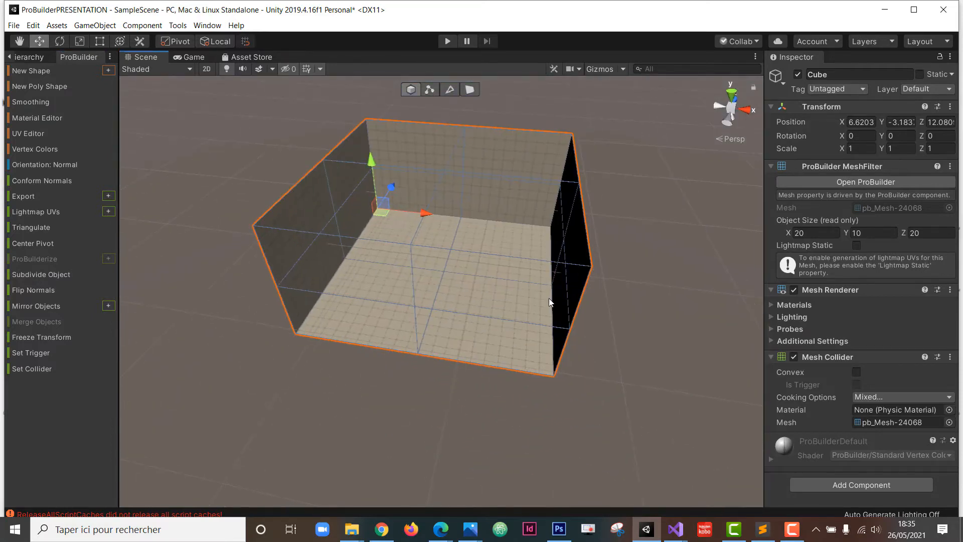
scroll(549, 298, "up", 5)
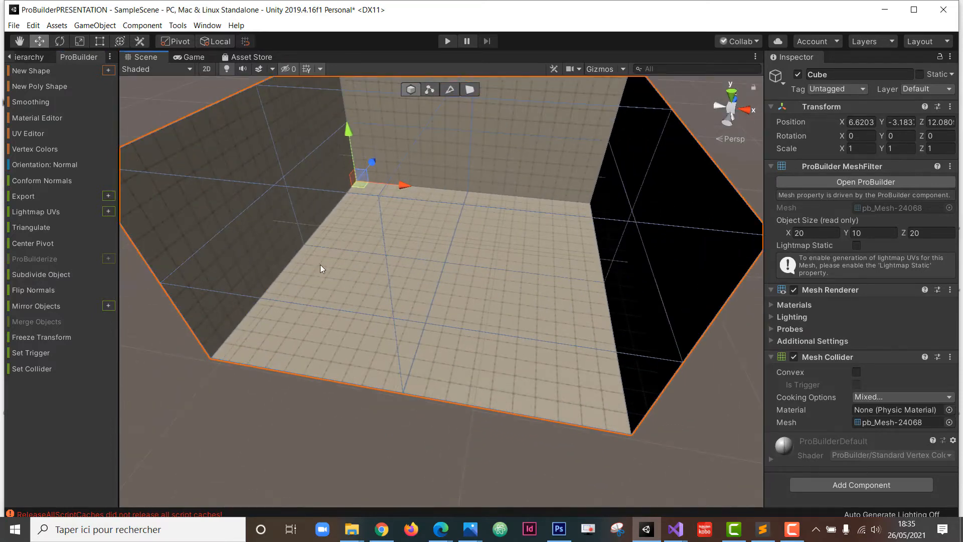
In face editing, move both lower faces of the room's left wall outward until the object is about 22.88 wide.
left_click(470, 89)
left_click(266, 254)
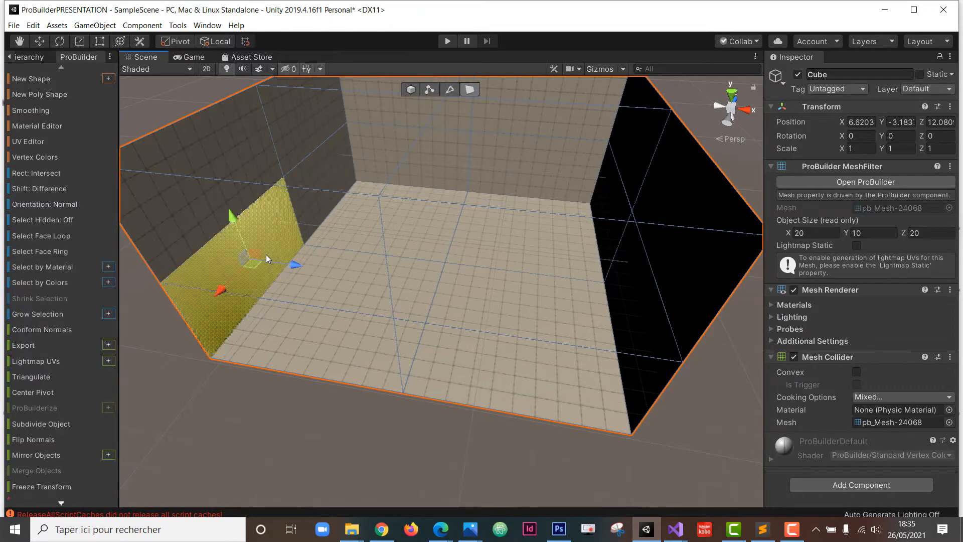
mouse_move(296, 265)
left_mouse_down()
mouse_move(212, 255)
mouse_move(309, 281)
mouse_move(279, 271)
mouse_move(287, 273)
left_mouse_up()
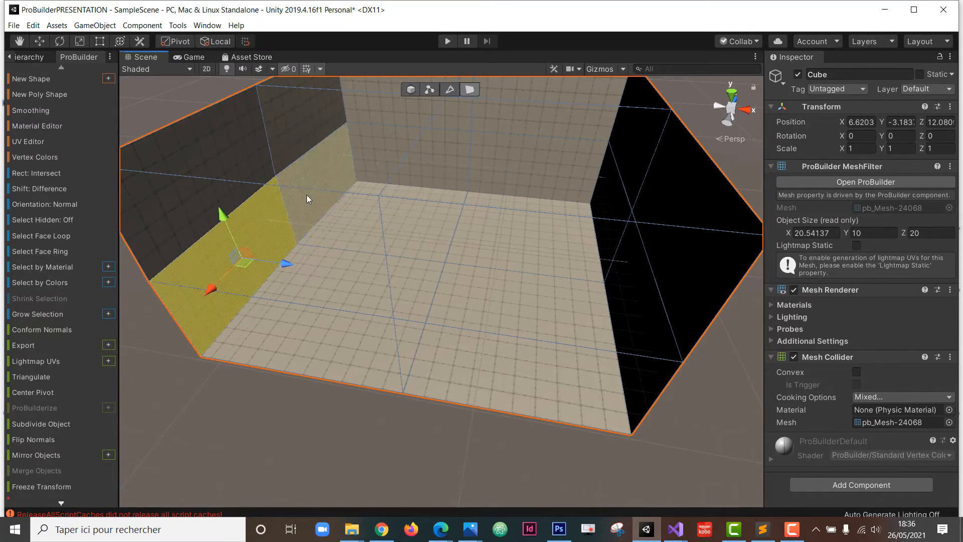
key("ctrl+z")
left_click_drag(365, 179, 344, 190)
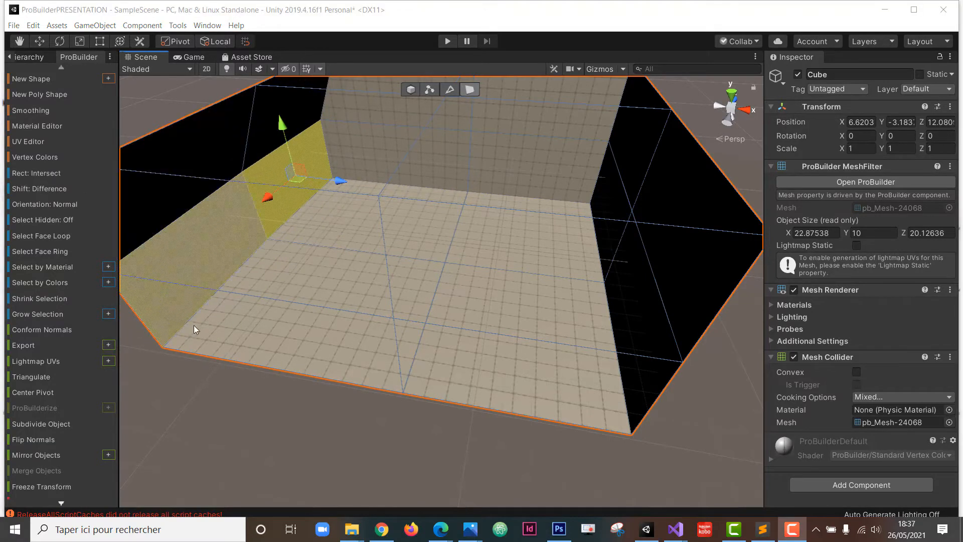
Extrude the rear lower face of the left wall outward in two segments into a corridor, making the object about 48.94 wide, then deselect it.
left_click(300, 206)
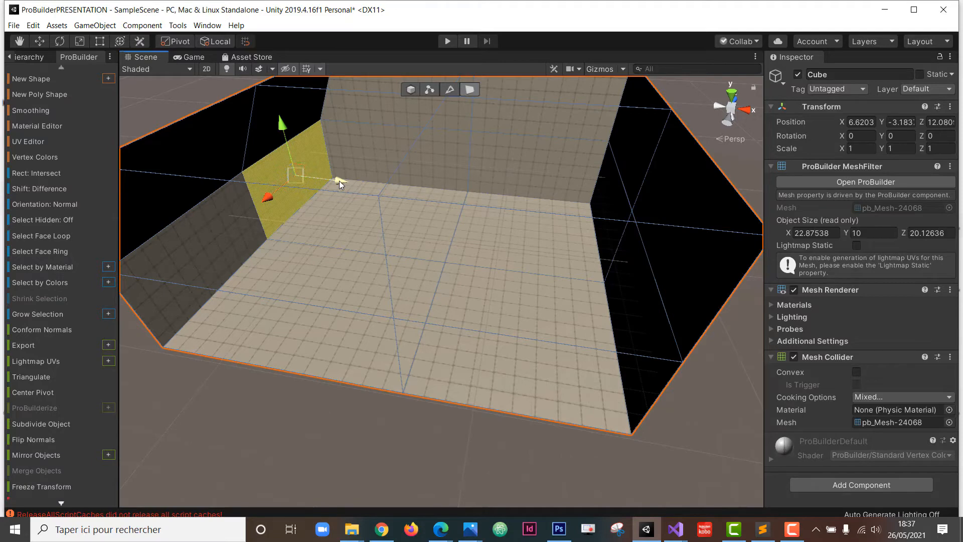
left_click_drag(339, 181, 129, 168)
scroll(241, 173, "down", 5)
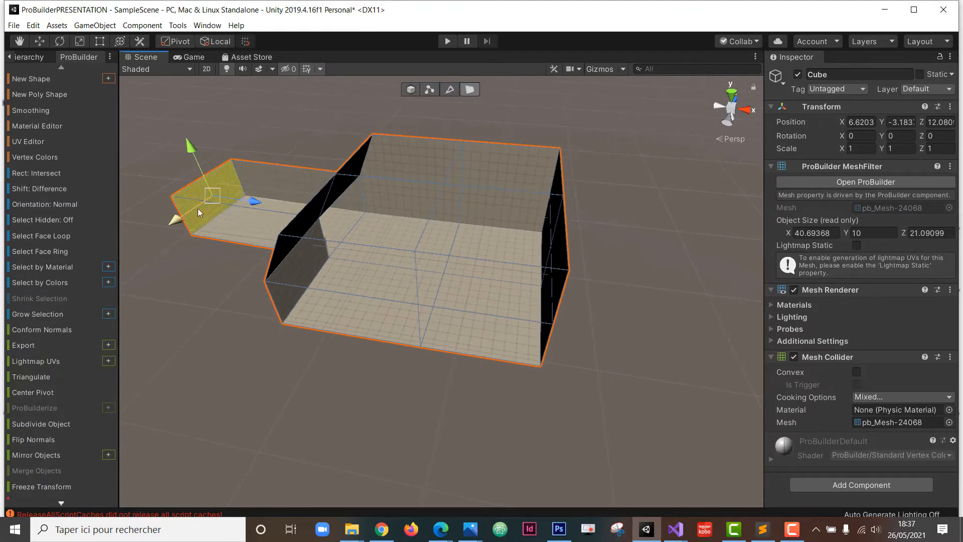
left_click_drag(254, 200, 198, 194)
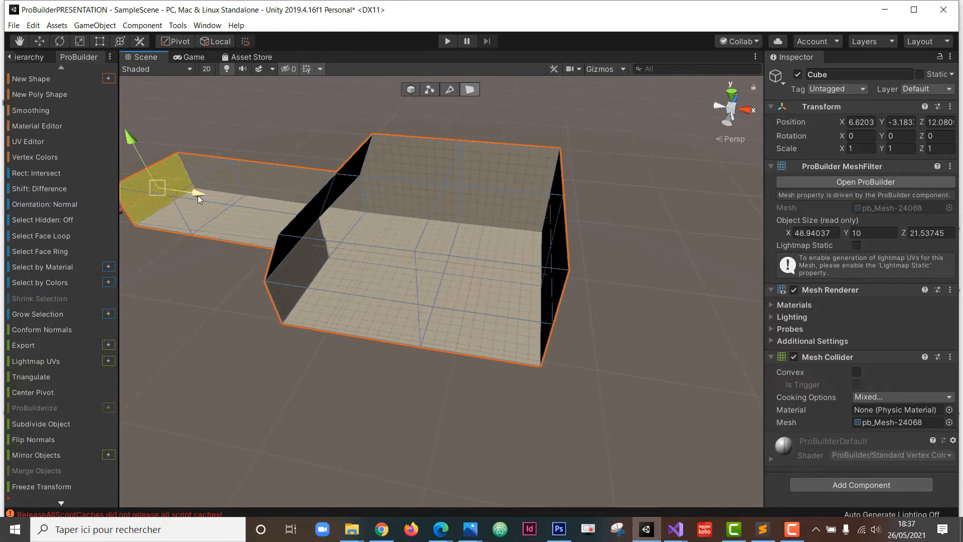
left_click(242, 345)
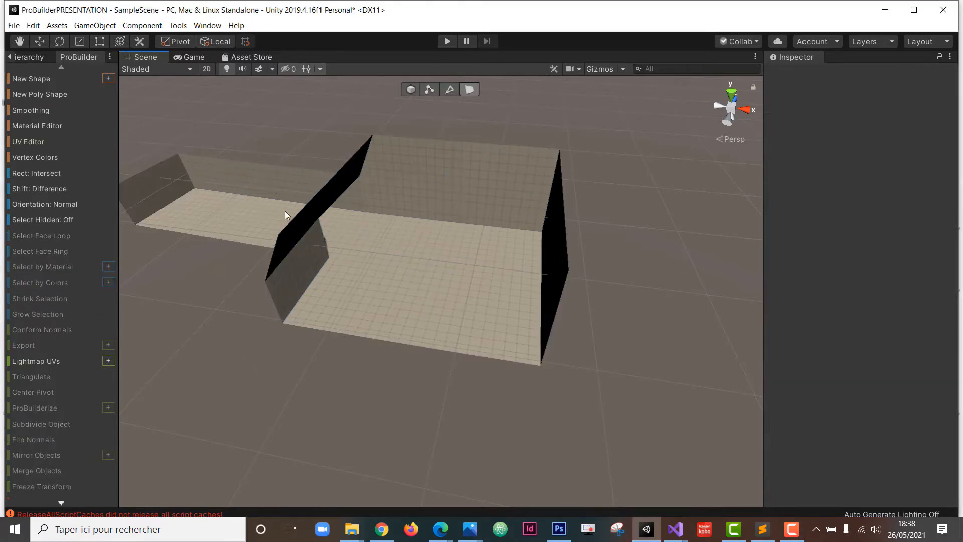
Open ProBuilder's Vertex Color Editor and dock its window beside the Inspector.
left_click(179, 26)
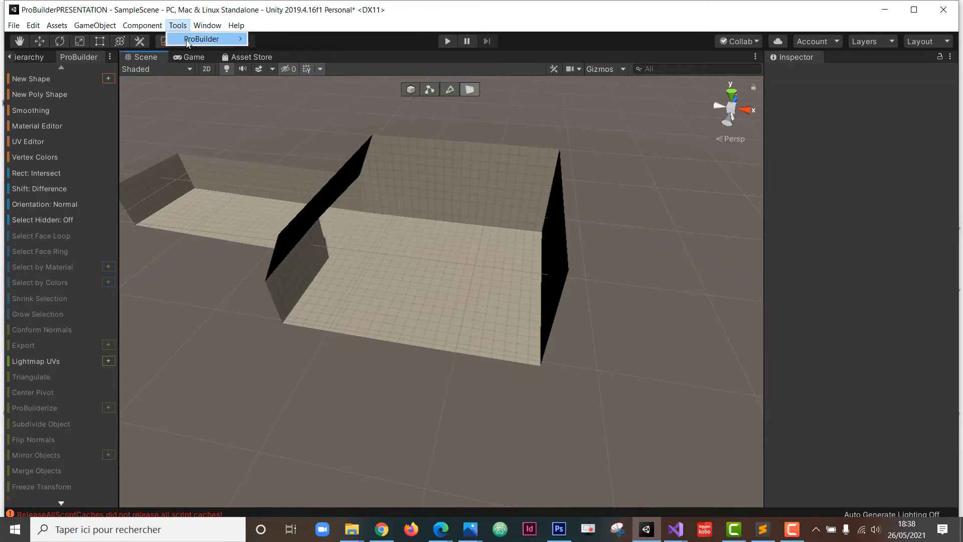
mouse_move(187, 41)
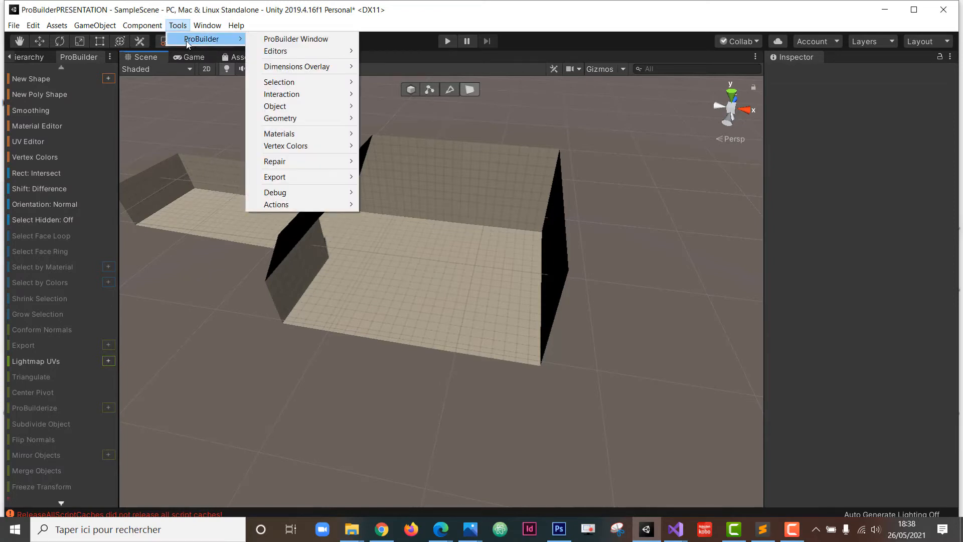
mouse_move(287, 51)
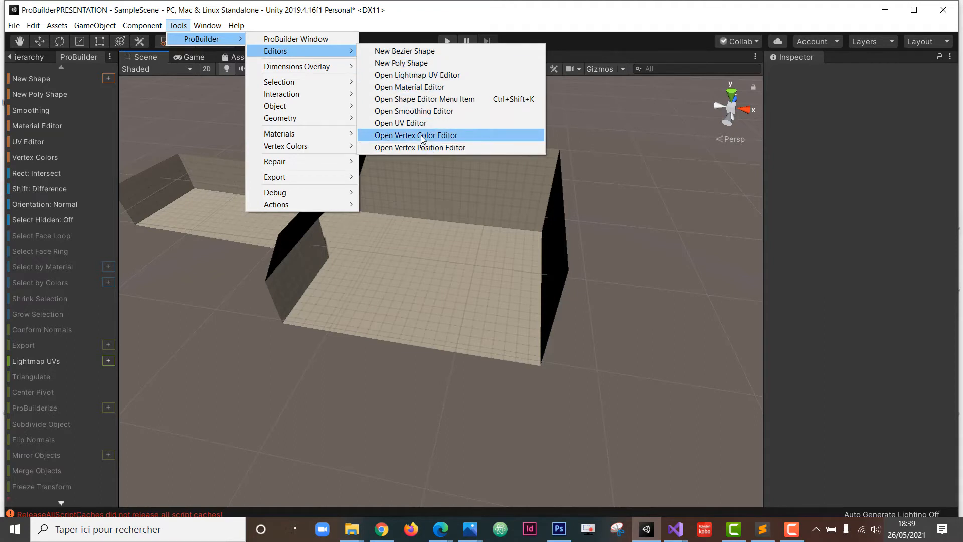
left_click(461, 134)
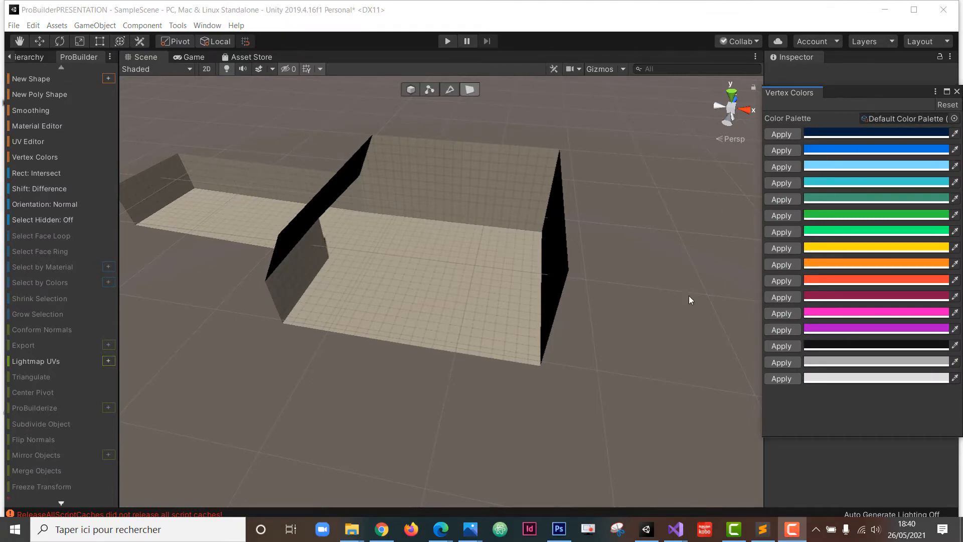
left_click(802, 91)
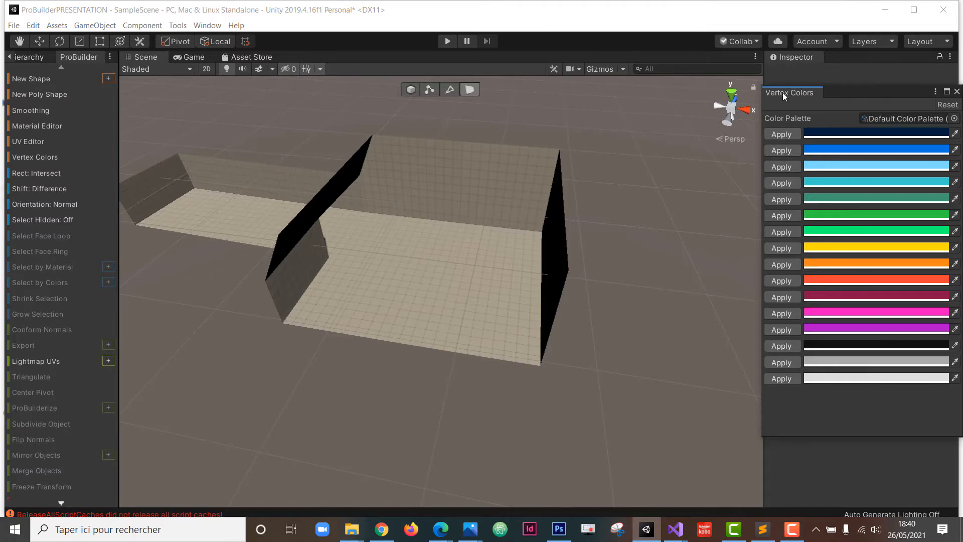
left_click_drag(782, 93, 841, 56)
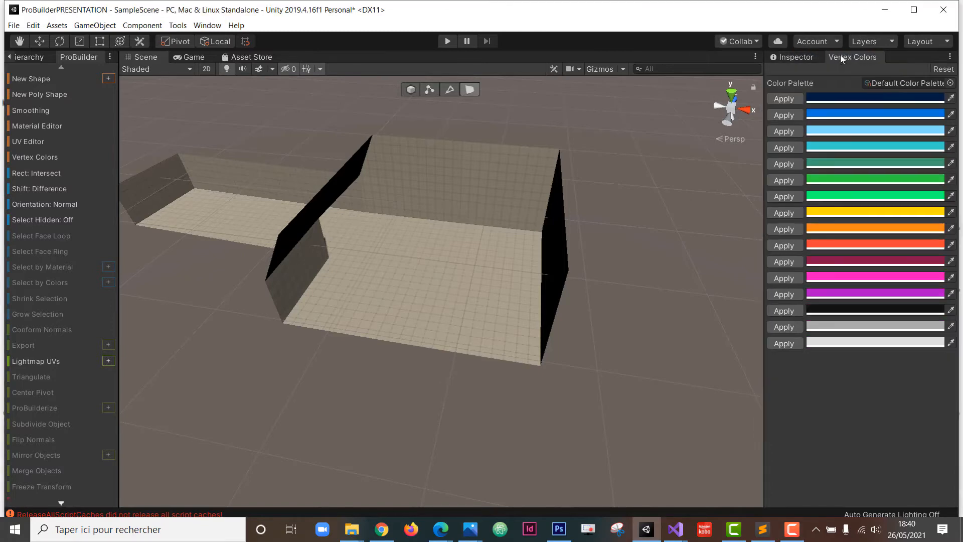
Change the orange swatch in the vertex color palette to brown, hex 874D1B.
left_click(848, 228)
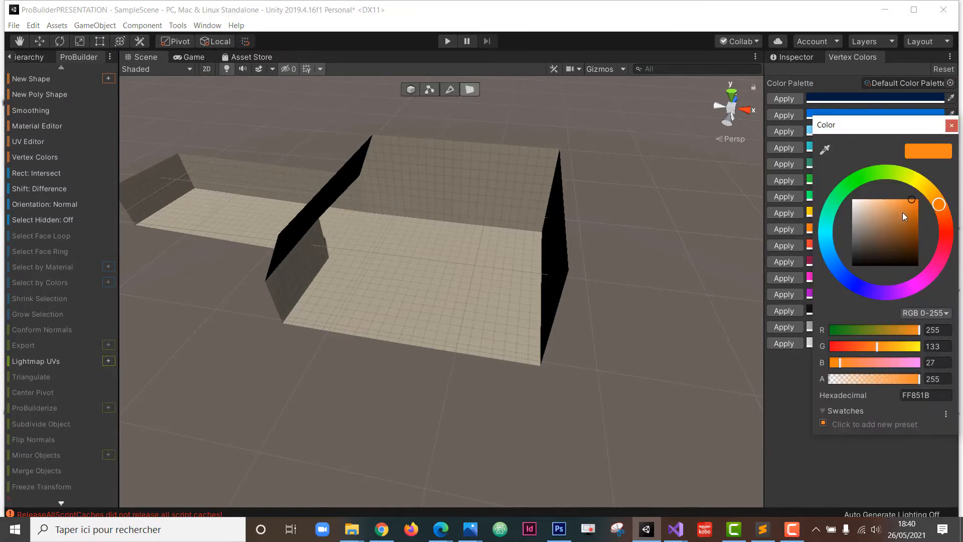
left_click_drag(905, 219, 906, 230)
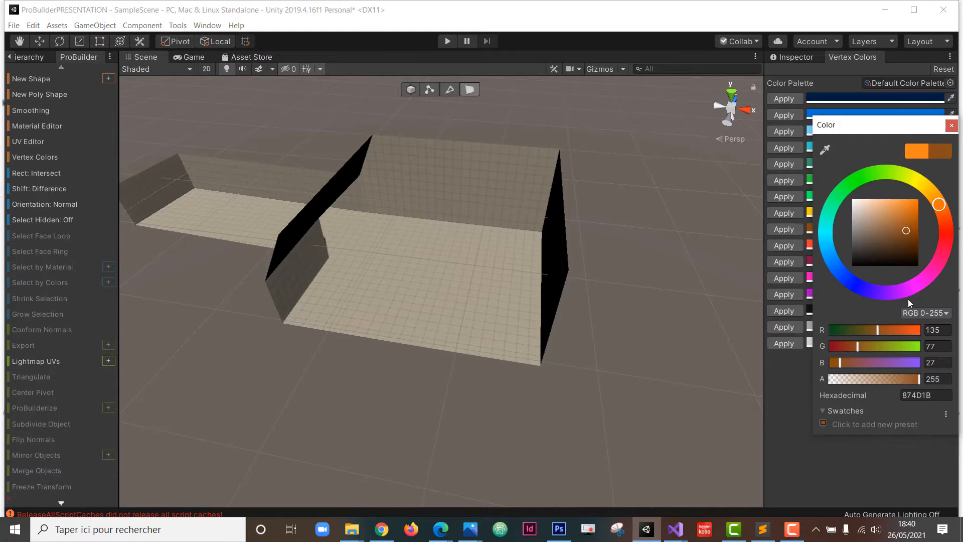
left_click(952, 126)
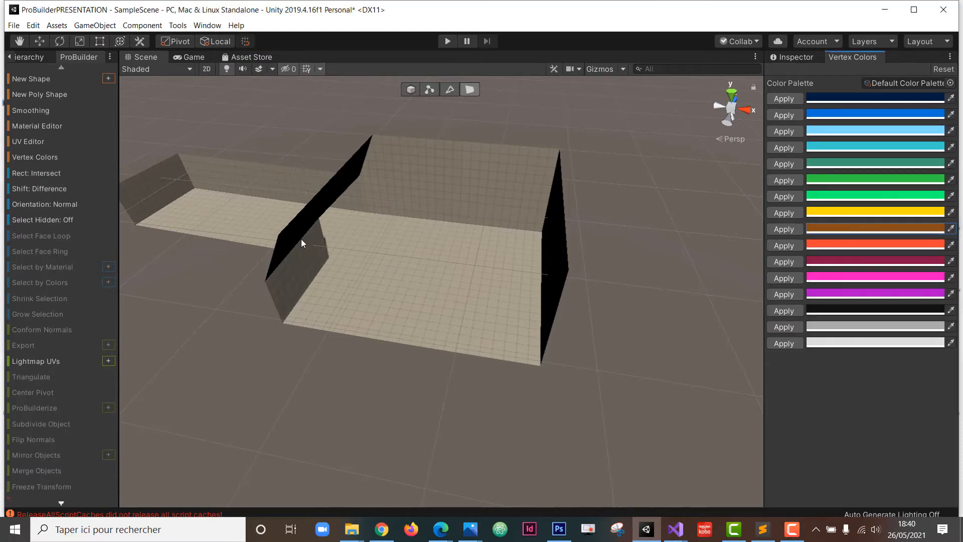
Select all floor faces of the room and corridor and apply the brown vertex color to them.
left_click(492, 334)
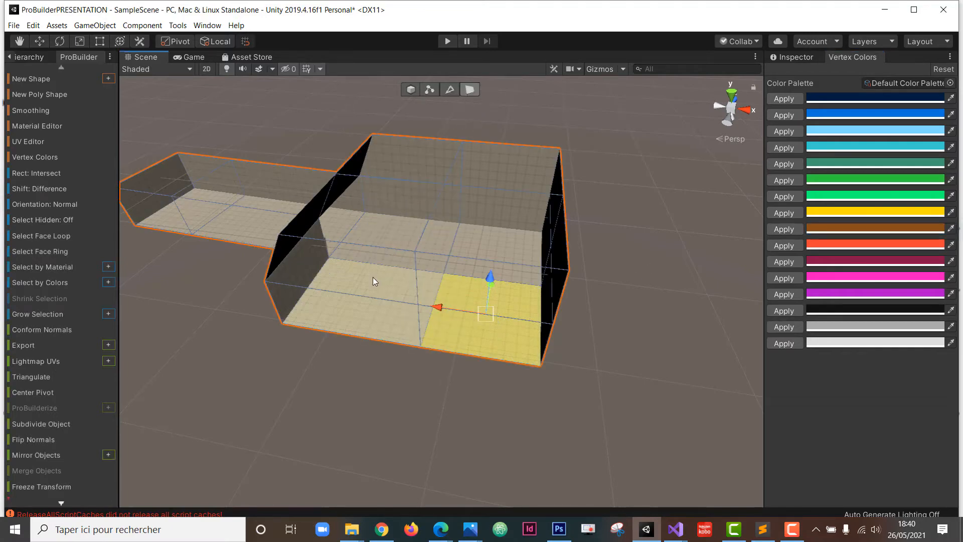
left_click(371, 297, "shift")
left_click(387, 245, "shift")
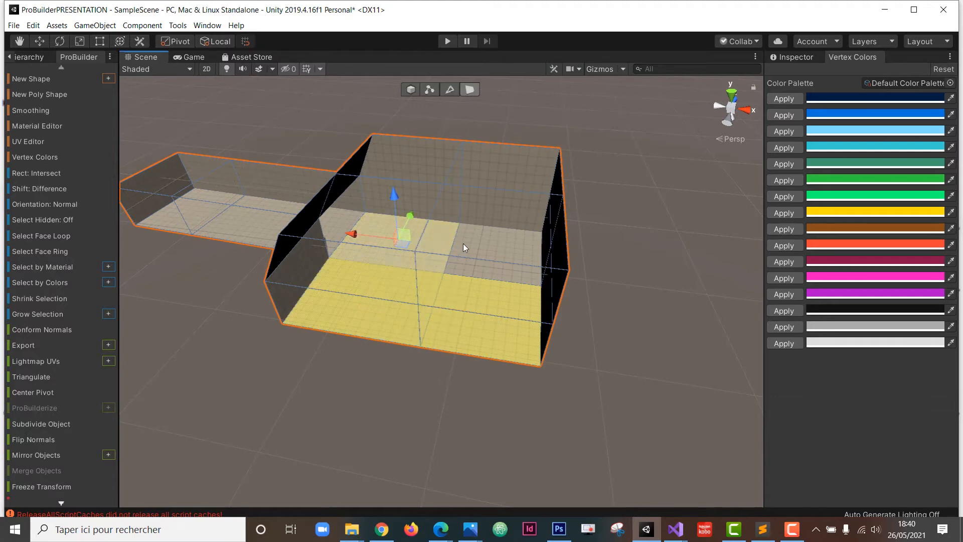
left_click(456, 249, "shift")
left_click(333, 229, "shift")
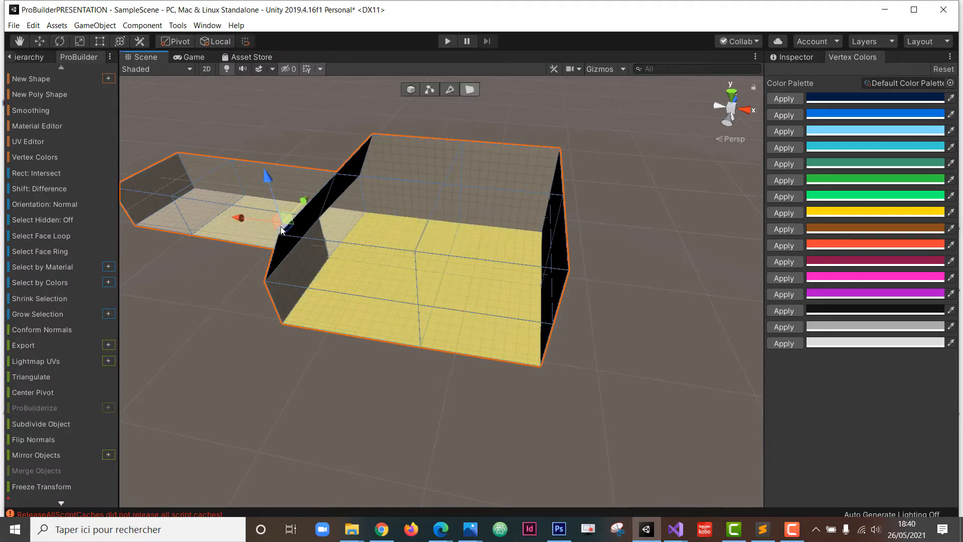
left_click(207, 213, "shift")
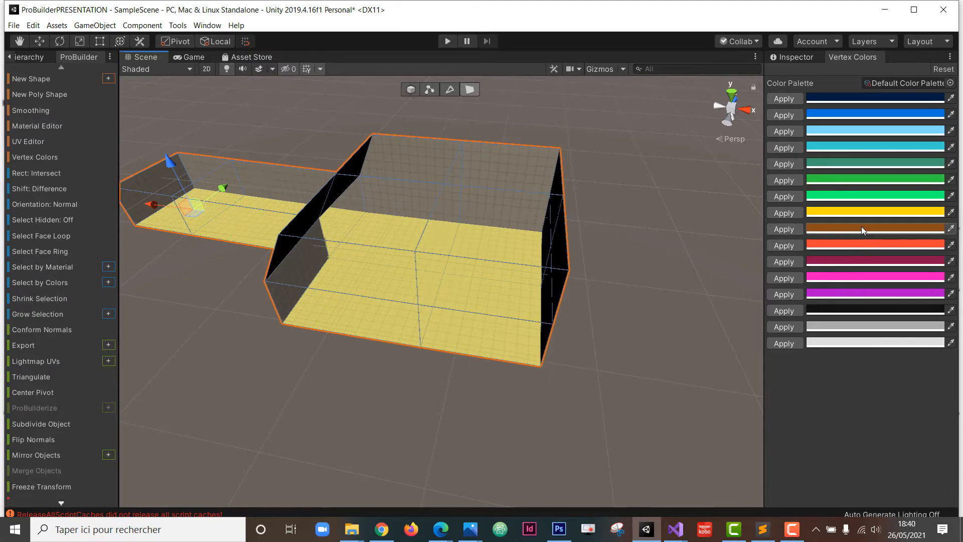
left_click(793, 229)
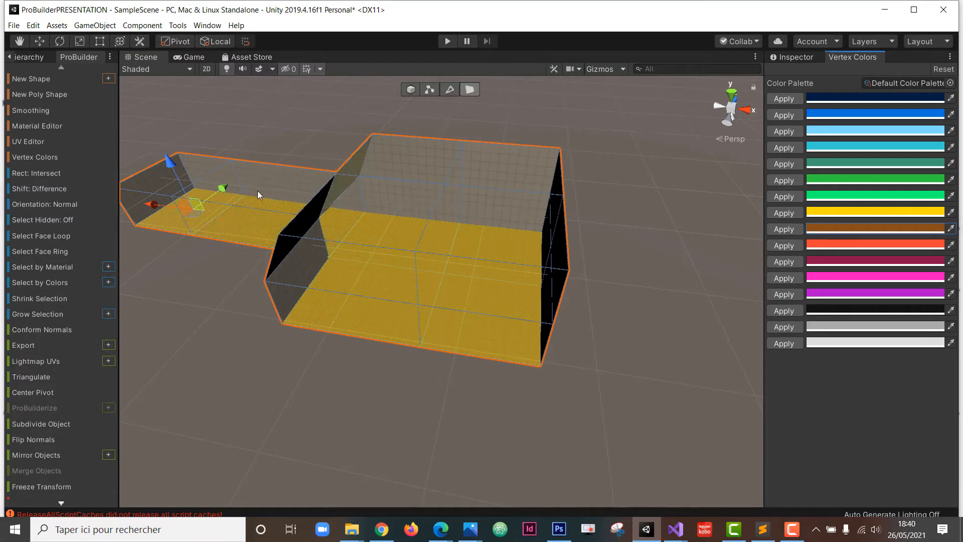
Select the lower wall faces around the room and along the corridor's back side, and apply the yellow vertex color.
left_click(234, 176)
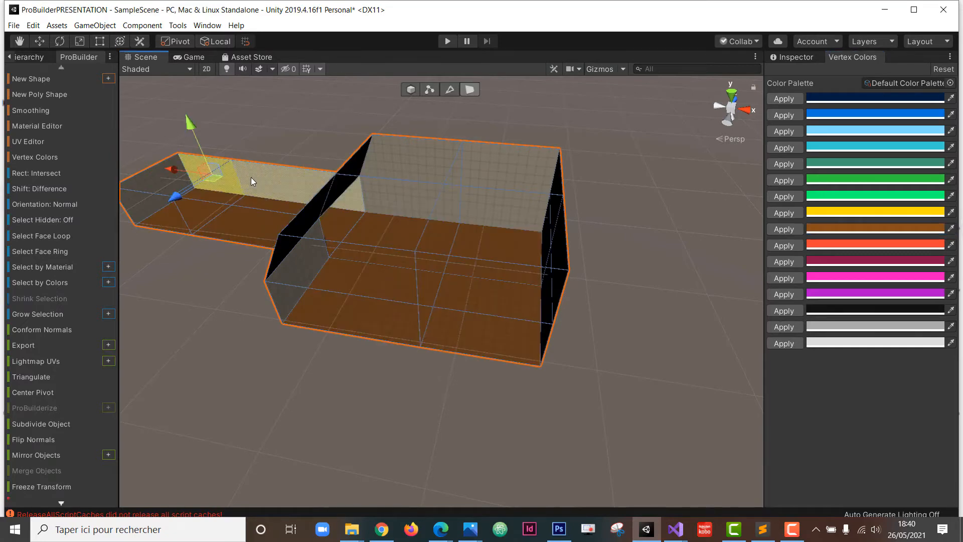
left_click(306, 178, "shift")
left_click(427, 197, "shift")
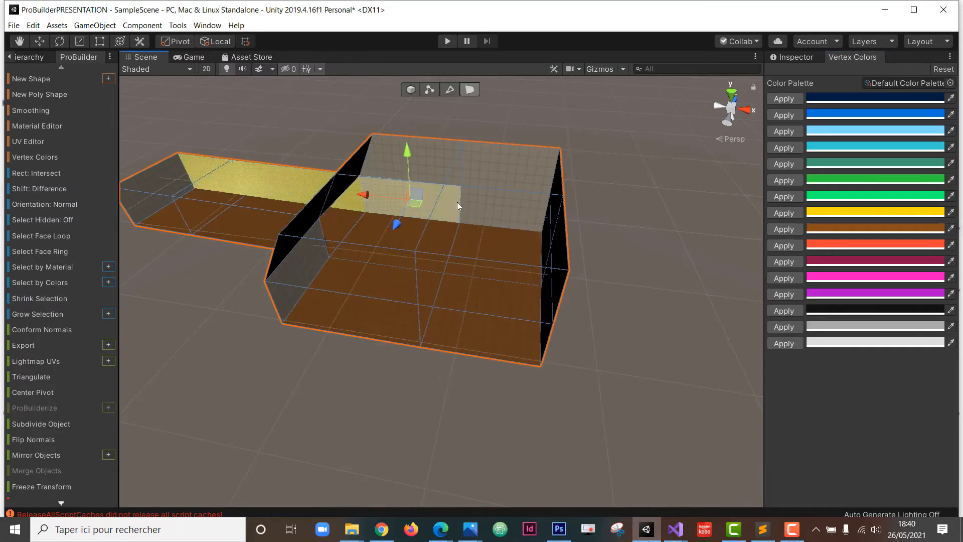
left_click(497, 204, "shift")
left_click(544, 294, "shift")
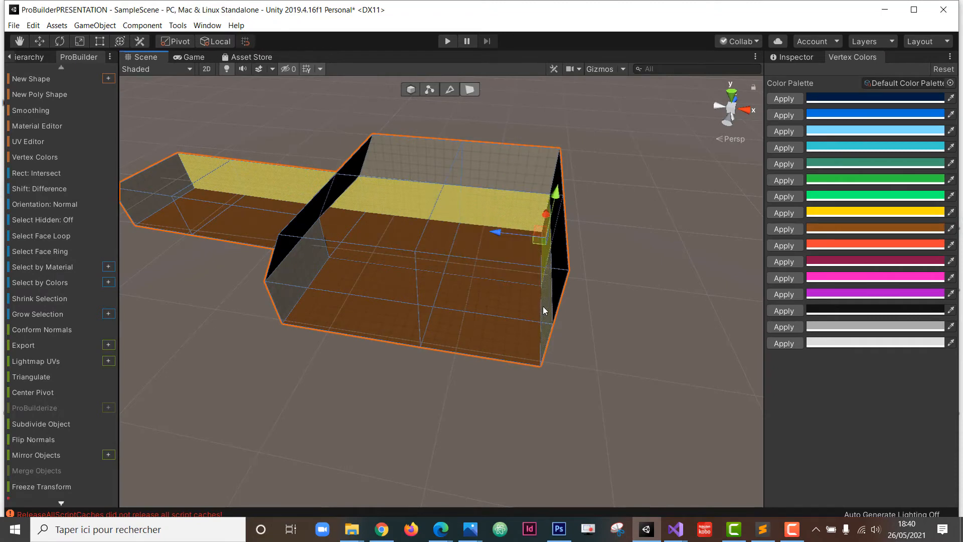
left_click(513, 335, "shift")
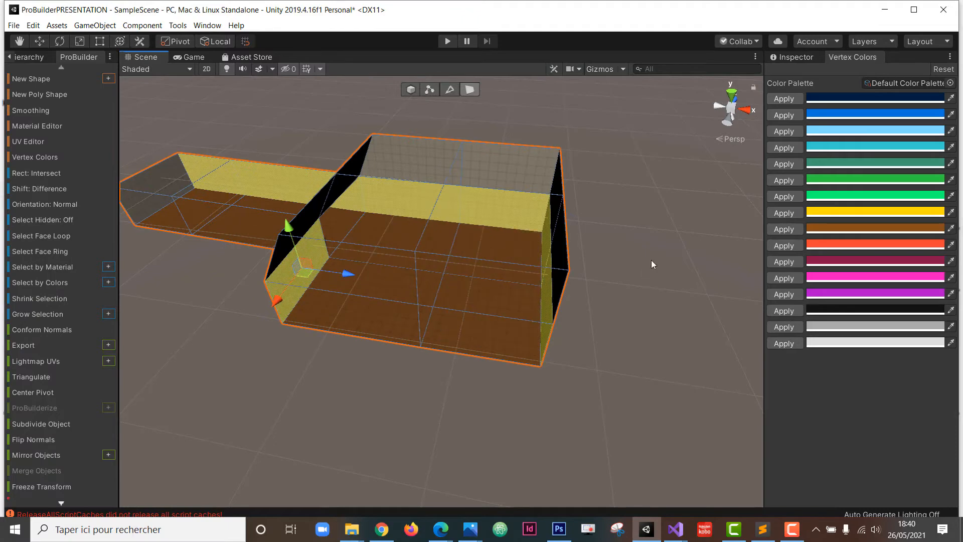
left_click_drag(651, 260, 624, 245, "alt")
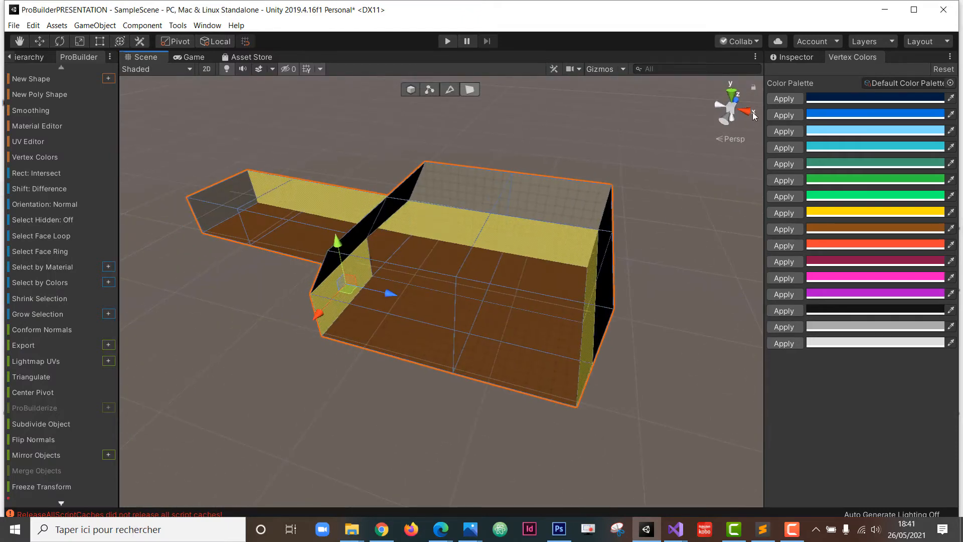
left_click(737, 98)
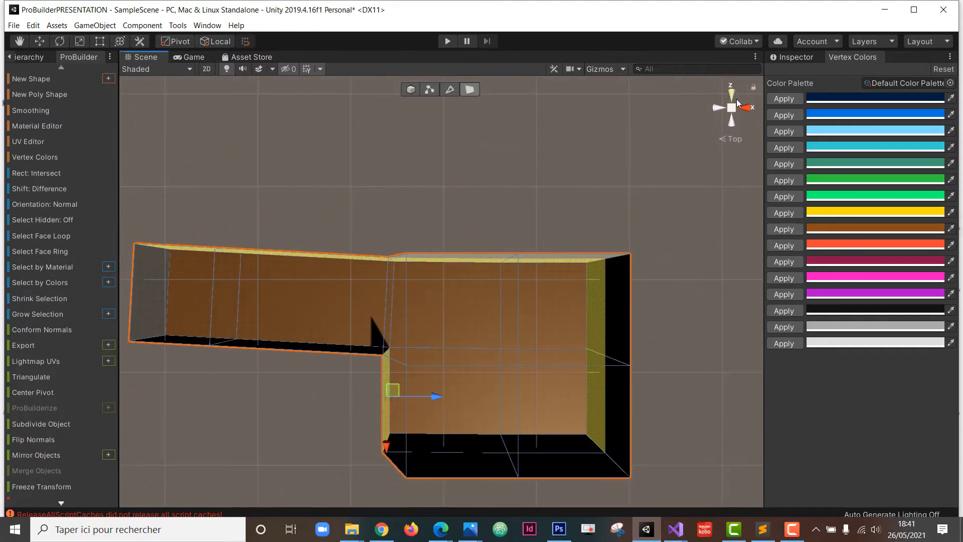
left_click_drag(428, 319, 361, 248, "alt")
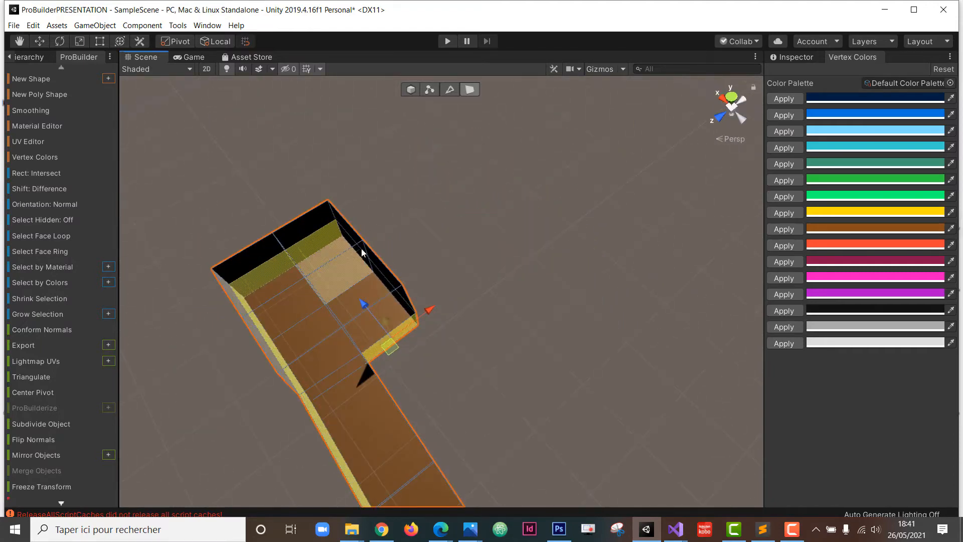
left_click(360, 254)
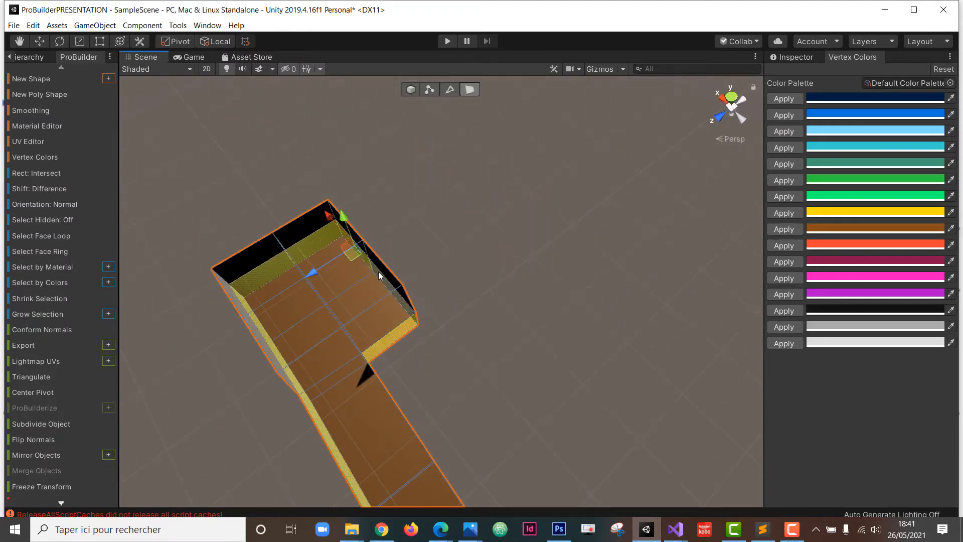
left_click(379, 272)
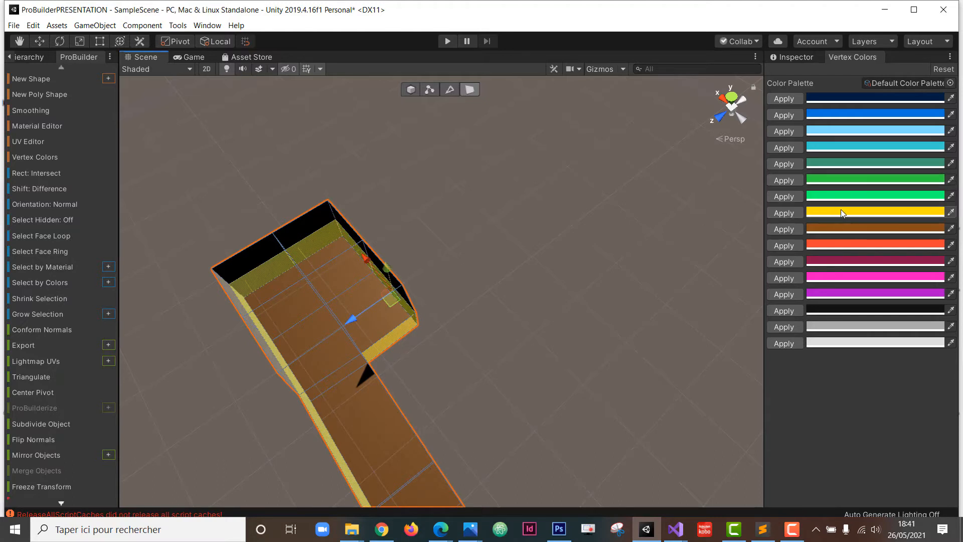
left_click(793, 213)
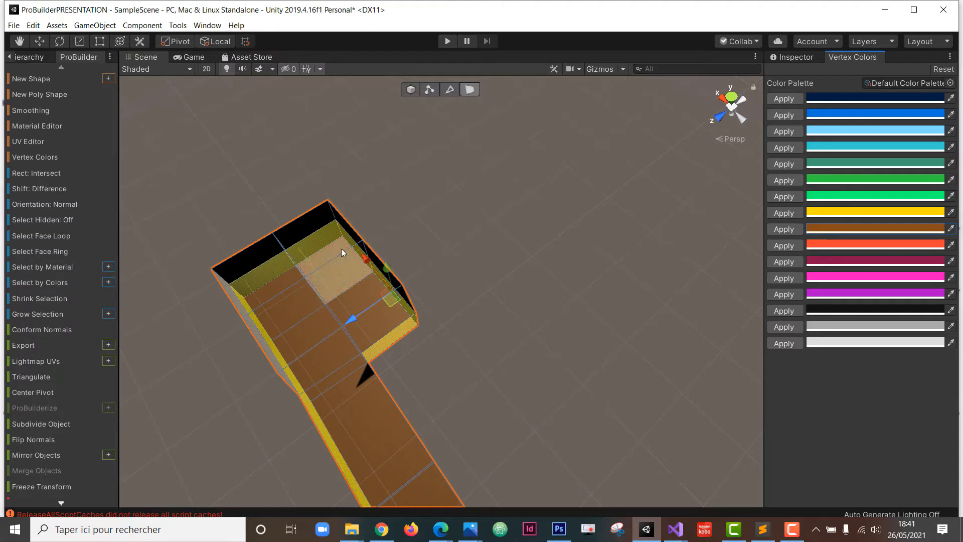
Select the upper wall faces on three sides of the room and apply the darker green vertex color.
left_click(348, 235)
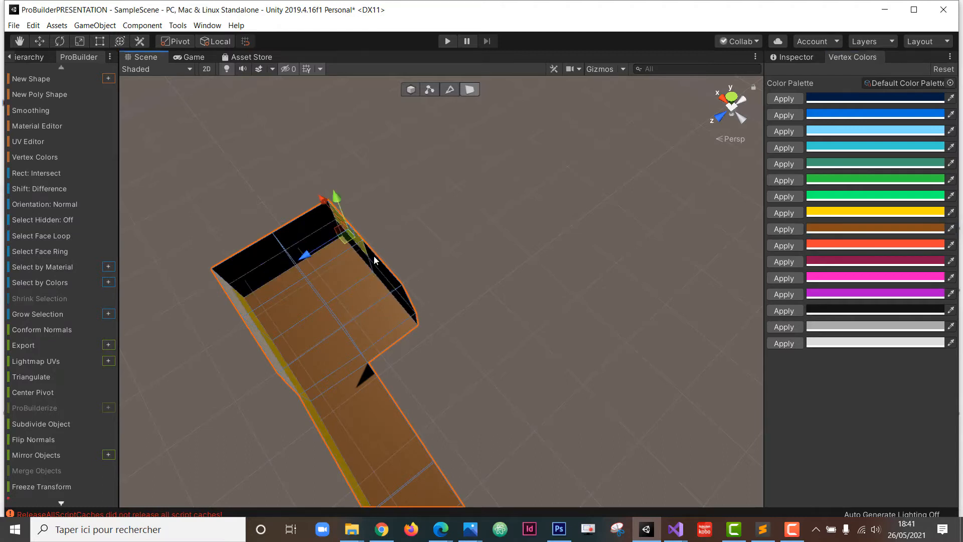
left_click(306, 232, "shift")
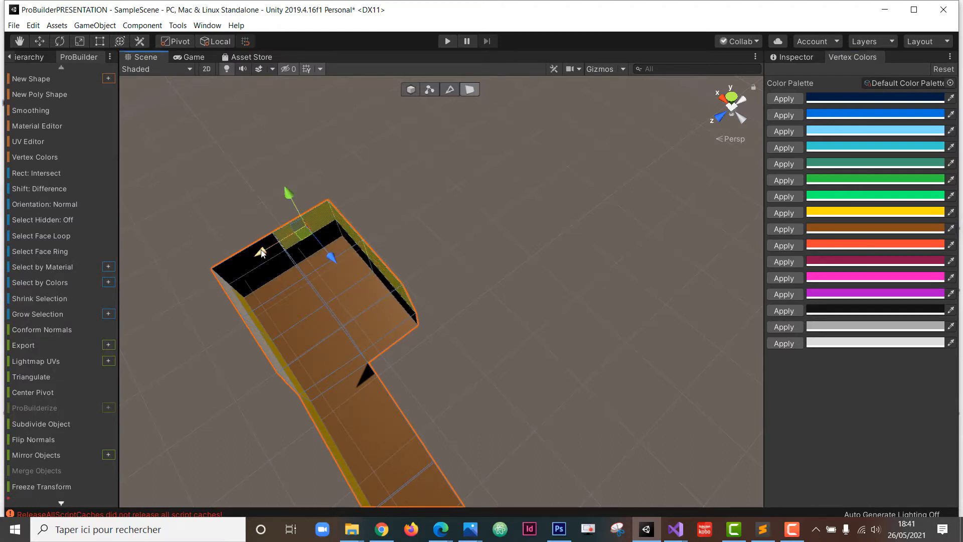
left_click(238, 261, "shift")
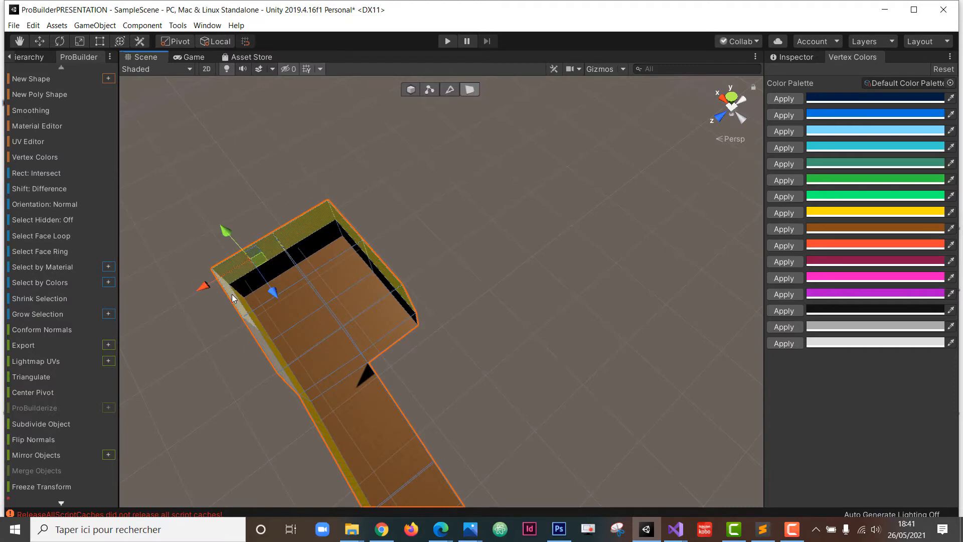
left_click(247, 324, "shift")
left_click(270, 351, "shift")
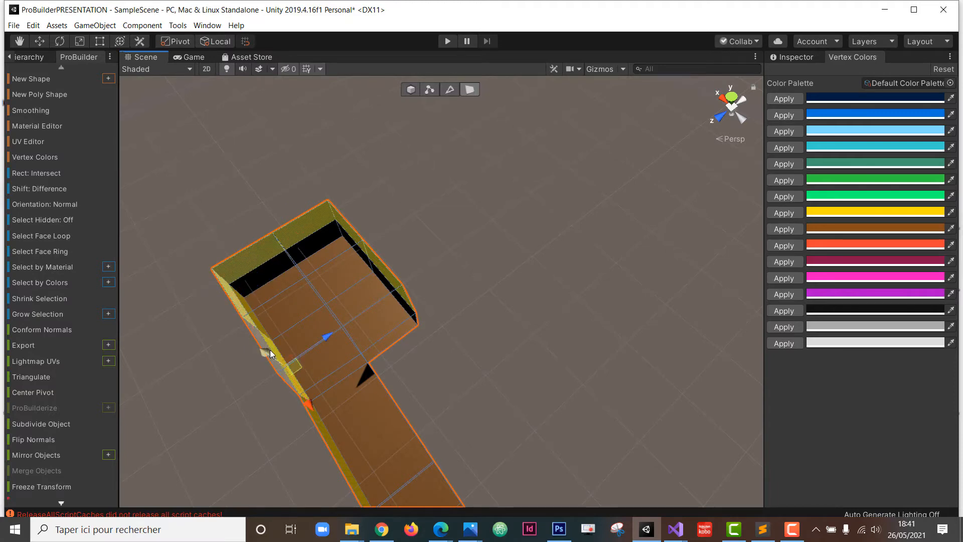
key("ctrl+z")
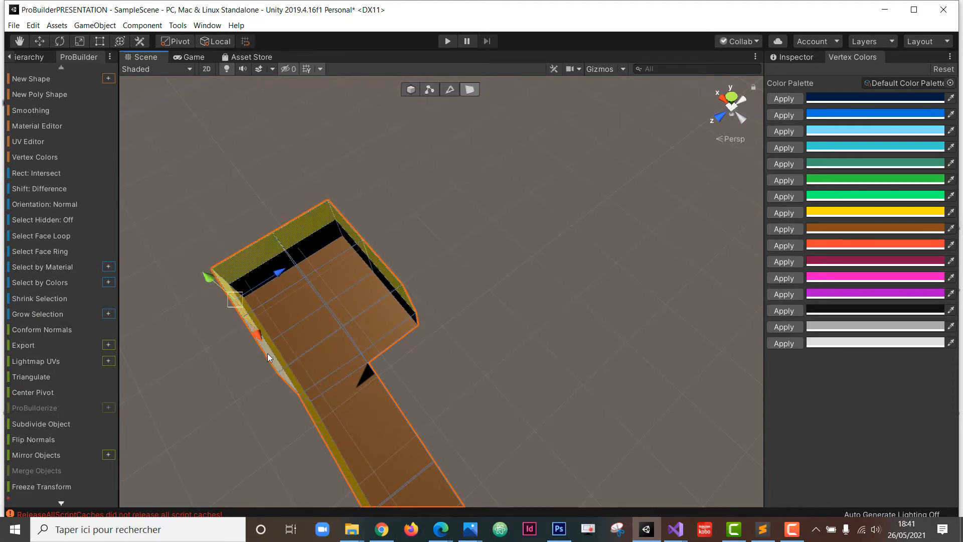
left_click(269, 356, "shift")
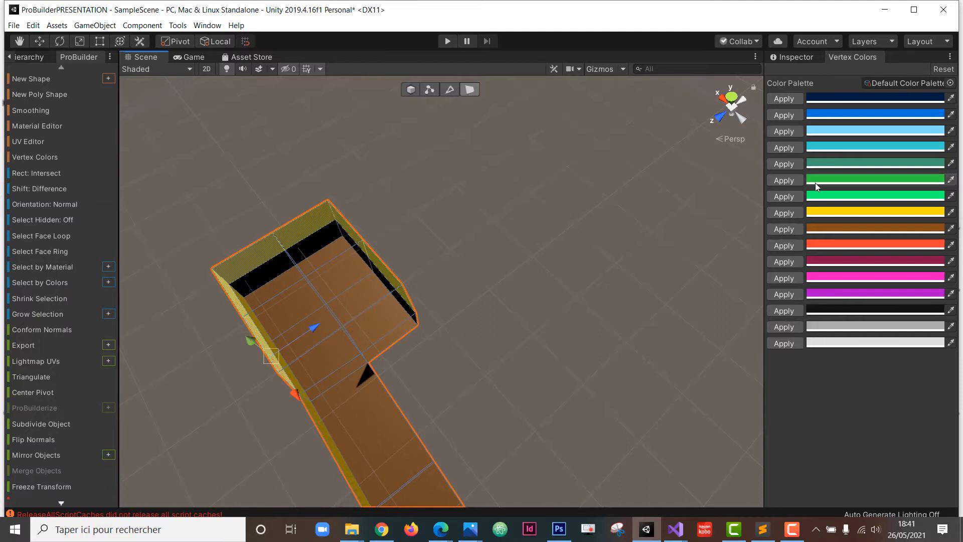
left_click(791, 178)
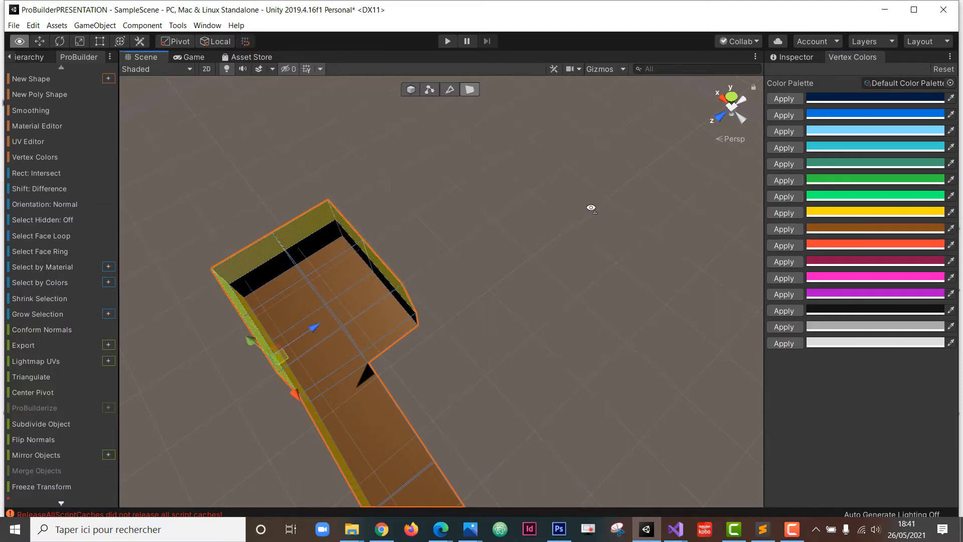
Deselect the faces and inspect the coloured walls and floor of the room and corridor from several angles.
left_click(591, 206)
left_click_drag(591, 206, 424, 365, "alt")
scroll(370, 218, "down", 3)
scroll(423, 365, "down", 2)
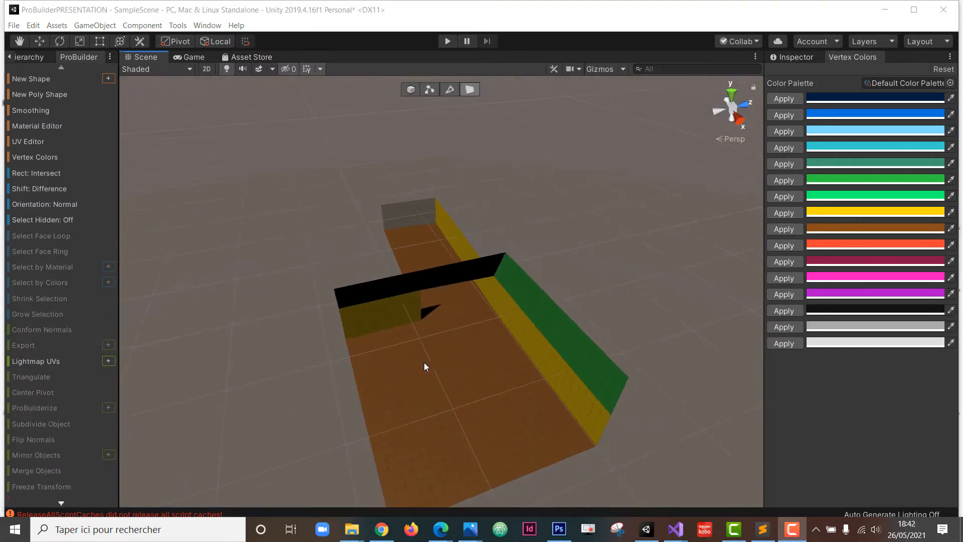
scroll(424, 363, "up", 5)
mouse_move(444, 371)
right_mouse_down()
mouse_move(404, 312)
mouse_move(445, 369)
right_mouse_up()
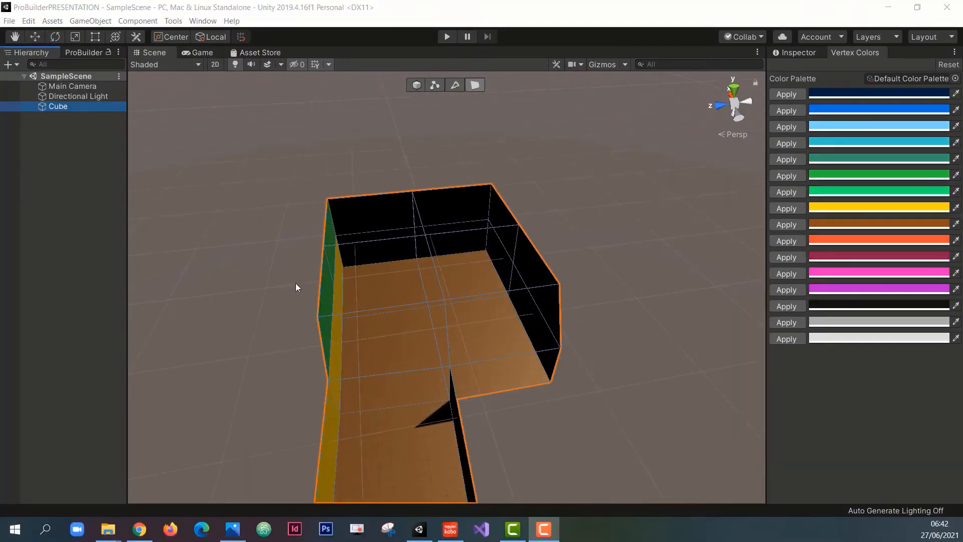
middle_click_drag(296, 283, 252, 283)
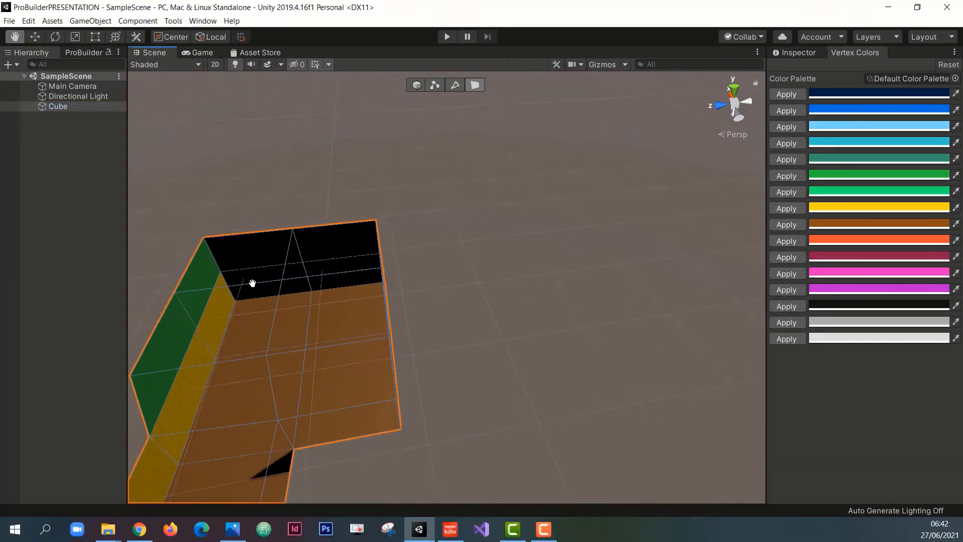
key("f")
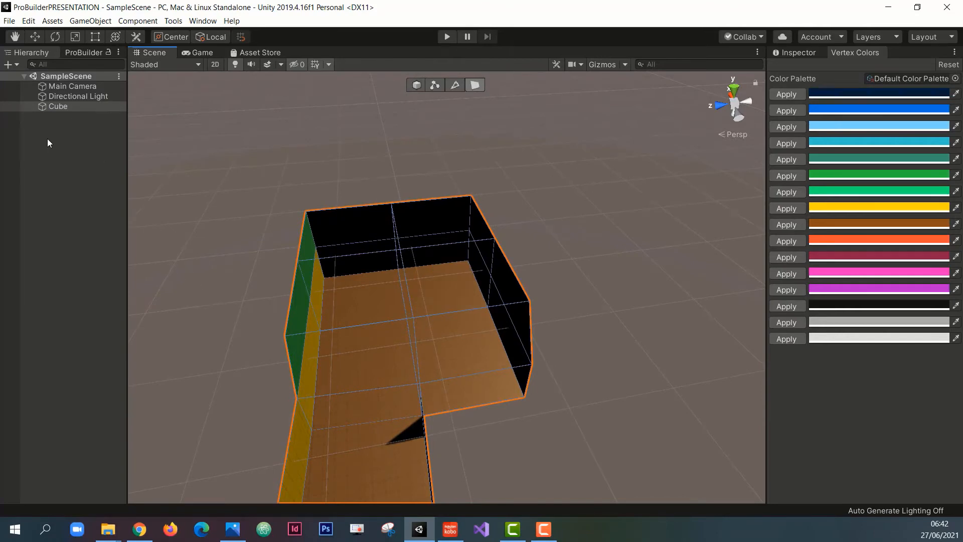
Open the Project window and widen it so the asset folders are easier to browse.
left_click(203, 22)
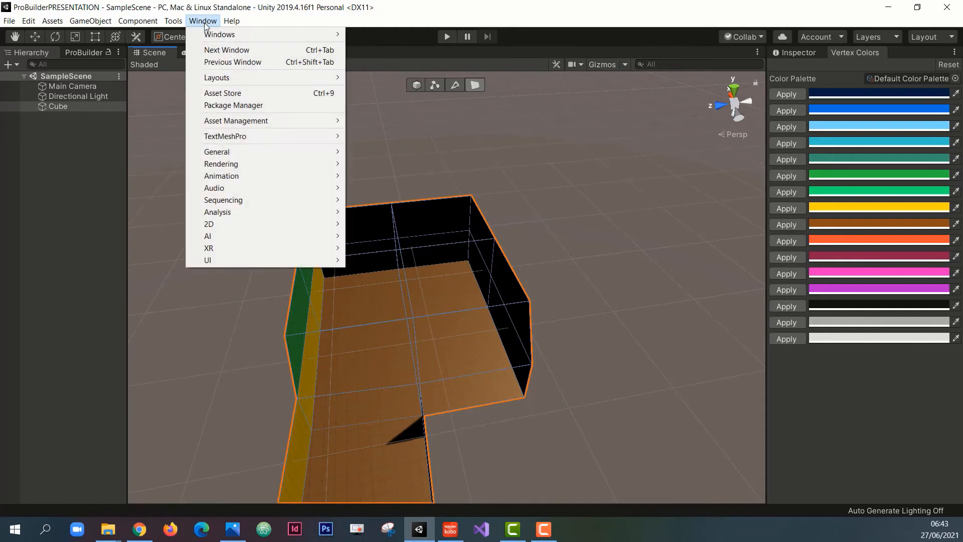
mouse_move(237, 157)
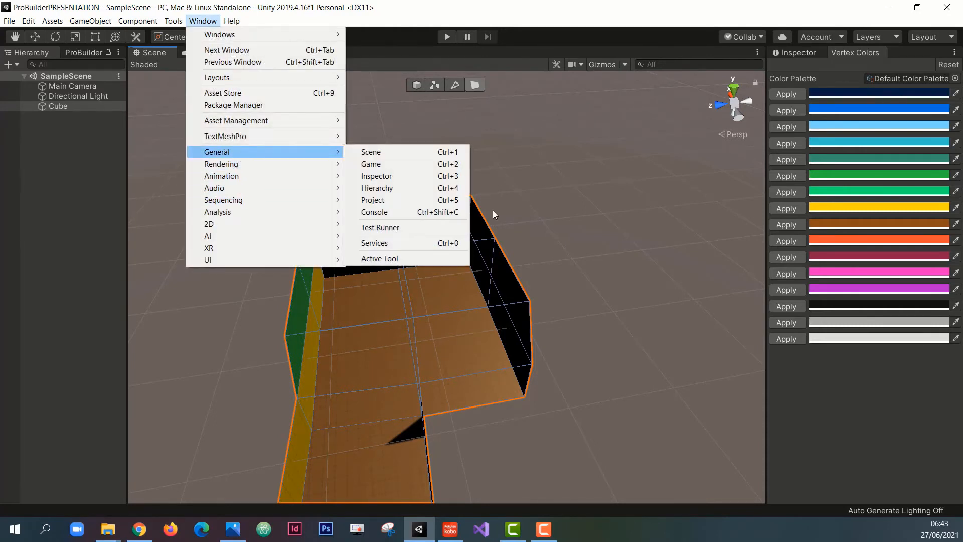
left_click(386, 201)
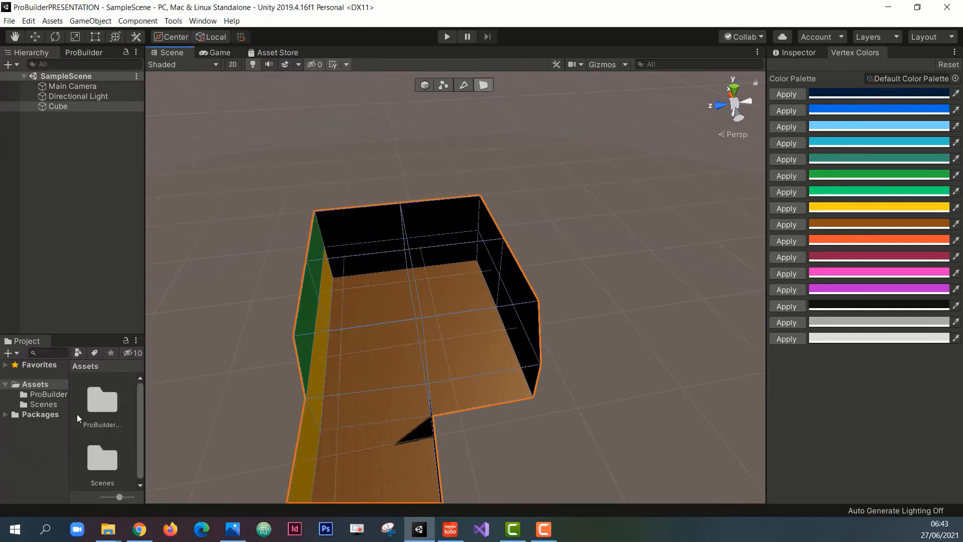
left_click_drag(145, 390, 223, 390)
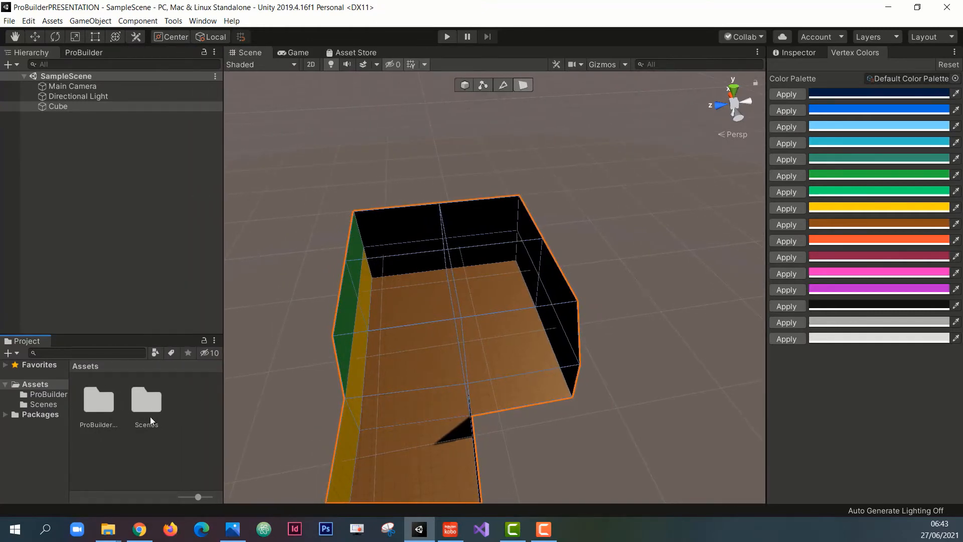
Create a scene named Level1-RPG in the Scenes folder and open it, saving the changes to SampleScene.
double_click(141, 404)
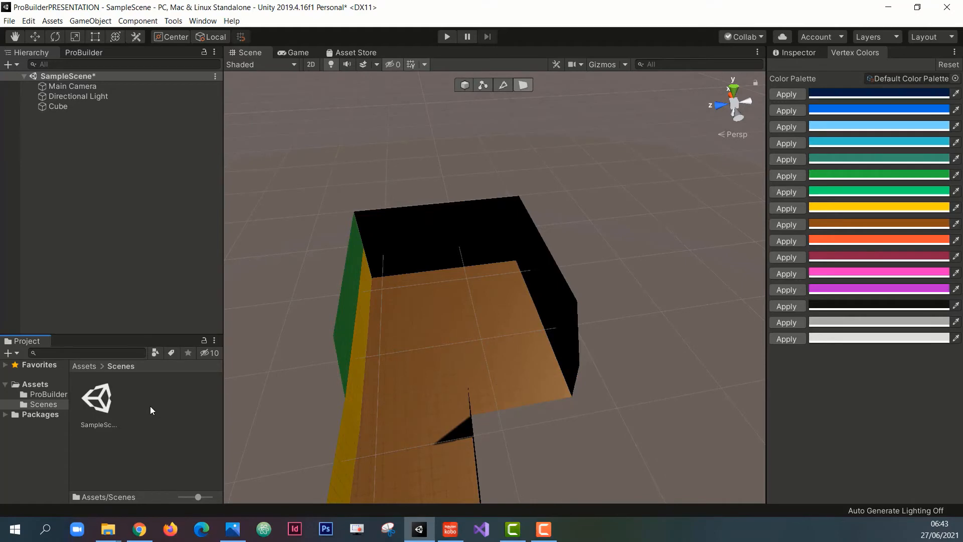
right_click(150, 406)
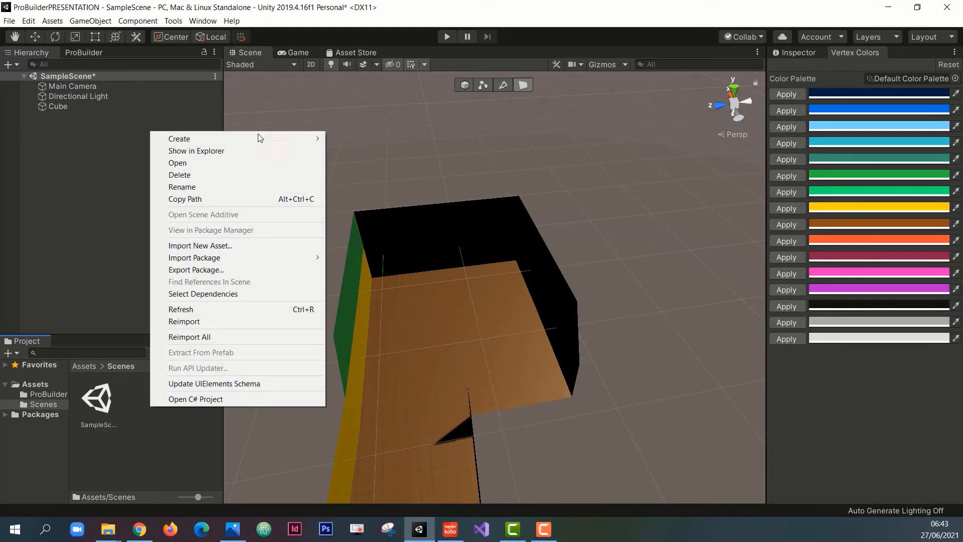
mouse_move(258, 137)
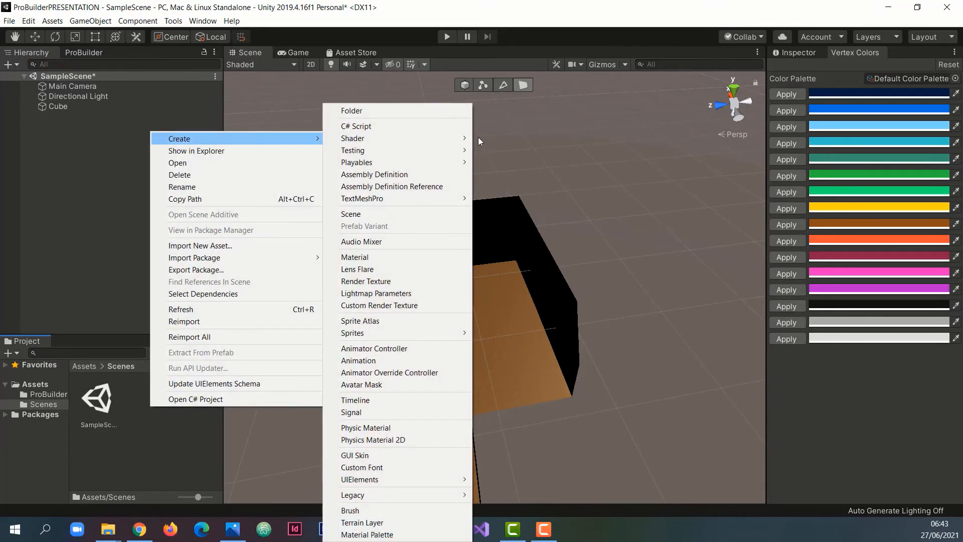
left_click(357, 214)
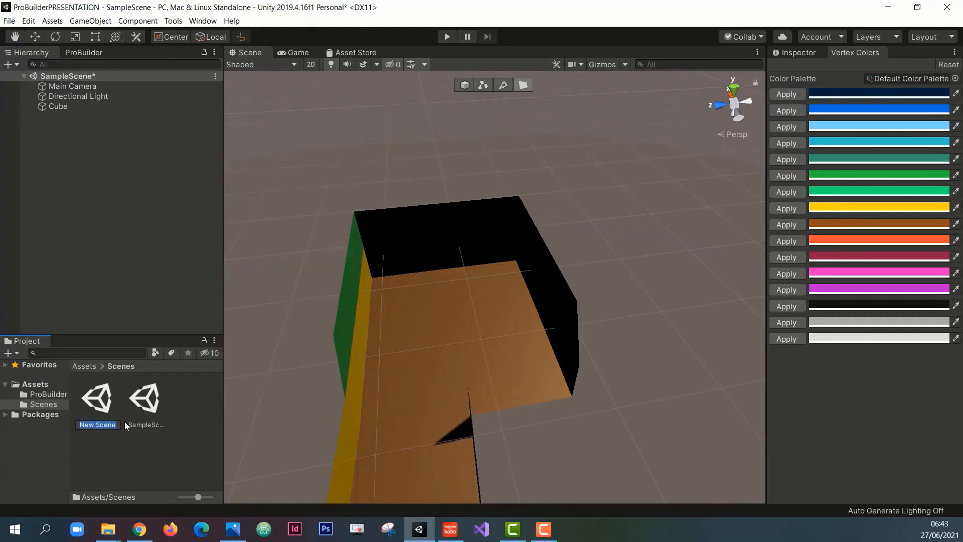
type("Level1-RPG")
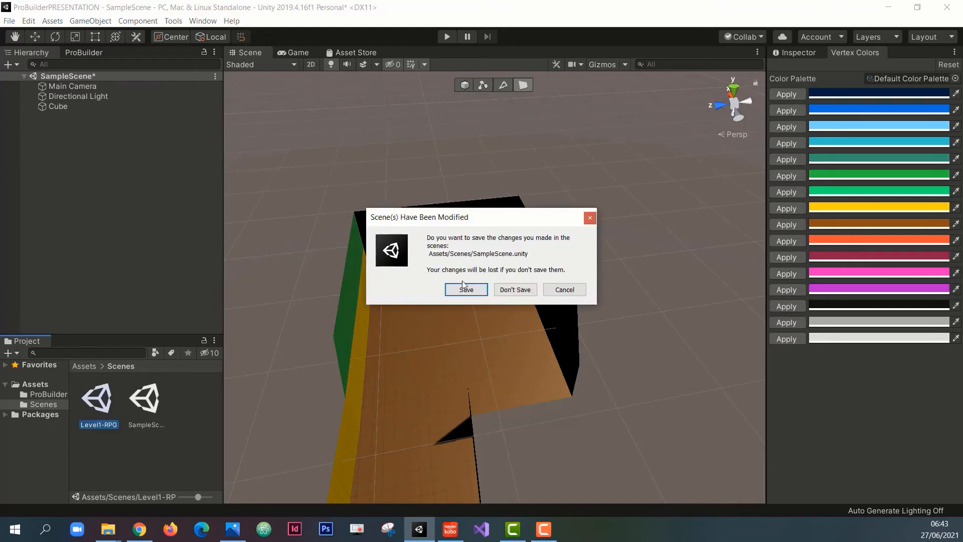
left_click(466, 288)
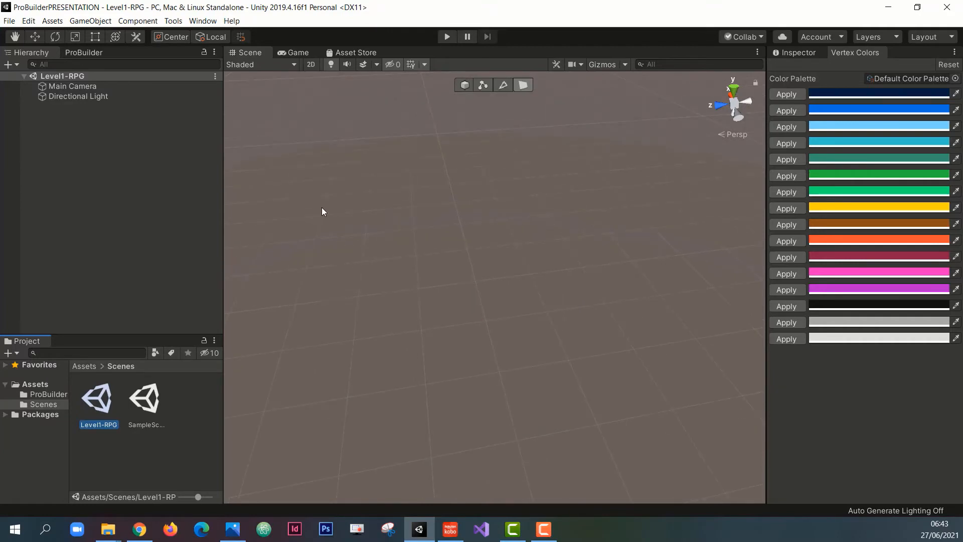
Build a ProBuilder cube sized X 60, Y 1, Z 60 as the level's floor and close the Shape Tool.
left_click(87, 54)
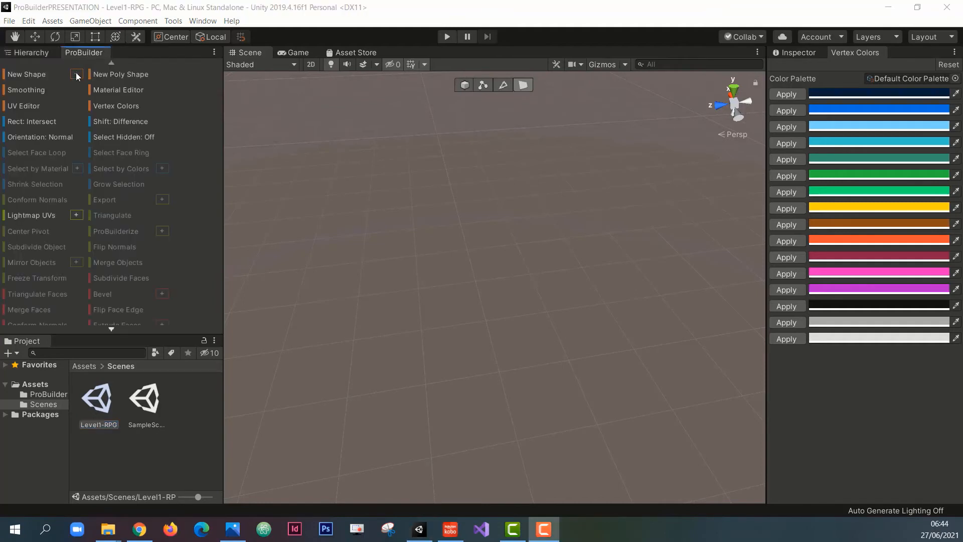
left_click(76, 74)
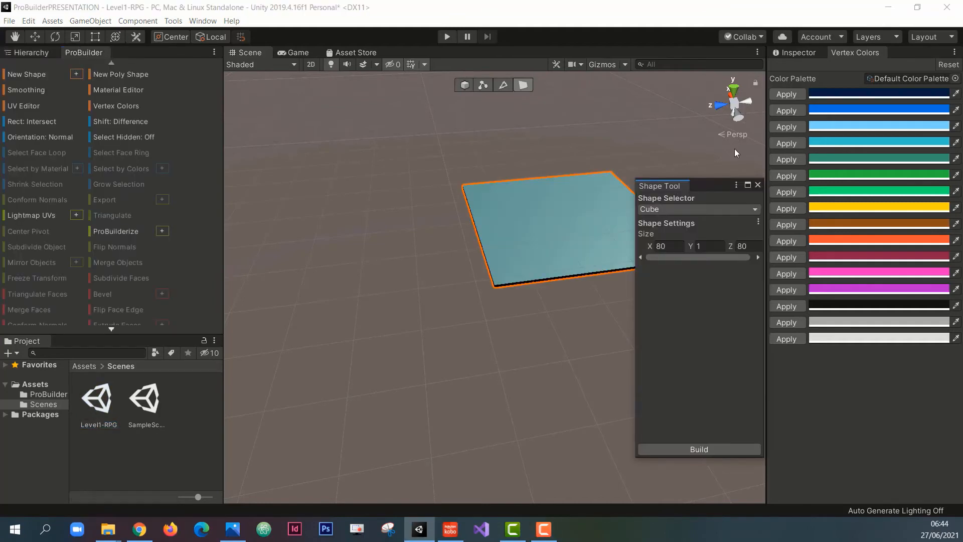
left_click(660, 246)
type("60")
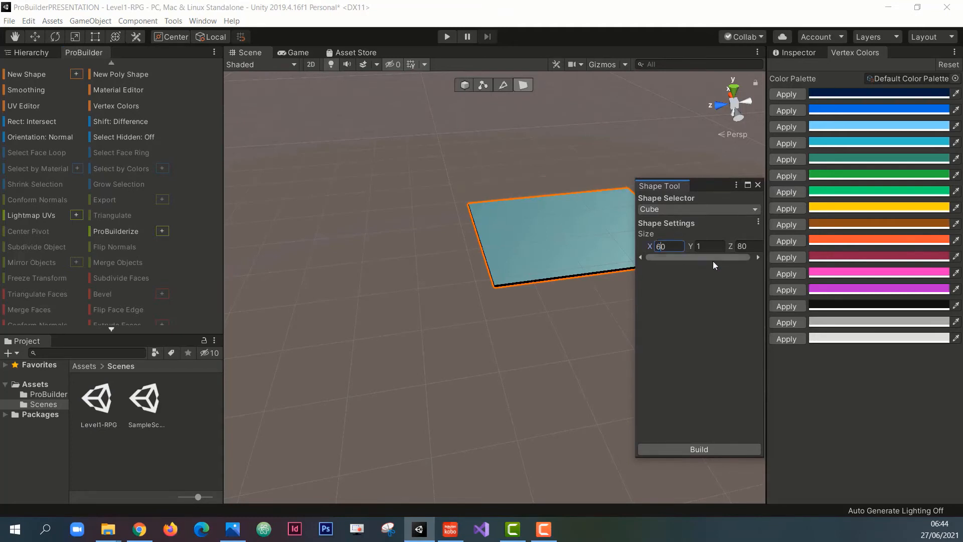
left_click(737, 245)
type("60")
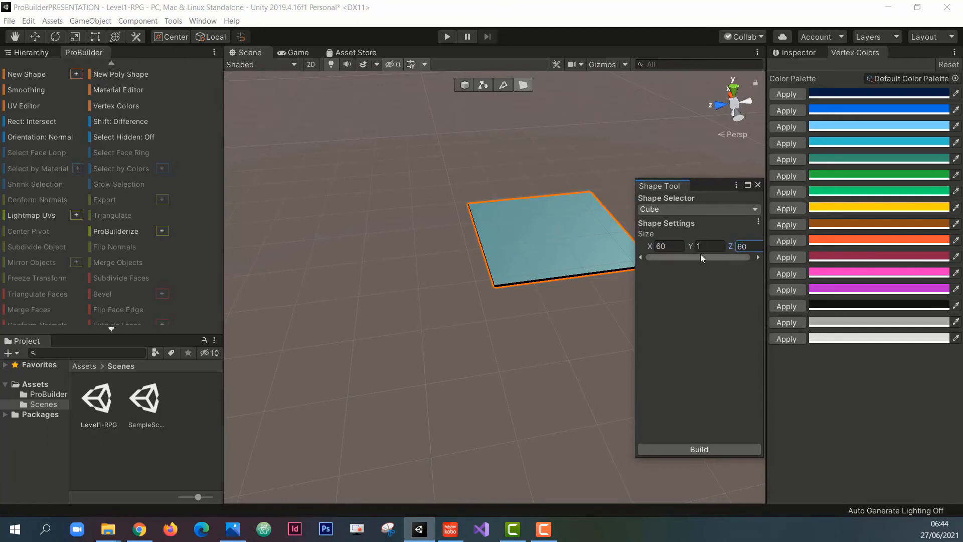
left_click(688, 444)
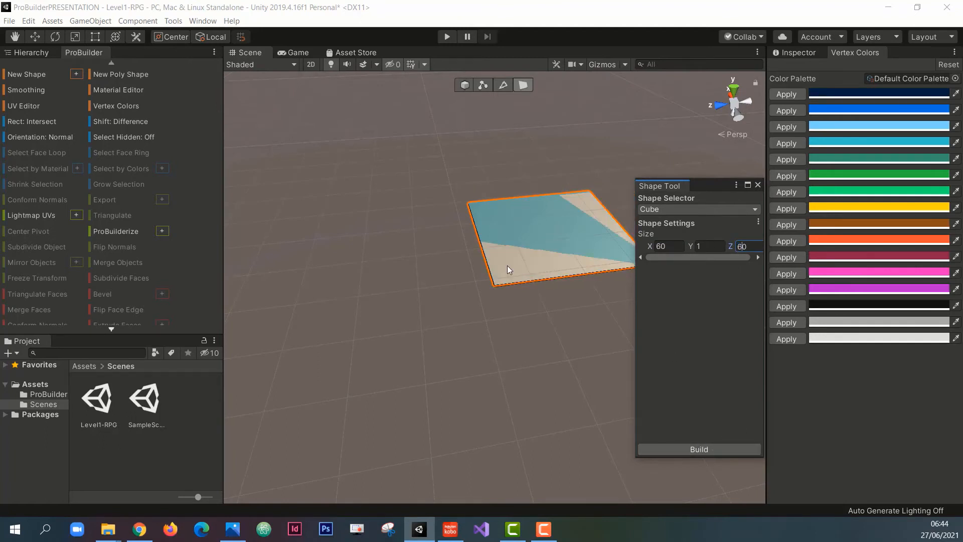
left_click(757, 186)
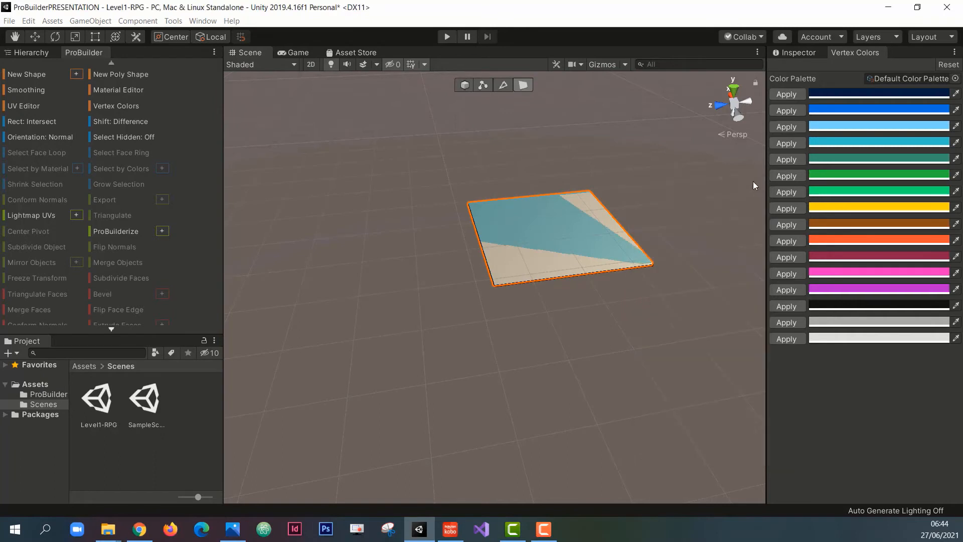
Switch the scene to a top view of the floor and set the ProBuilder tools to Icon Mode.
left_click(733, 91)
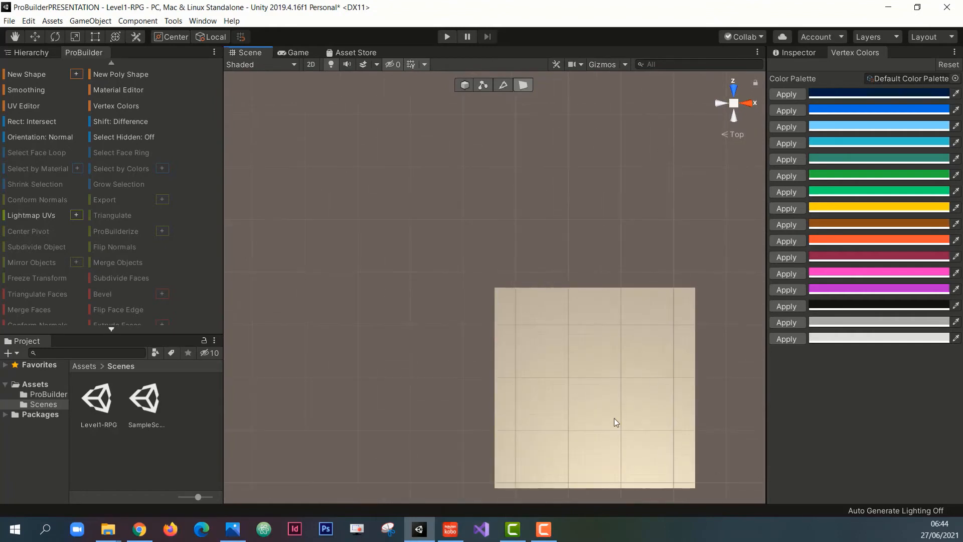
middle_click_drag(614, 419, 493, 305)
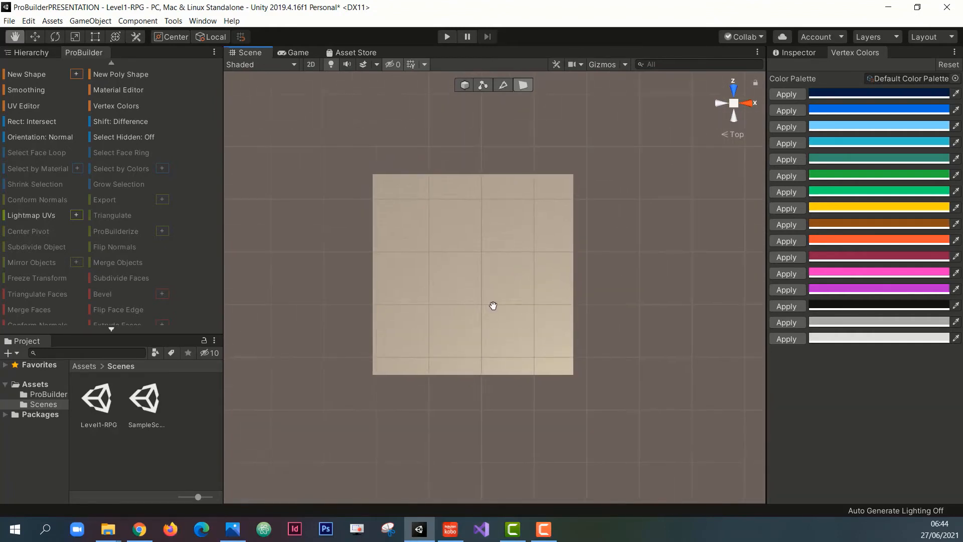
scroll(483, 308, "up", 5)
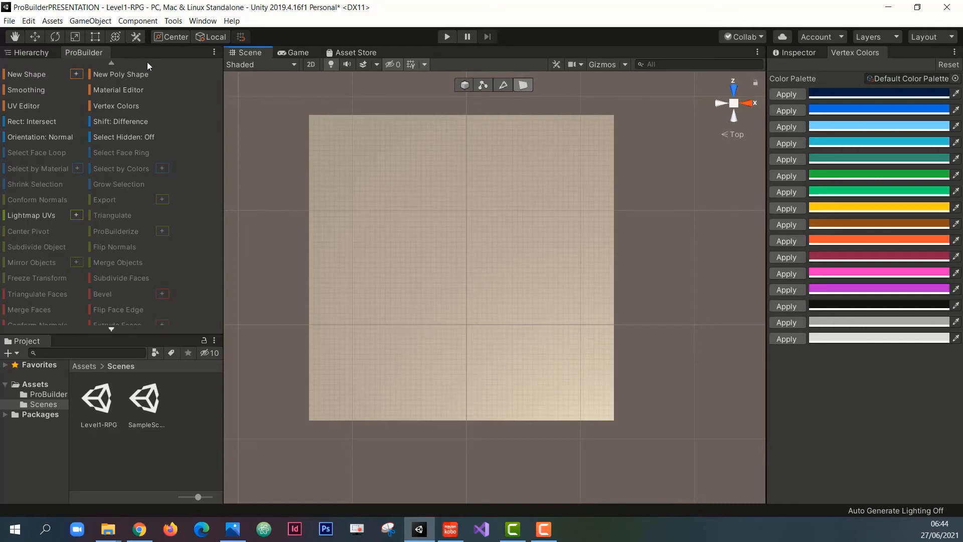
right_click(81, 53)
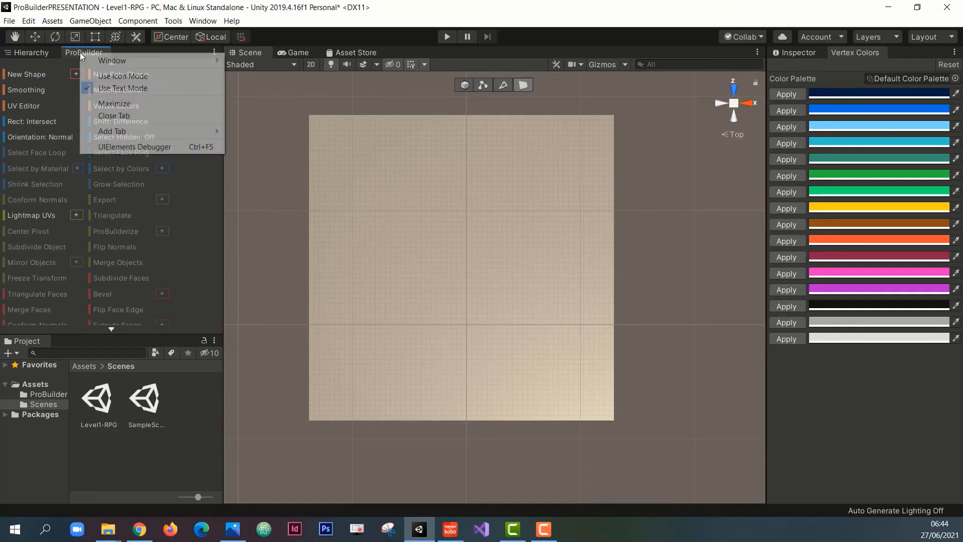
left_click(104, 76)
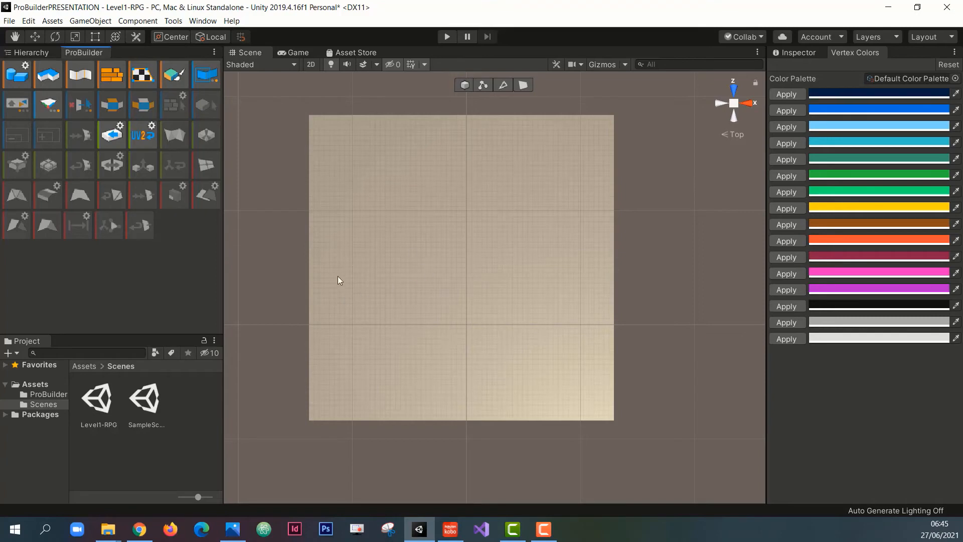
Start a new poly shape on the floor, tracing the small lower-left room and the large room's lower and right walls.
left_click(326, 311)
left_click(411, 385)
left_click(474, 382)
left_click(500, 343)
left_click(500, 285)
left_click(500, 263)
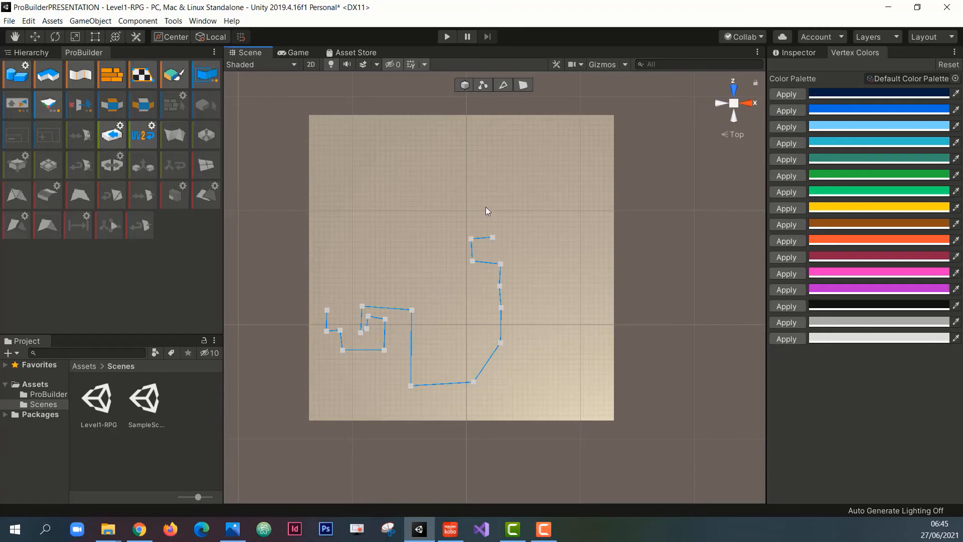
Continue the poly shape outline around the small upper room and along the right side of the top room.
left_click(443, 232)
left_click(460, 255)
left_click(426, 261)
left_click(422, 192)
left_click(501, 188)
left_click(497, 126)
left_click(407, 125)
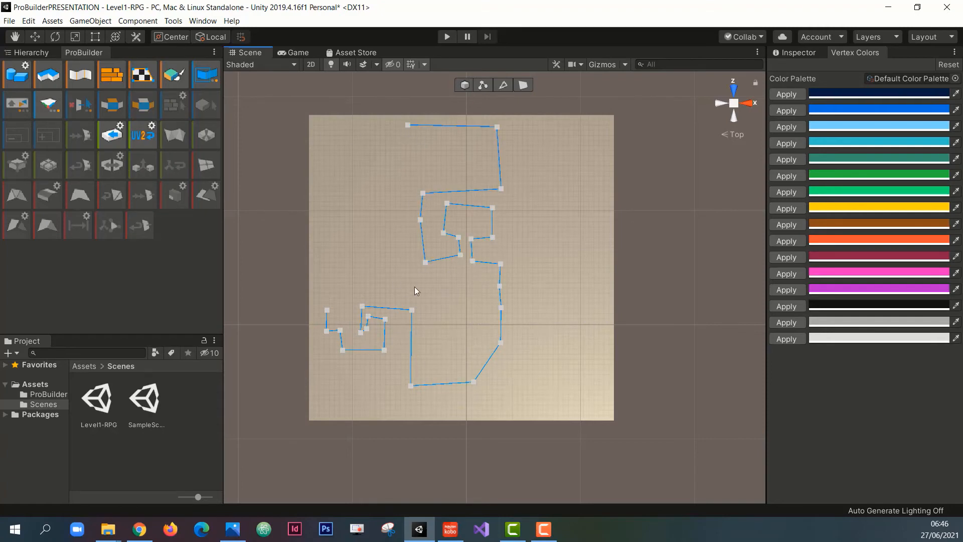
Trace the left corridor and the leftmost room, then close the poly shape outline at its starting point.
left_click(413, 296)
left_click(363, 294)
left_click(362, 253)
left_click(327, 257)
left_click(327, 310)
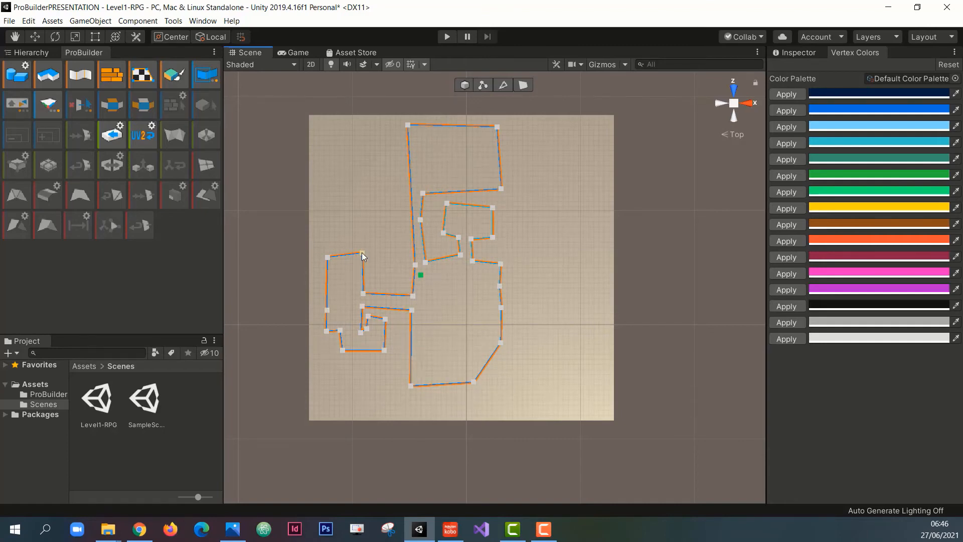
Try to reshape the left rooms and the large room's left wall by moving and deleting outline points.
left_click_drag(364, 265, 326, 266)
left_click_drag(340, 330, 322, 332)
left_click(328, 311)
key("BackSpace")
left_click_drag(326, 266, 320, 266)
left_click_drag(367, 329, 345, 330)
left_click_drag(369, 332, 363, 340)
left_click_drag(412, 310, 396, 309)
left_click_drag(411, 386, 396, 382)
Undo the point edits on the left rooms and the large room's left wall.
key("ctrl+z")
key("ctrl+z")
key("ctrl+z")
key("ctrl+z")
key("ctrl+z")
key("ctrl+z")
key("ctrl+z")
key("ctrl+y")
Push the leftmost room's outer wall outward and reshape the small upper room's walls and doorway by moving and deleting points.
left_click_drag(327, 310, 314, 283)
left_click_drag(340, 330, 345, 330)
left_click(421, 220)
key("BackSpace")
left_click_drag(461, 255, 444, 243)
left_click_drag(458, 237, 463, 243)
left_click_drag(493, 237, 493, 243)
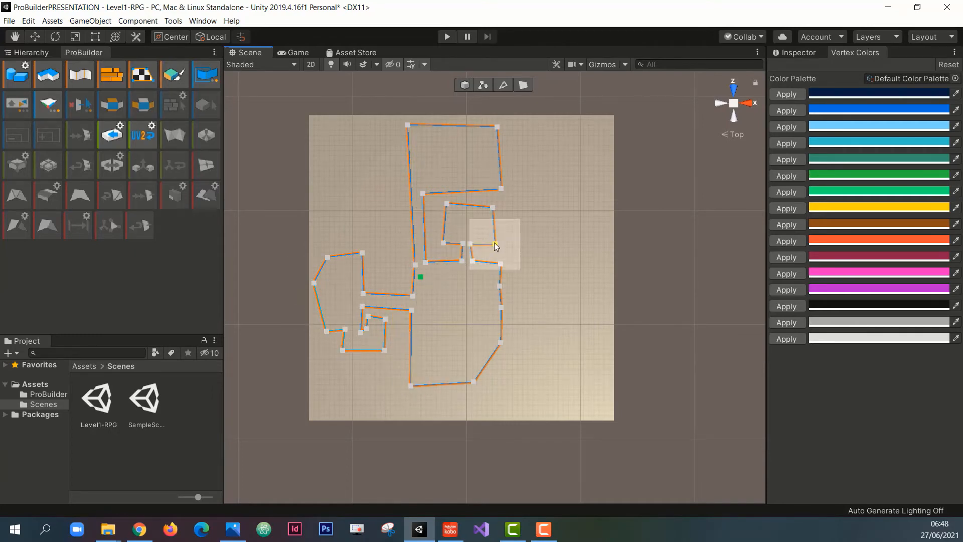
left_click_drag(493, 208, 480, 217)
Delete the surplus point on the large room's right wall and lower the walls of the top room and small upper room.
left_click(501, 307)
key("BackSpace")
left_click_drag(423, 193, 427, 220)
left_click_drag(449, 216, 452, 225)
left_click_drag(501, 189, 499, 203)
left_click_drag(407, 125, 413, 165)
left_click_drag(497, 126, 498, 151)
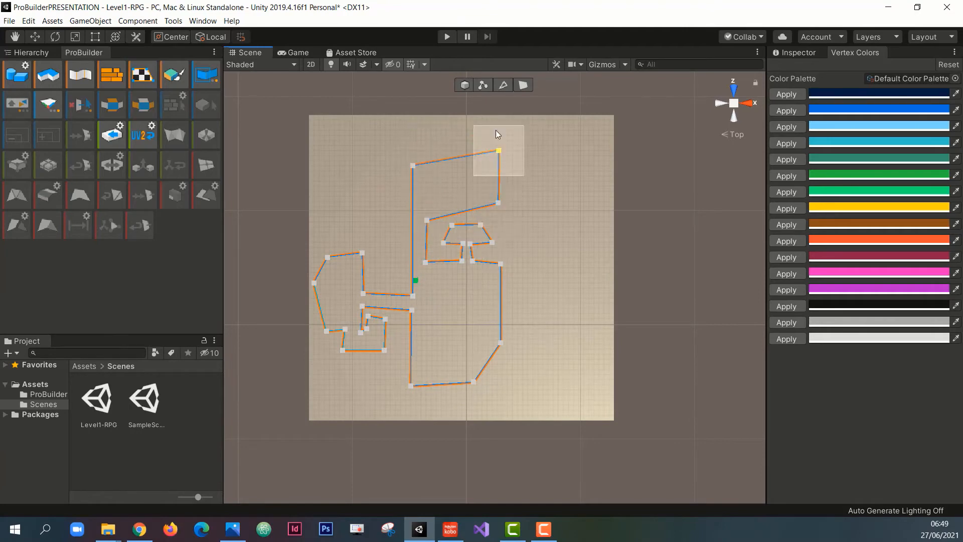
Lower the top room's upper corners and move the left corridor's upper corner toward the leftmost room.
left_click_drag(463, 243, 502, 260)
left_click_drag(413, 165, 410, 174)
left_click_drag(497, 165, 498, 172)
left_click_drag(413, 296, 393, 293)
left_click_drag(413, 163, 427, 166)
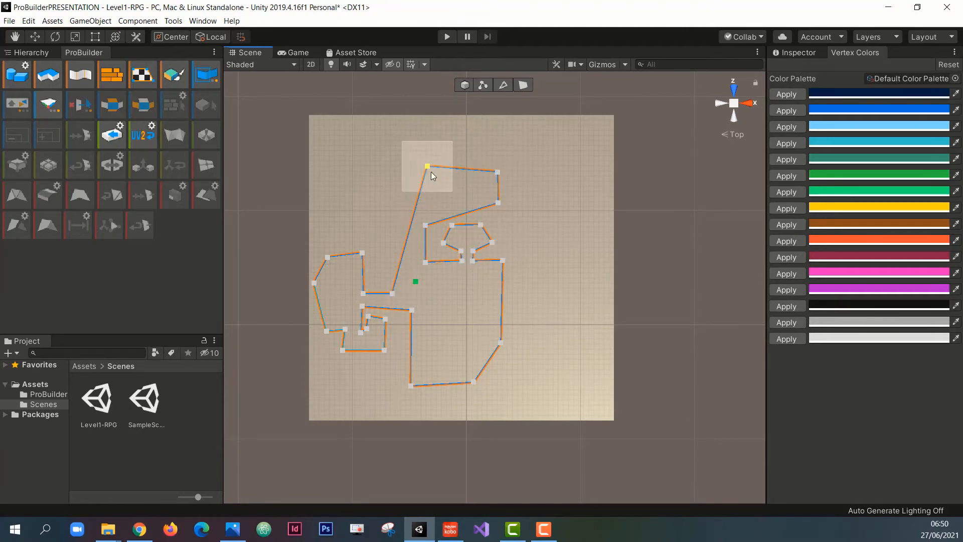
Level the top room's upper edge and adjust the corner points of the left corridor and the large room.
left_click_drag(412, 310, 393, 306)
left_click_drag(393, 293, 414, 249)
left_click_drag(427, 166, 415, 158)
left_click_drag(426, 263, 426, 246)
left_click_drag(498, 172, 498, 165)
left_click_drag(501, 343, 505, 345)
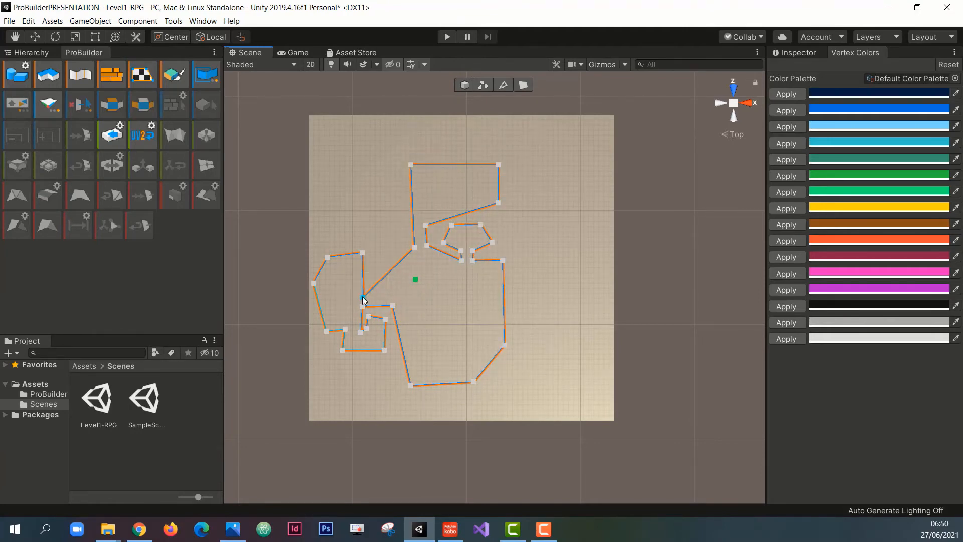
Shorten the corridor to the leftmost room by aligning its corners, and refine the corner points of the left rooms.
left_click_drag(415, 248, 383, 293)
left_click_drag(393, 305, 386, 307)
left_click_drag(368, 316, 367, 338)
left_click_drag(343, 350, 345, 353)
left_click_drag(314, 283, 317, 293)
left_click_drag(386, 307, 385, 306)
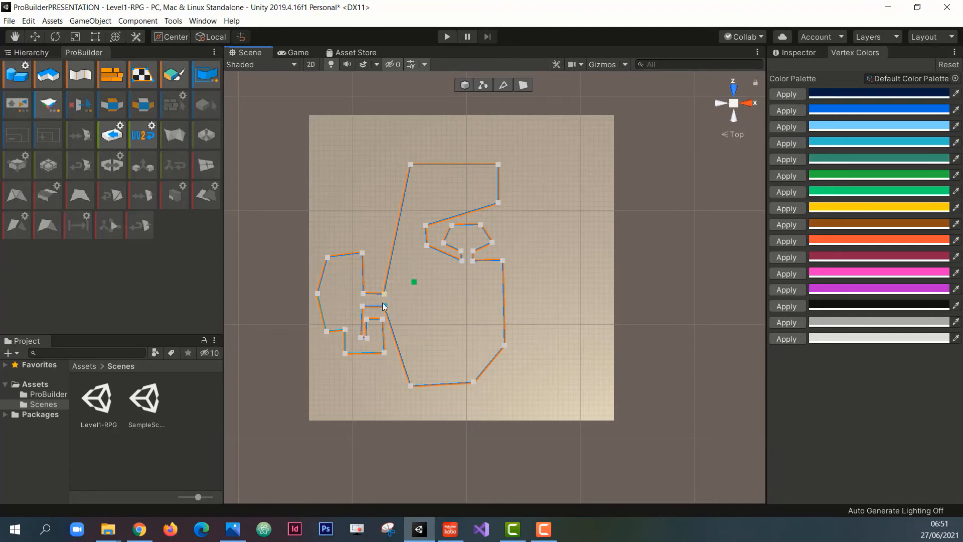
Square off the small upper room and its doorway, and move the adjoining wall corners to the left.
left_click_drag(426, 225, 410, 225)
left_click_drag(427, 246, 449, 246)
left_click_drag(461, 251, 462, 247)
left_click_drag(492, 243, 482, 247)
left_click_drag(473, 250, 472, 262)
left_click(327, 330)
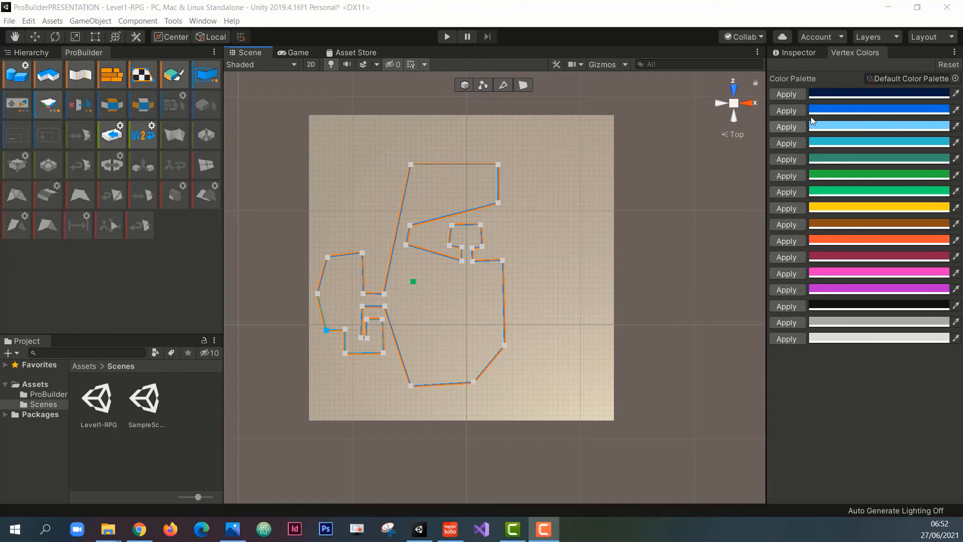
Set the poly shape's Extrusion to 5 and inspect the raised room layout in perspective.
left_click(803, 52)
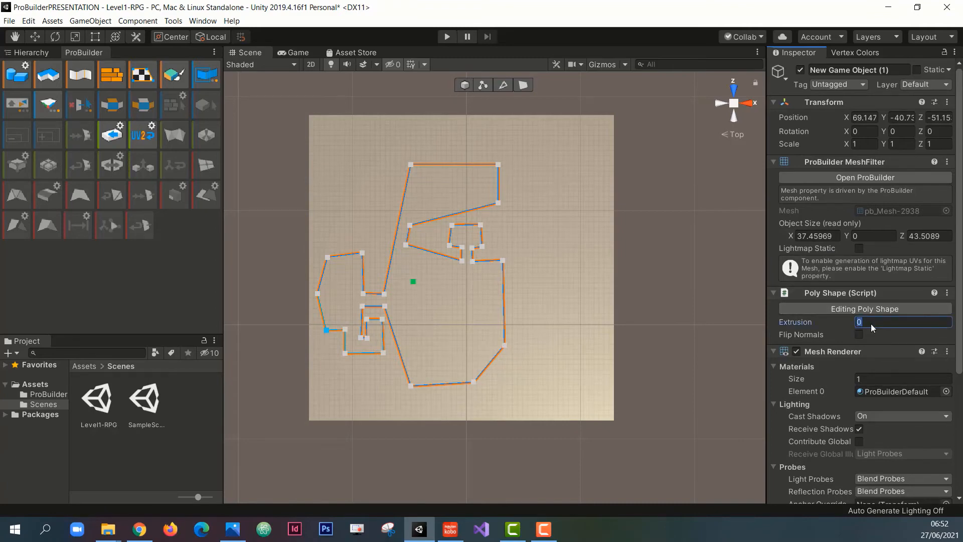
type("5")
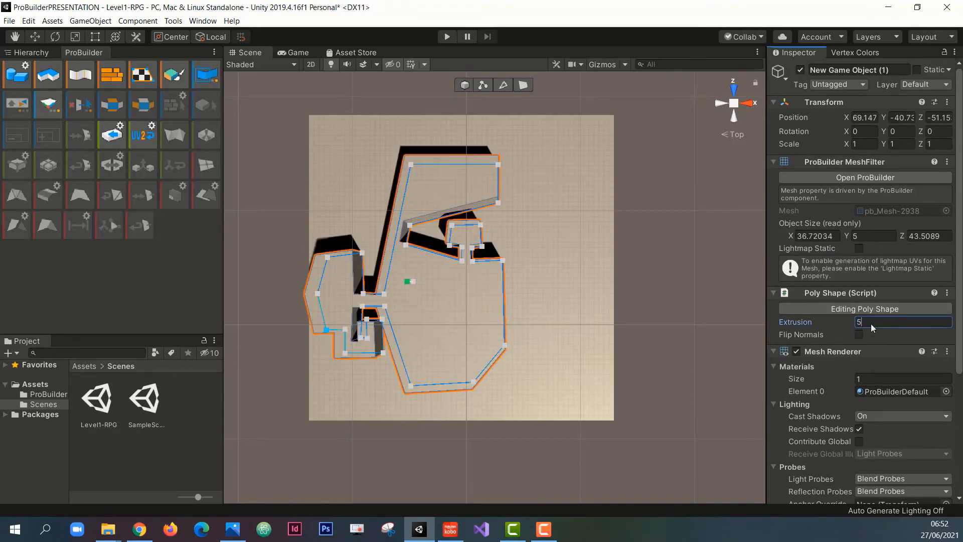
mouse_move(531, 342)
left_mouse_down("alt")
mouse_move(538, 348)
mouse_move(492, 282)
mouse_move(496, 305)
mouse_move(457, 335)
mouse_move(472, 434)
mouse_move(517, 251)
mouse_move(516, 261)
mouse_move(504, 199)
mouse_move(480, 290)
mouse_move(521, 354)
left_mouse_up("alt")
right_click_drag(522, 354, 505, 422)
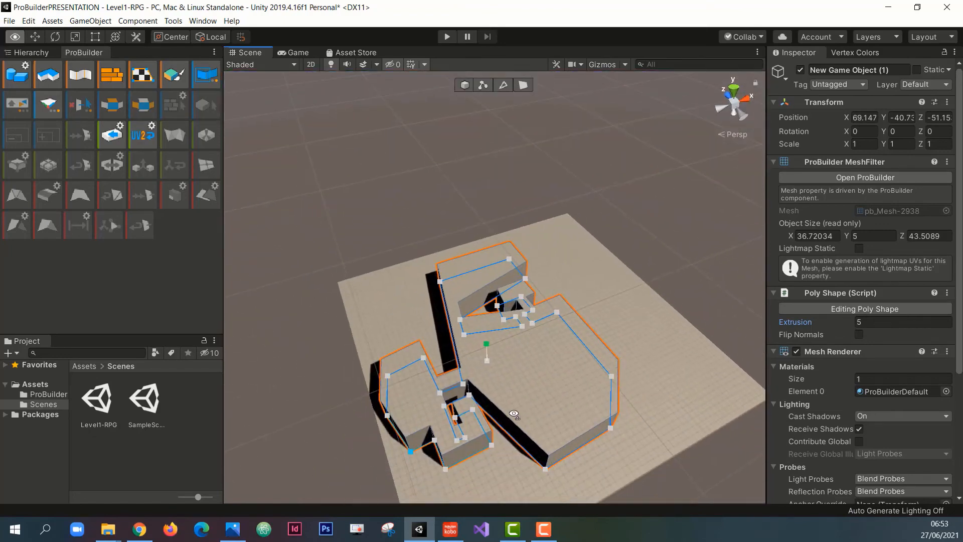
scroll(505, 422, "up", 1)
left_click_drag(504, 422, 528, 233, "alt")
scroll(485, 285, "up", 1)
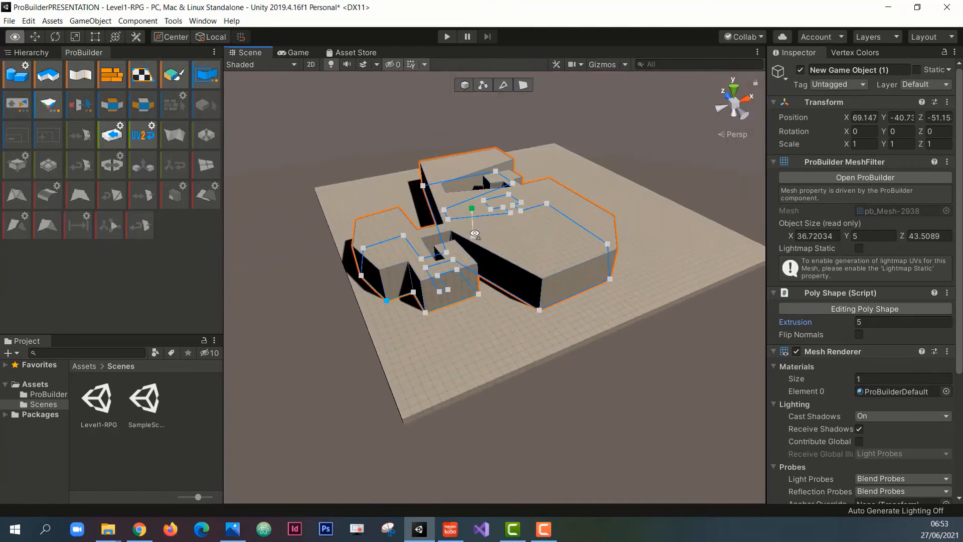
scroll(521, 241, "down", 2)
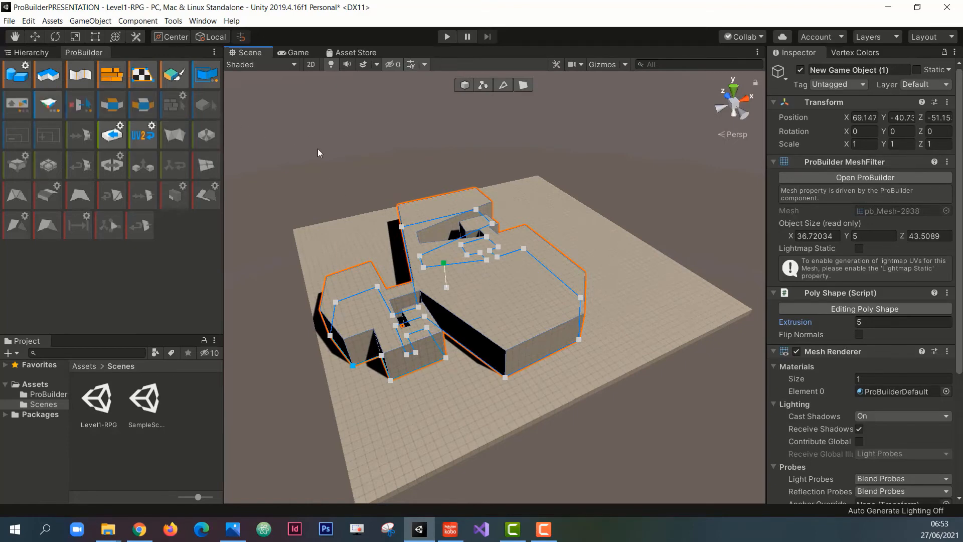
Display the ProBuilder tools as text labels instead of icons.
scroll(317, 153, "up", 1)
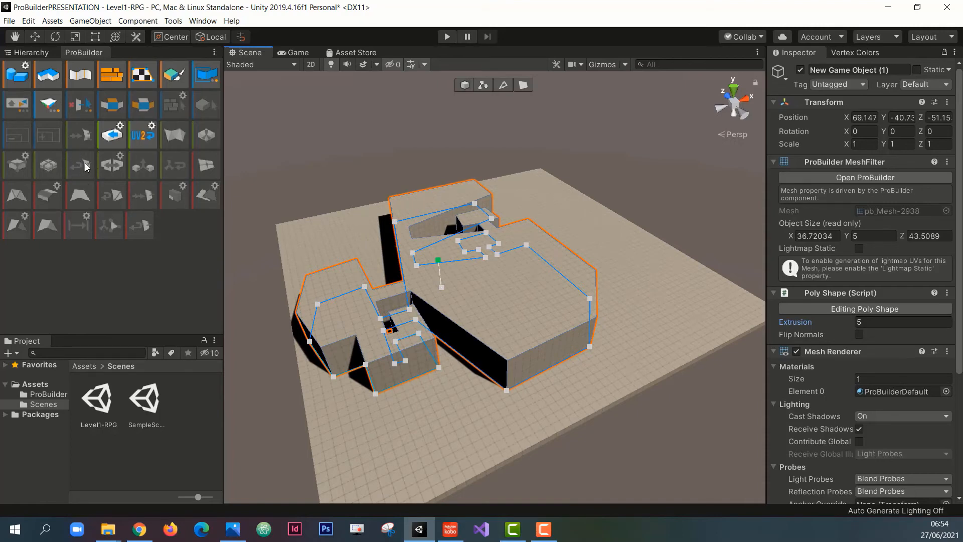
right_click(90, 49)
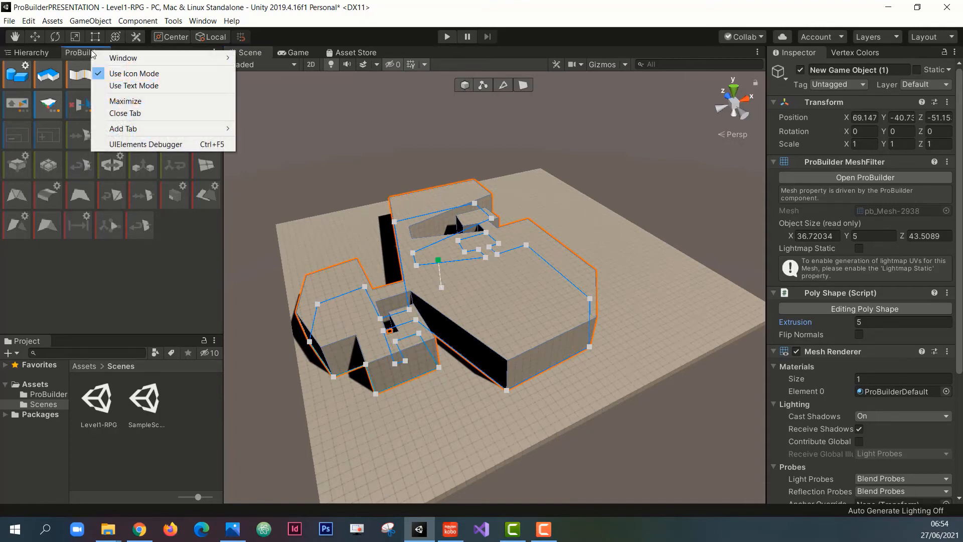
left_click(102, 85)
scroll(54, 265, "down", 2)
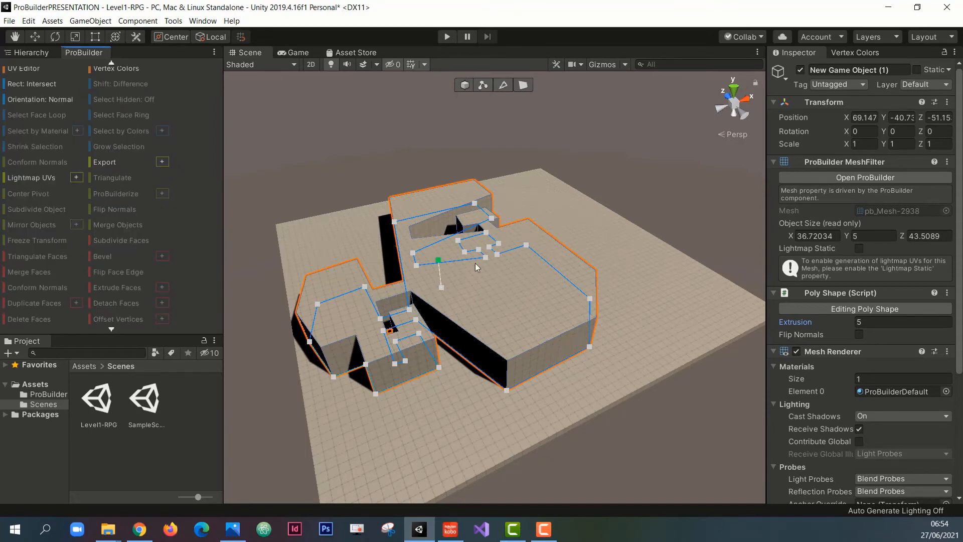
Enable Flip Normals on the poly shape so the room interiors are rendered, and view the layout closer.
left_click(859, 334)
scroll(432, 315, "up", 2)
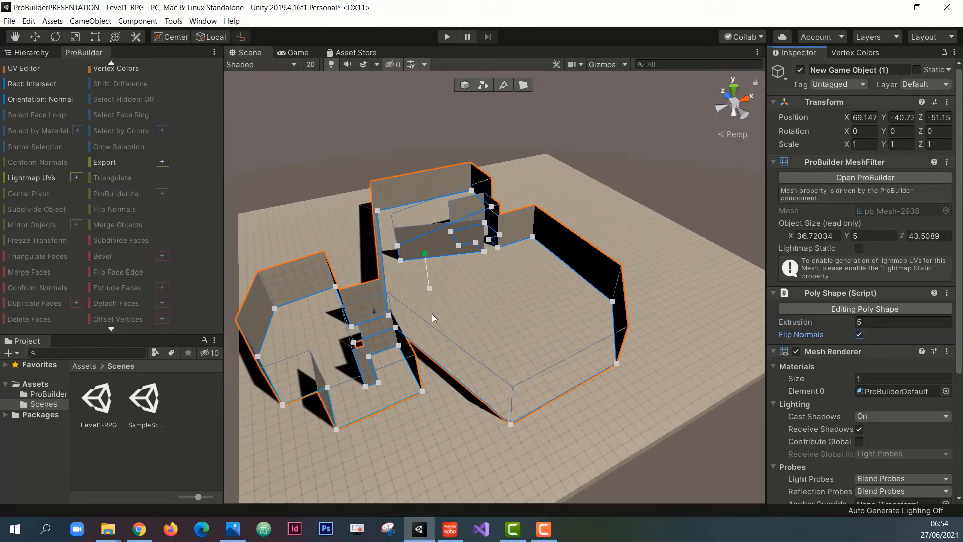
scroll(416, 320, "up", 1)
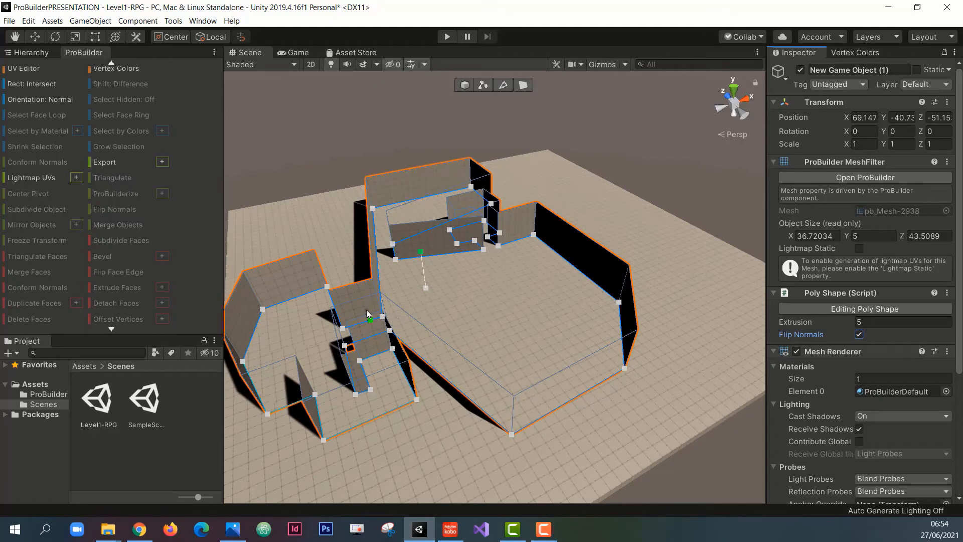
Search the Asset Store for "textures materials" and limit the results to free assets.
left_click(354, 54)
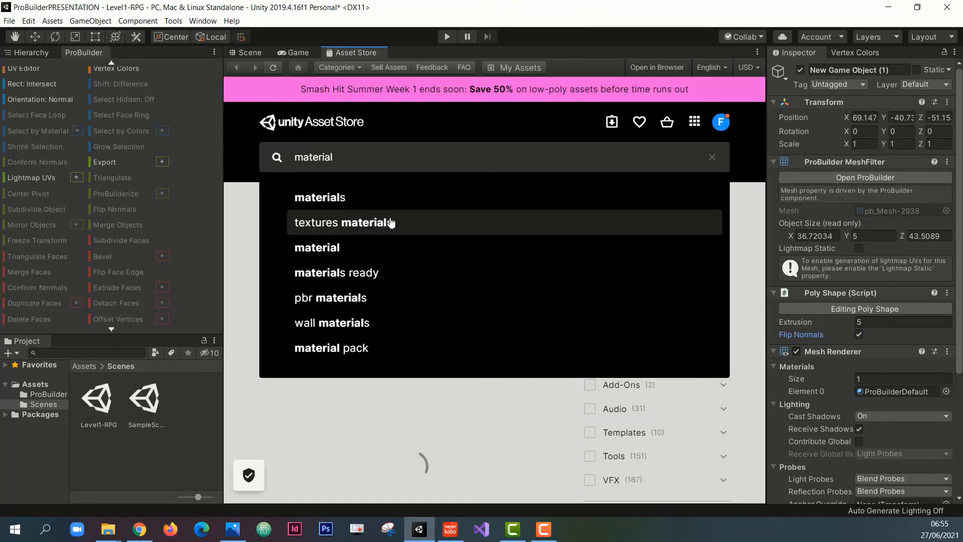
left_click(391, 221)
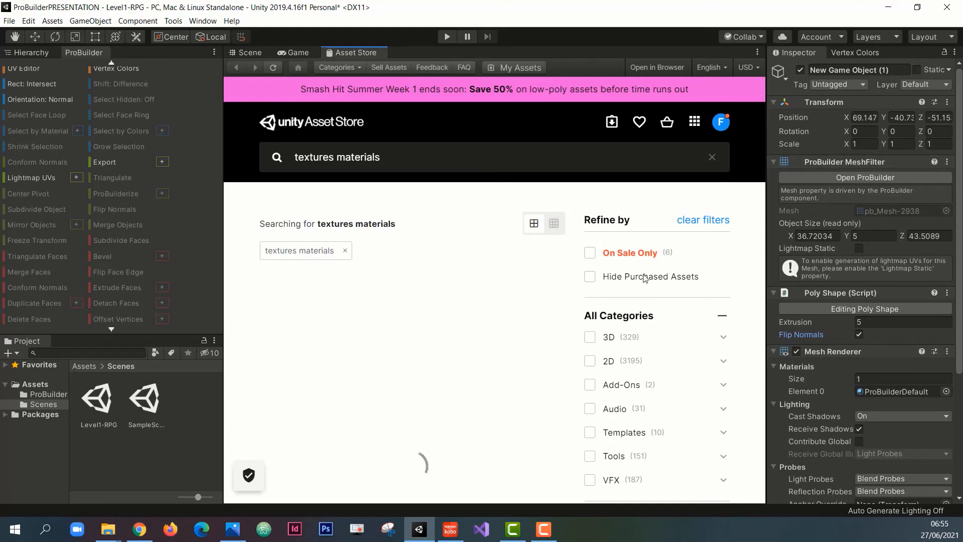
scroll(592, 321, "down", 4)
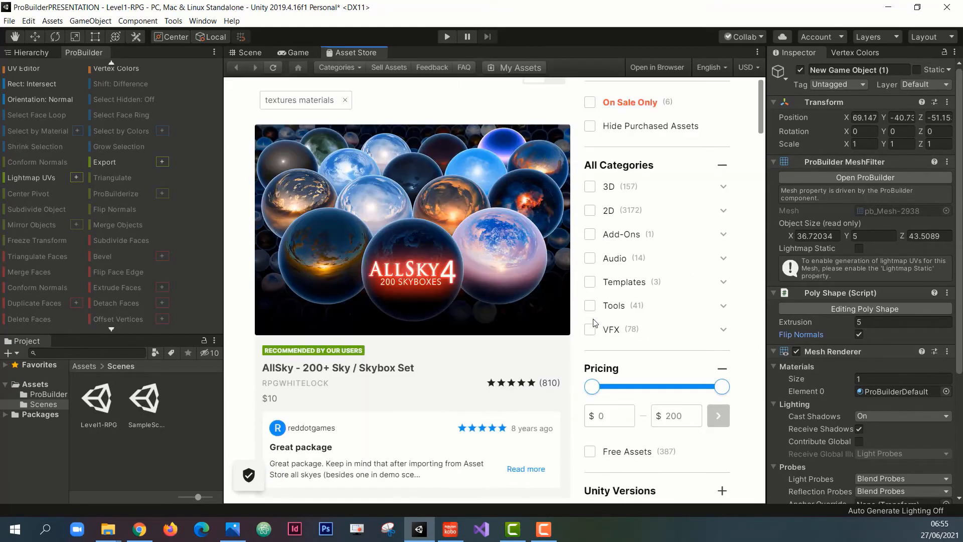
left_click(590, 401)
scroll(522, 271, "down", 10)
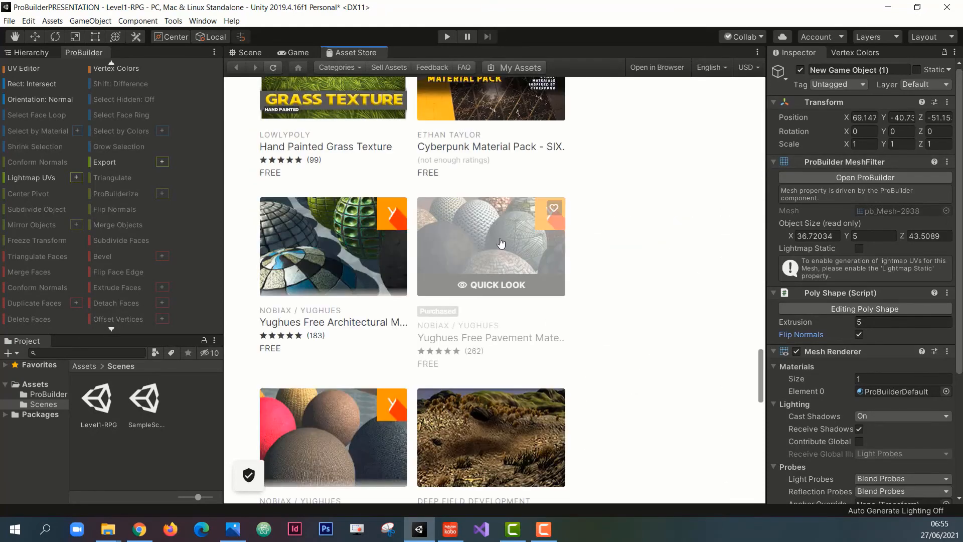
Import the complete Yughues Free Pavement Materials package into the project.
left_click(501, 243)
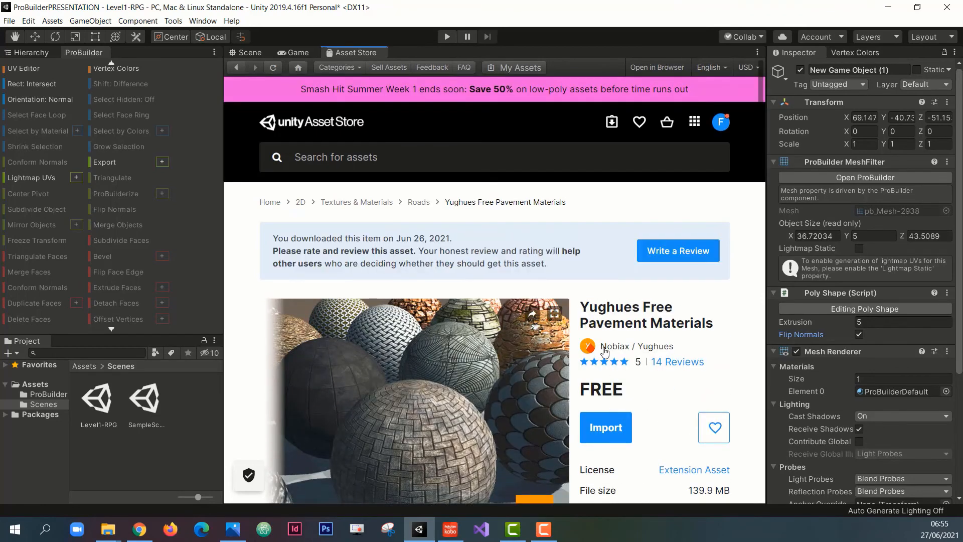
left_click(605, 377)
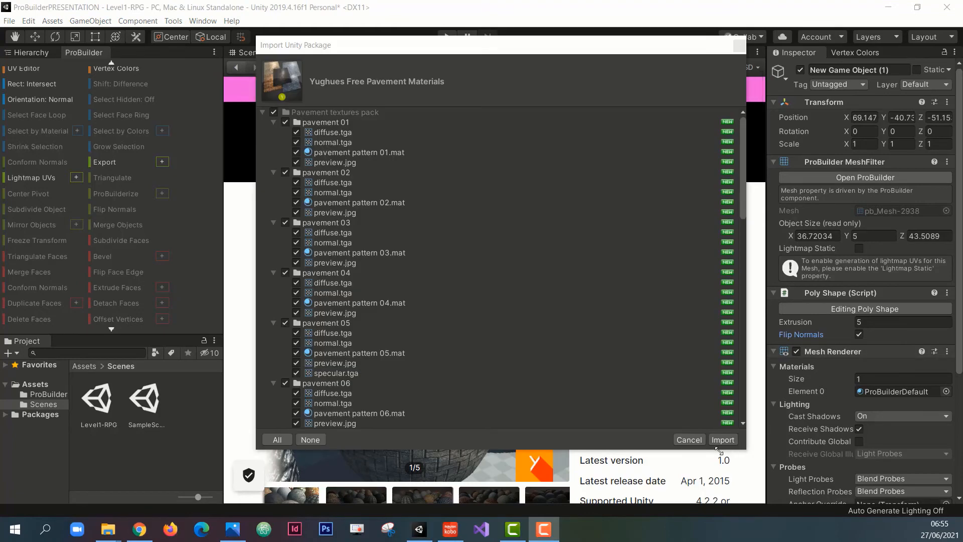
left_click(724, 442)
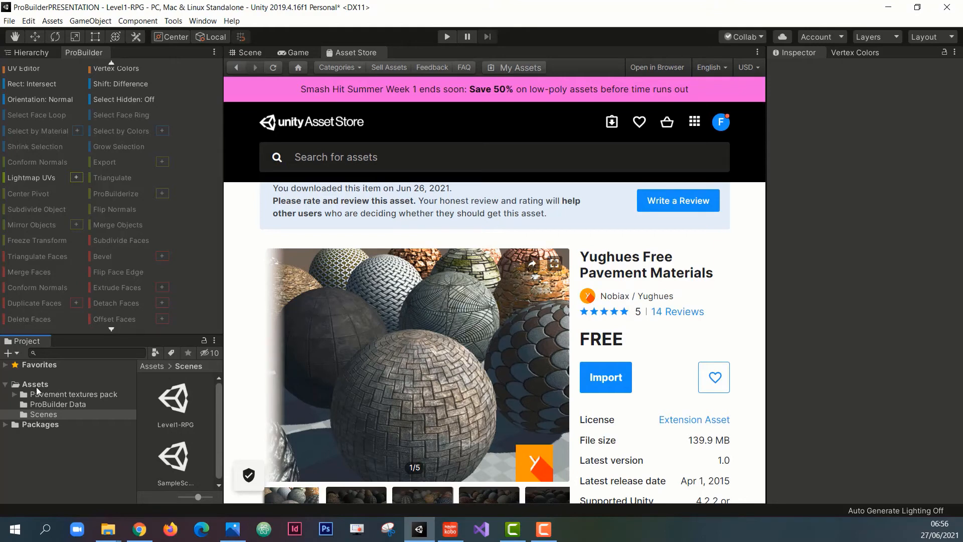
Create a folder named AssetsStore in Assets and move the Pavement textures pack folder into it.
left_click(35, 384)
right_click(35, 383)
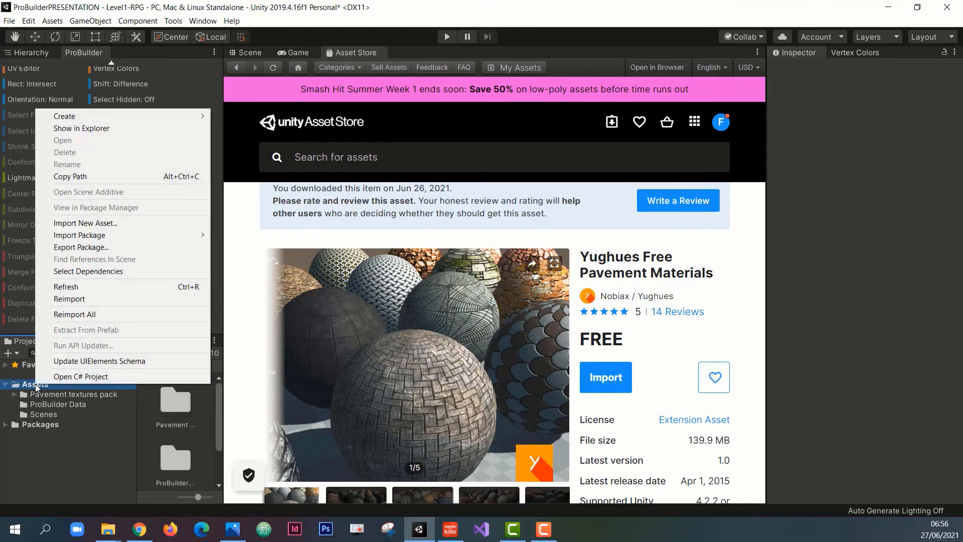
mouse_move(125, 116)
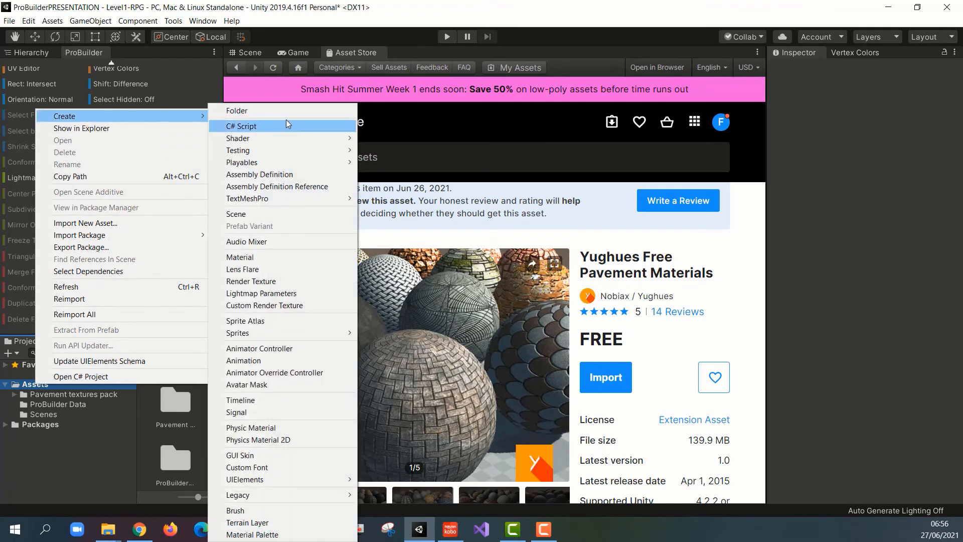
left_click(285, 111)
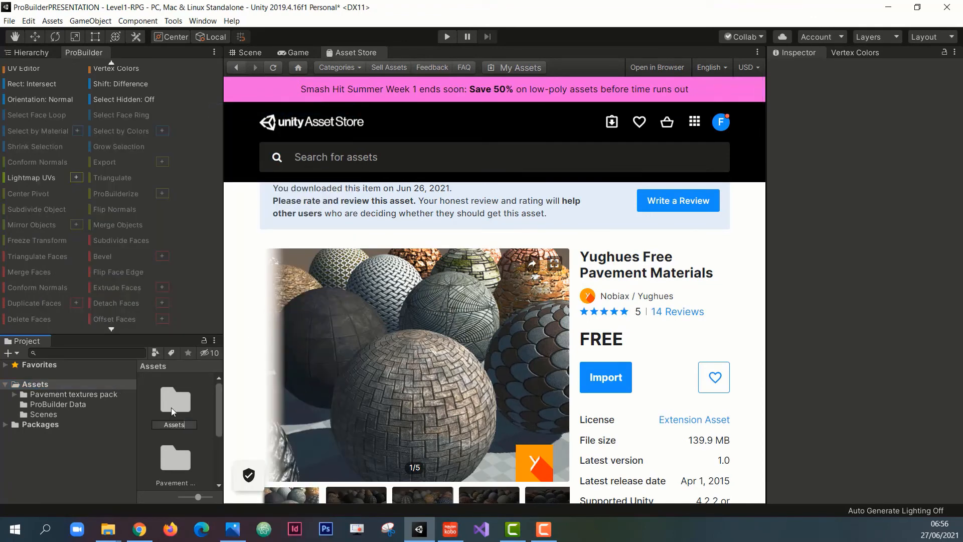
type("AssetsStore")
key("Return")
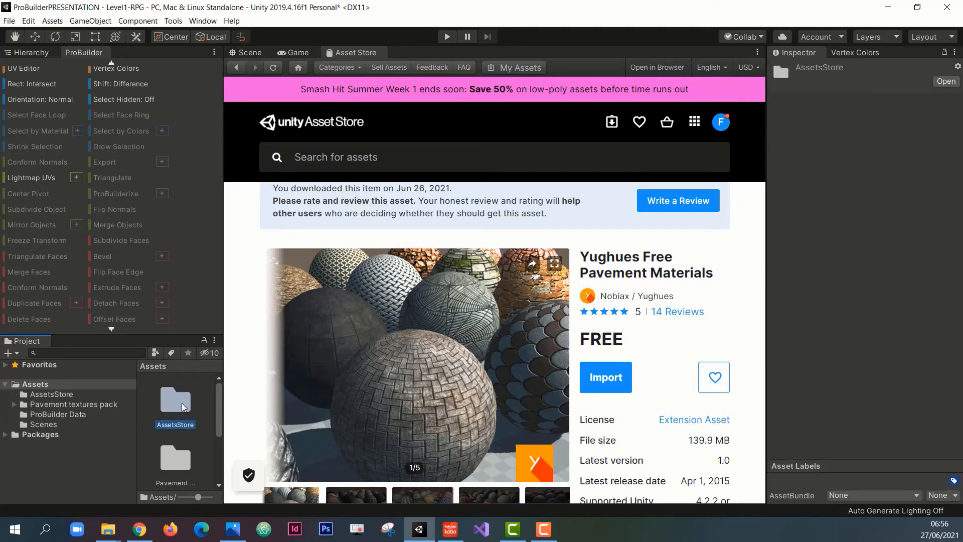
left_click_drag(50, 405, 53, 394)
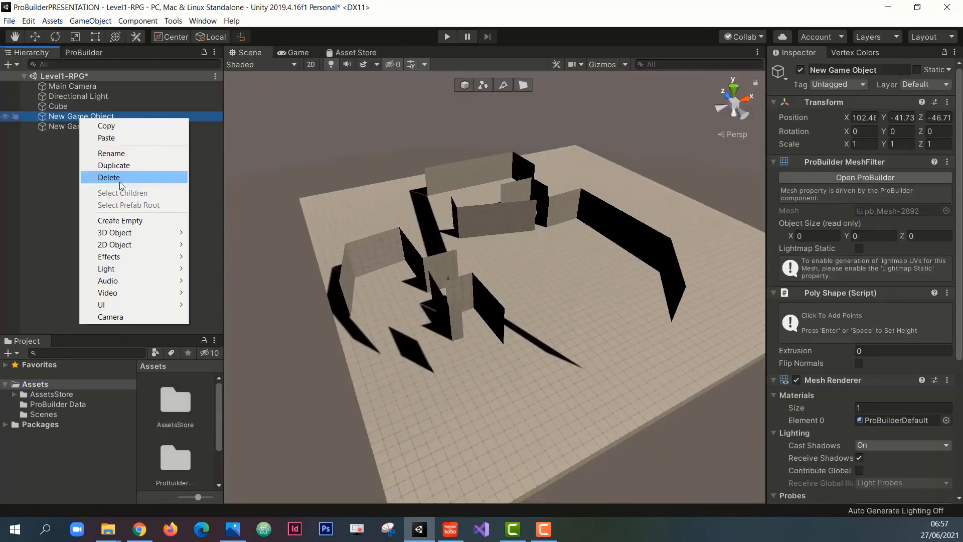
Delete the empty New Game Object and the Cube ground slab from the Level1-RPG scene.
left_click(120, 180)
left_click(50, 107)
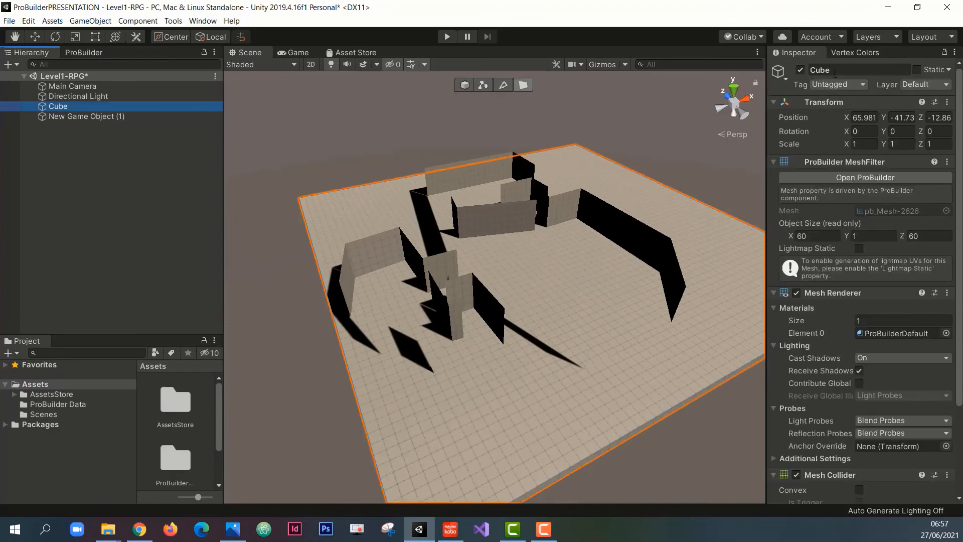
left_click(800, 70)
left_click(800, 69)
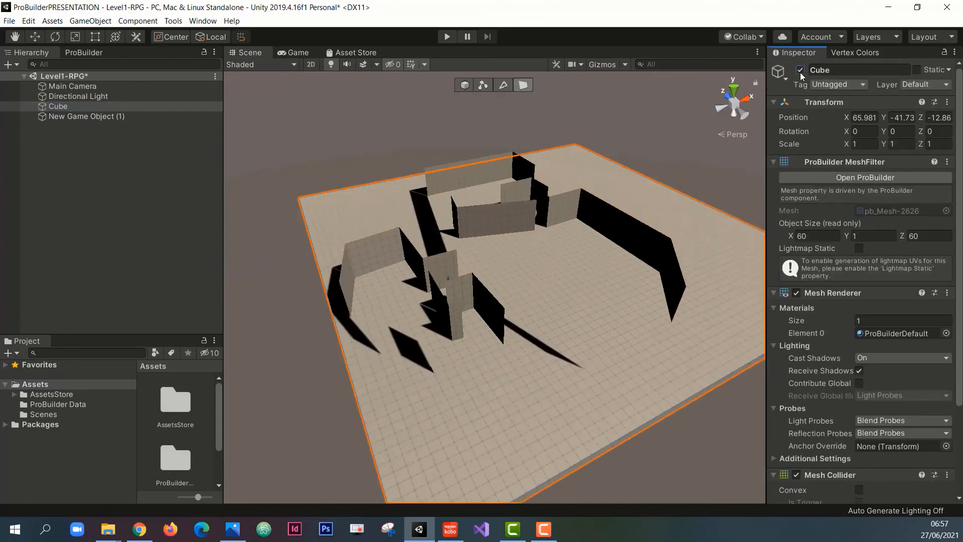
left_click(800, 71)
left_click(800, 71)
right_click(67, 107)
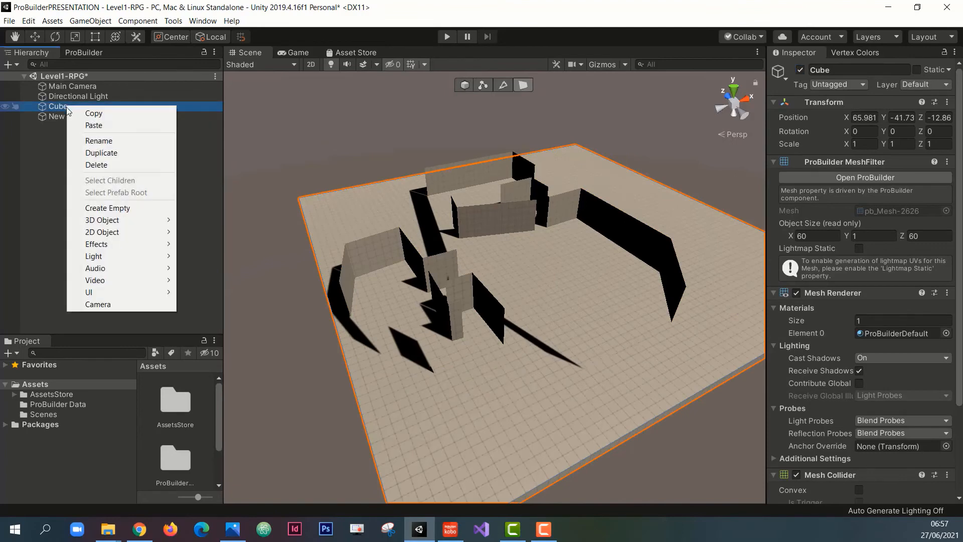
left_click(91, 165)
scroll(527, 339, "up", 2)
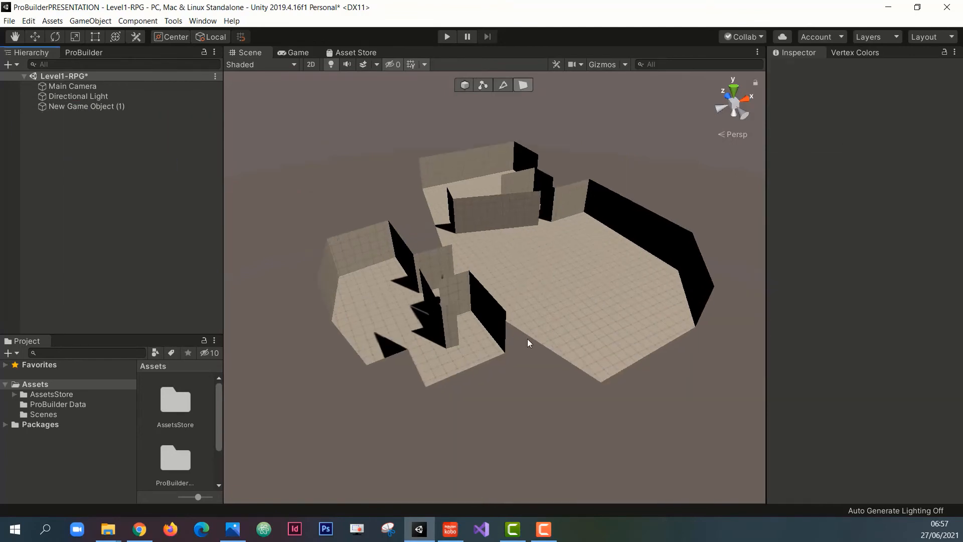
Open ProBuilder's Material Editor, set it beside the level, and select all faces of the room shape.
left_click(77, 105)
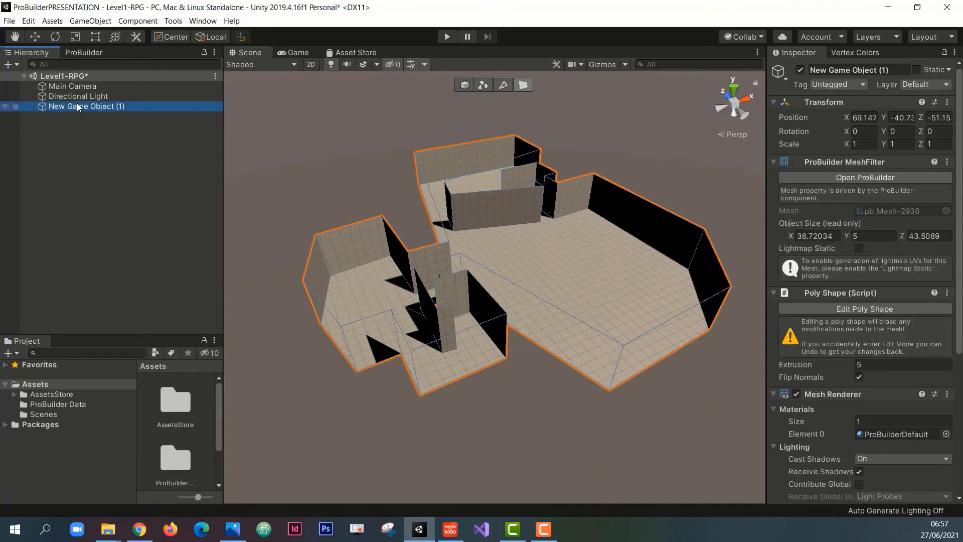
left_click(83, 51)
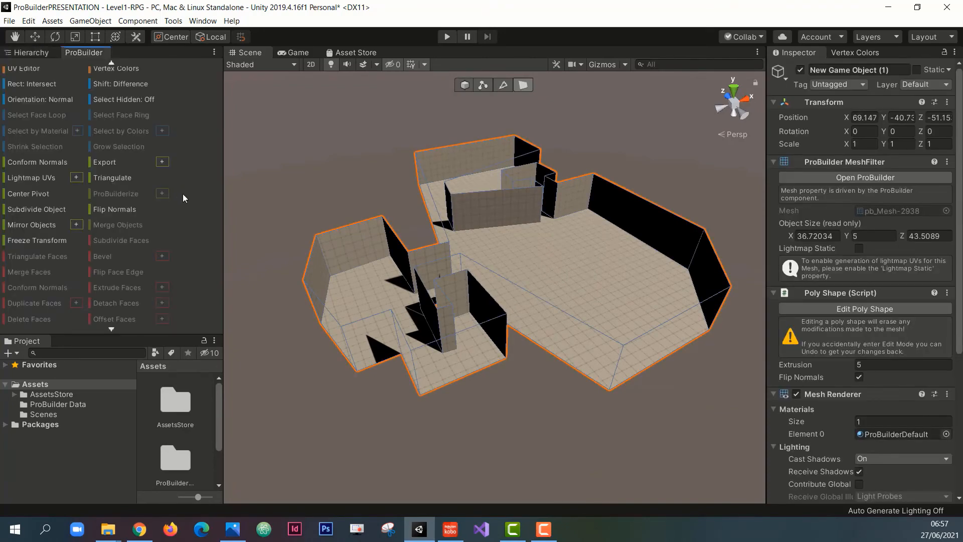
left_click(630, 237)
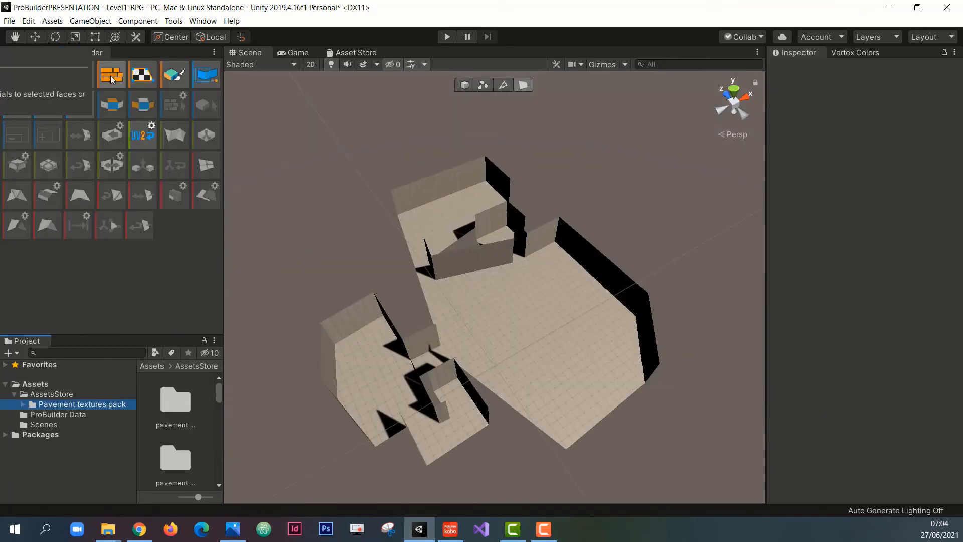
left_click(111, 77)
left_click_drag(225, 110, 320, 90)
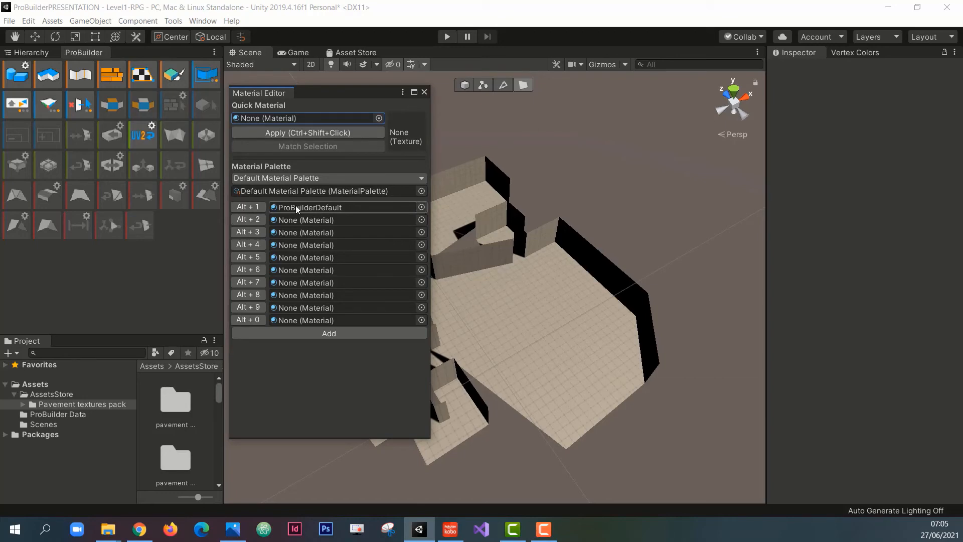
left_click_drag(308, 92, 155, 97)
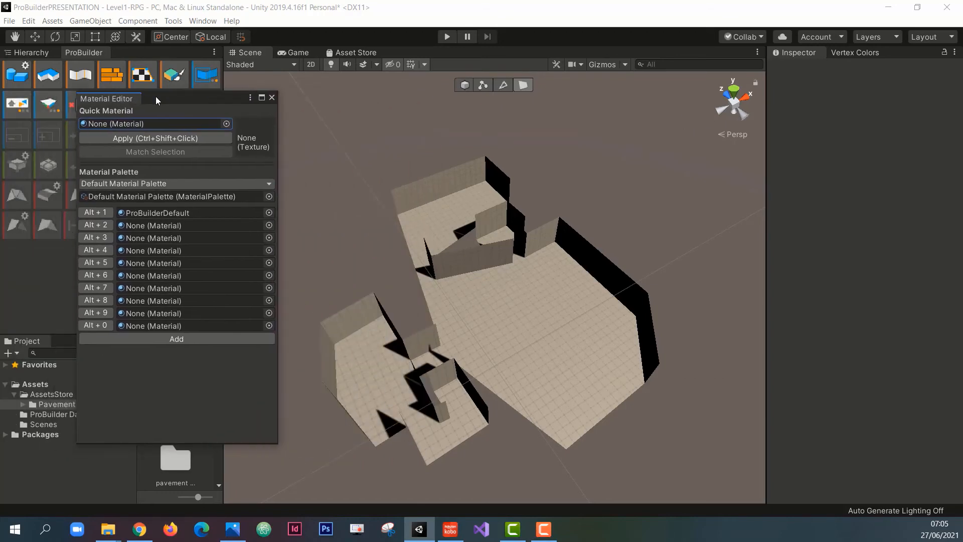
left_click_drag(298, 158, 675, 501)
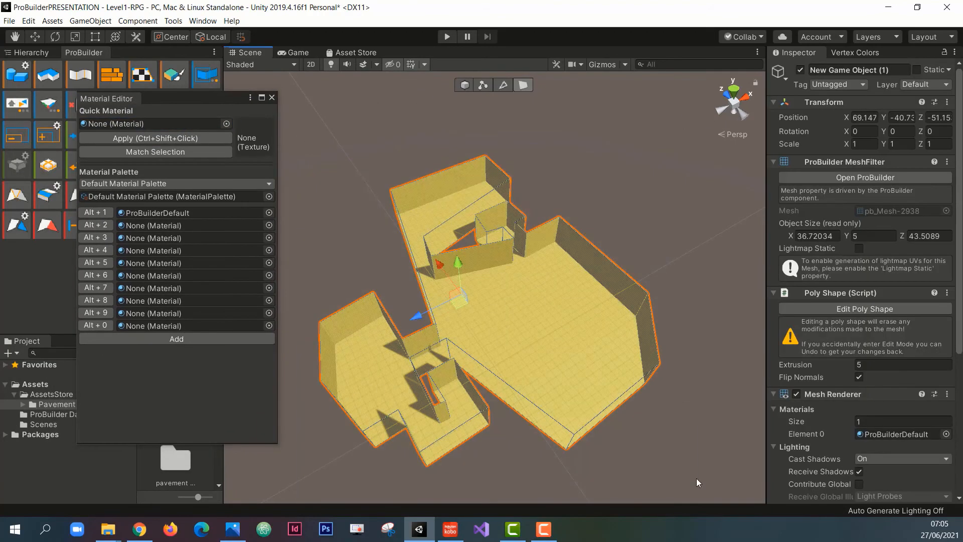
Assign pavement pattern 15 to the first material palette slot and apply it to the selected faces.
left_click(269, 214)
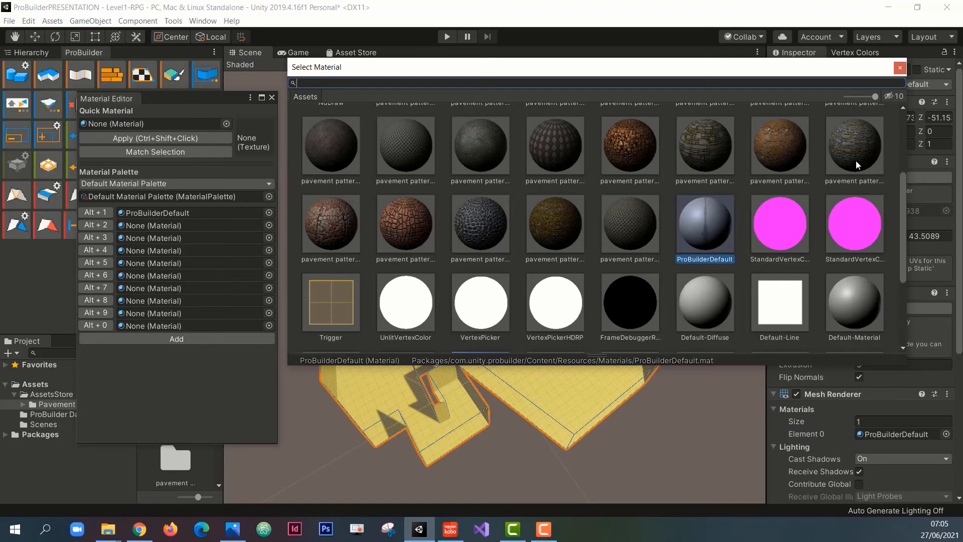
double_click(781, 151)
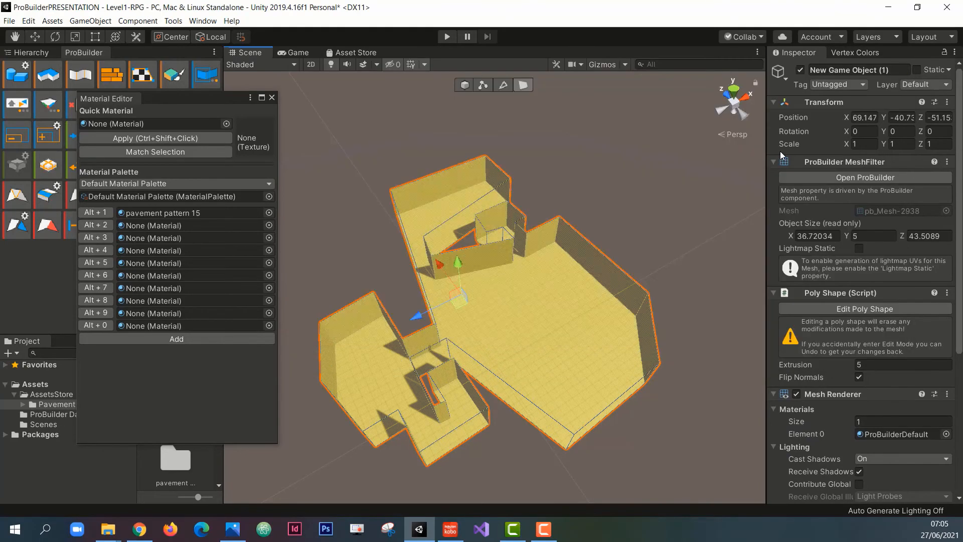
left_click(98, 212)
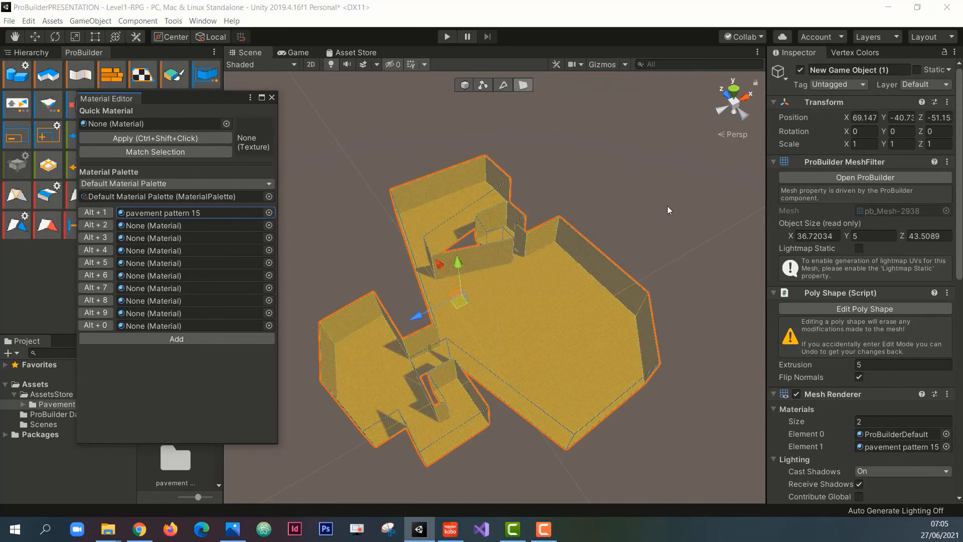
Examine the pavement texture on the floor up close and review the tiling settings of pavement pattern 15.
scroll(550, 336, "up", 10)
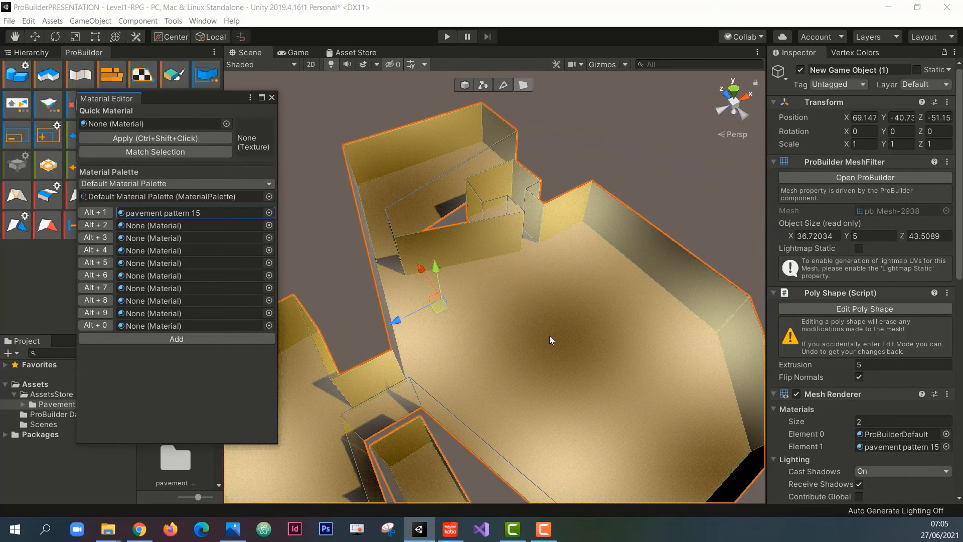
scroll(549, 336, "up", 5)
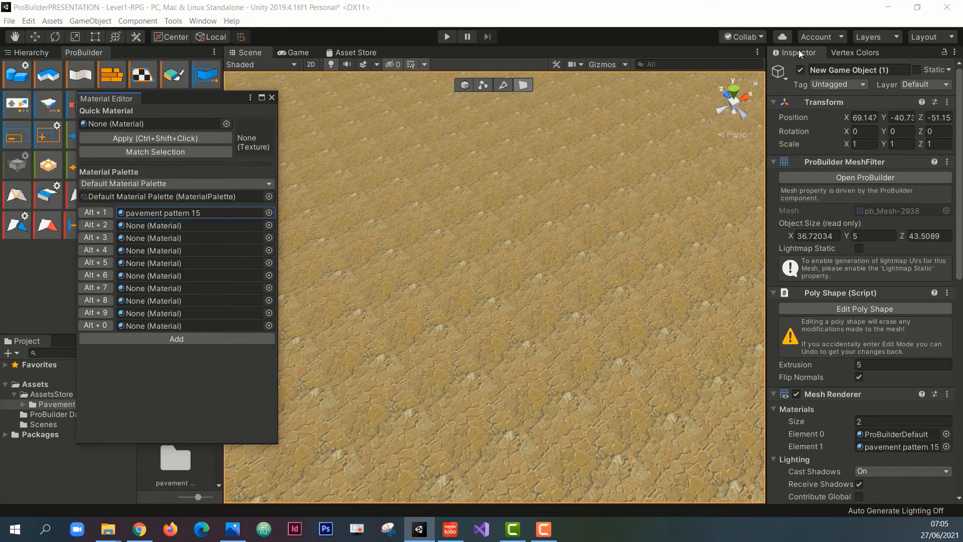
scroll(898, 334, "down", 10)
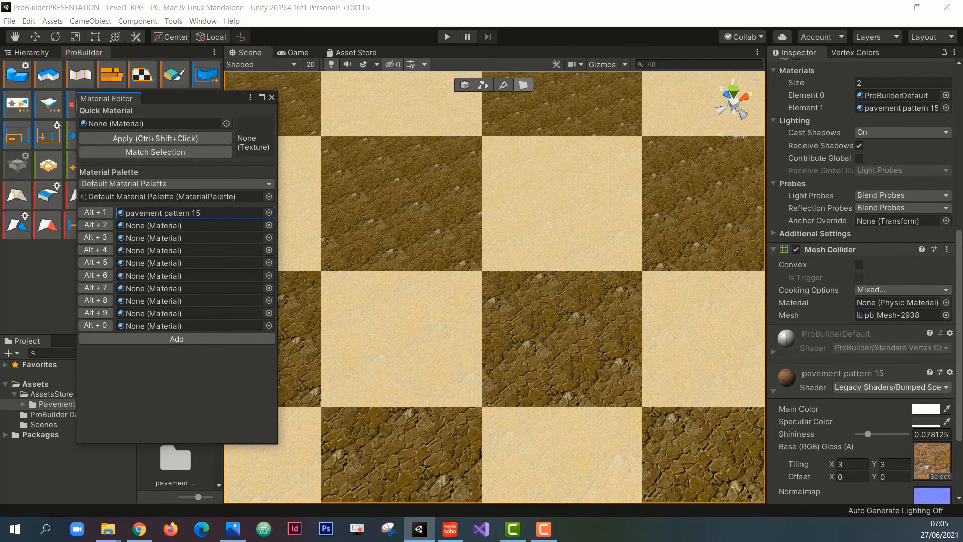
scroll(836, 404, "down", 3)
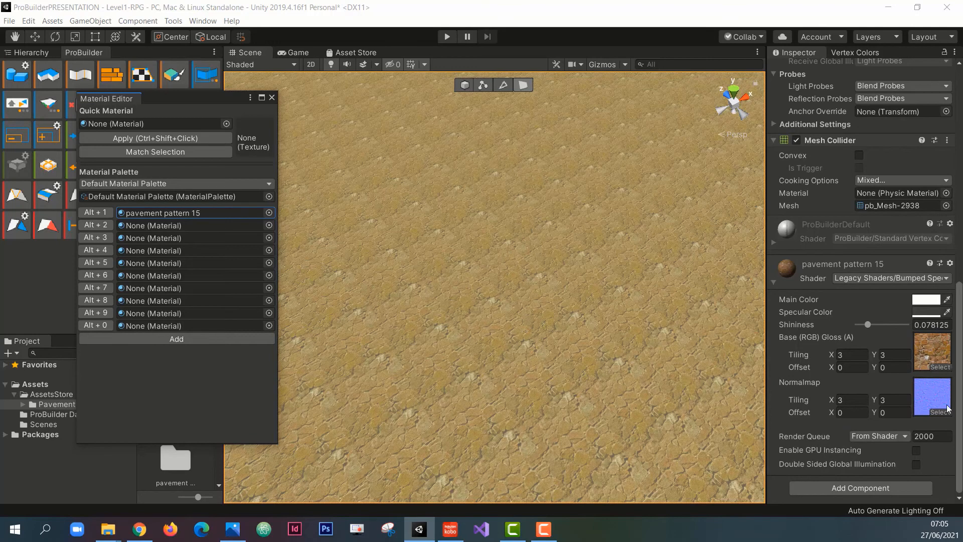
scroll(508, 304, "down", 5)
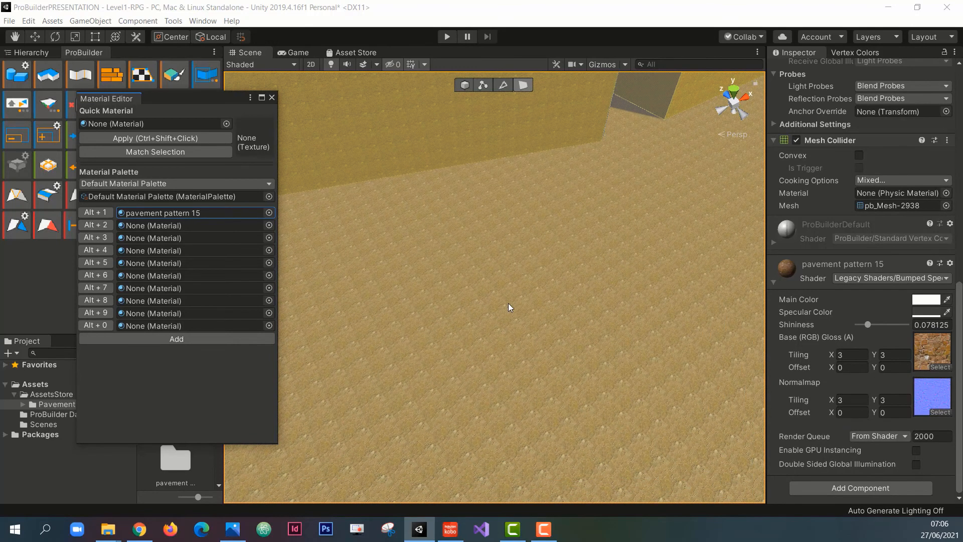
Set the base texture tiling of pavement pattern 15 to 0.3 on X and Y, trying 0.2 first.
left_click(849, 354)
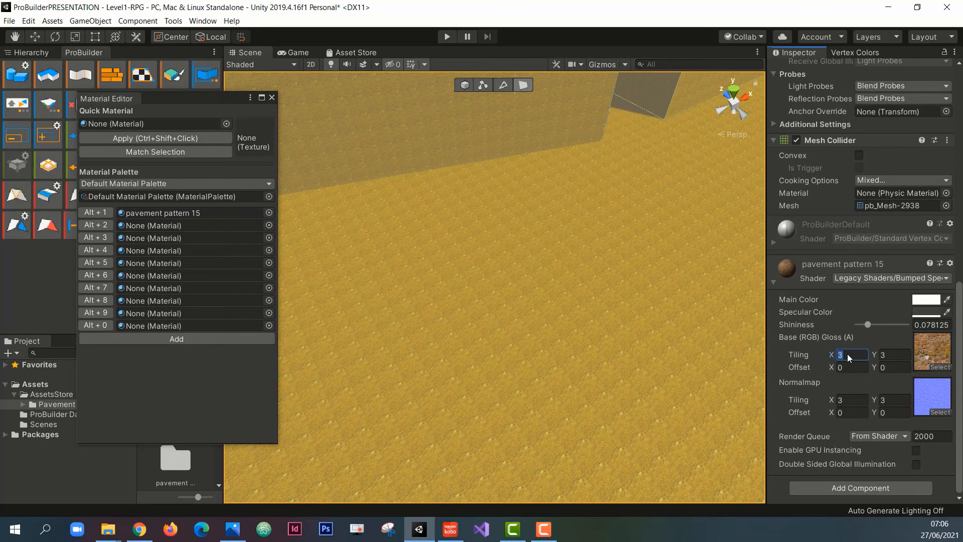
type("0.")
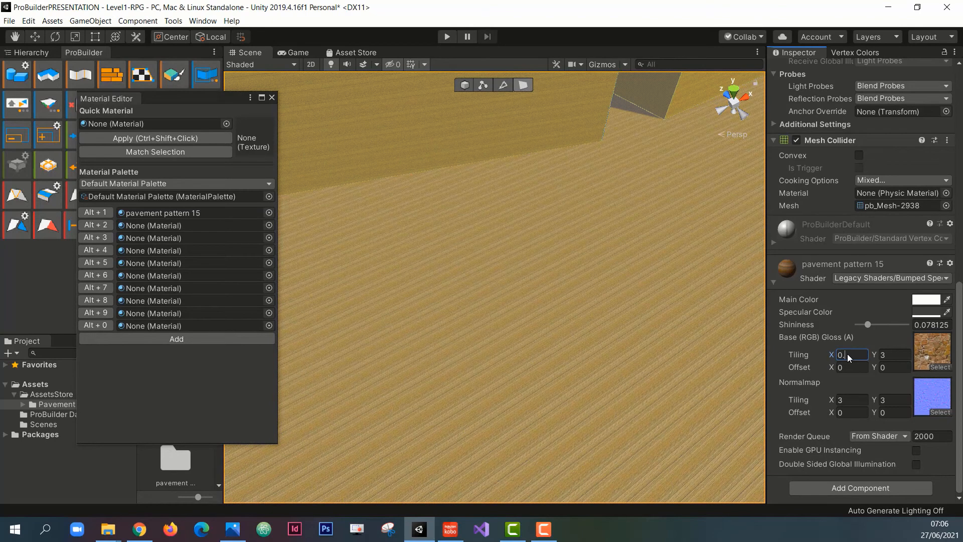
type("2")
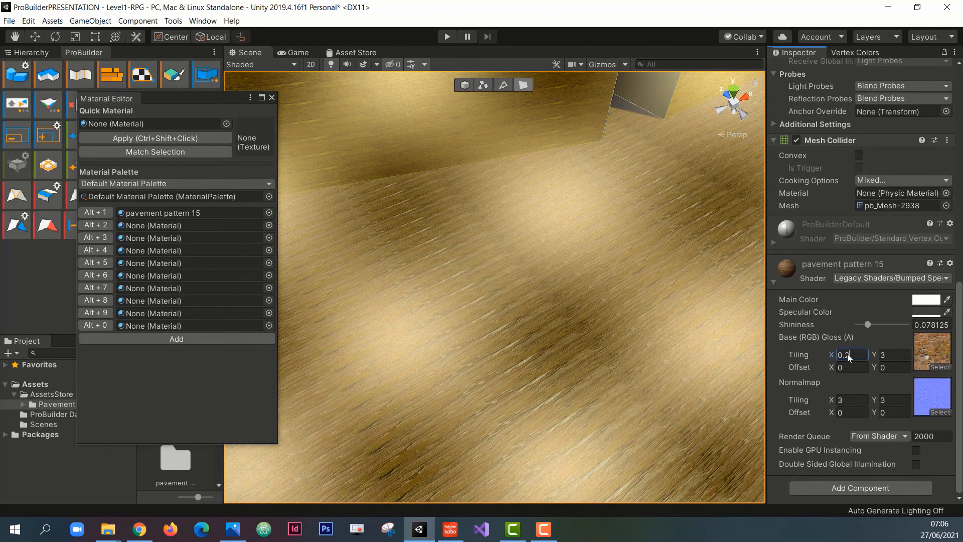
left_click(901, 356)
type("0.2")
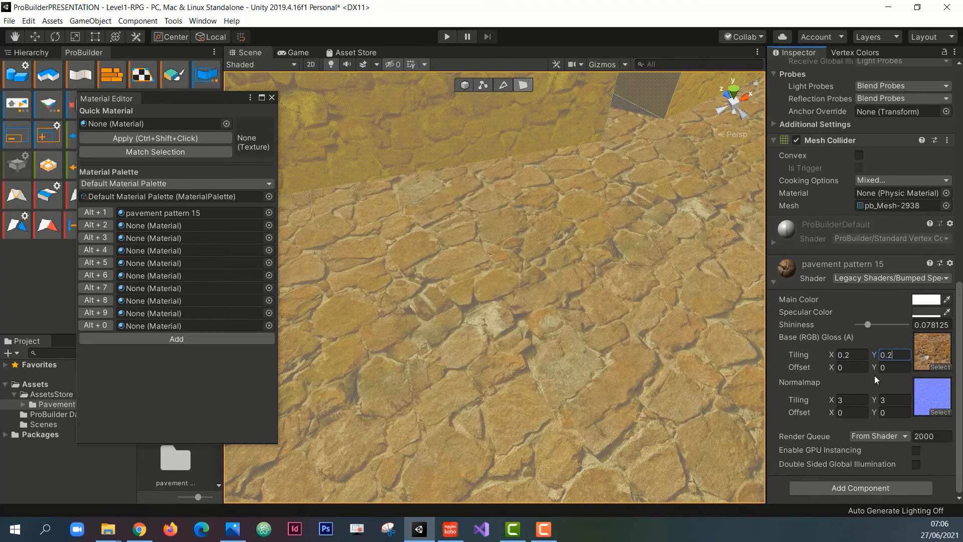
key("BackSpace")
type("3")
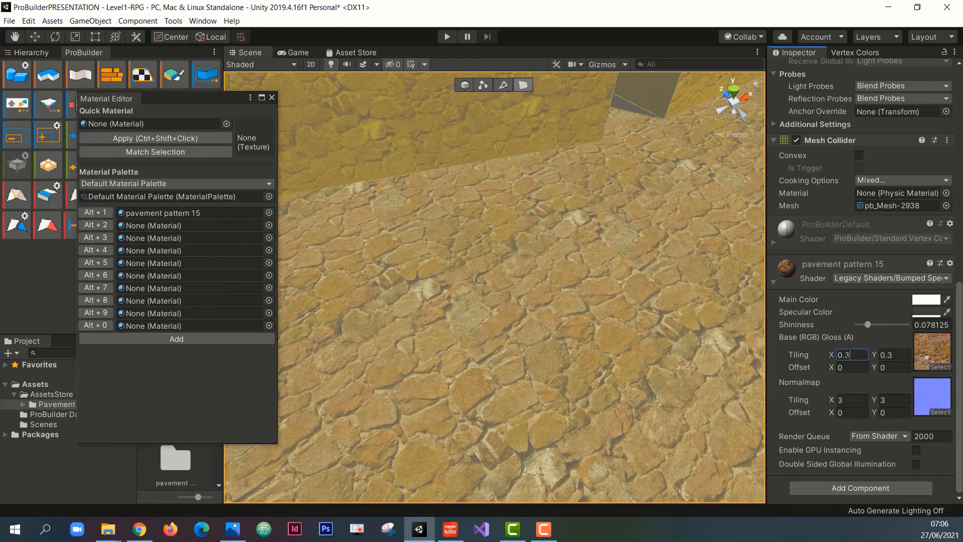
left_click(834, 355)
Set the normal map tiling of pavement pattern 15 to 0.3 on both X and Y.
left_click(846, 399)
type("0.3")
left_click(882, 400)
type("0.3")
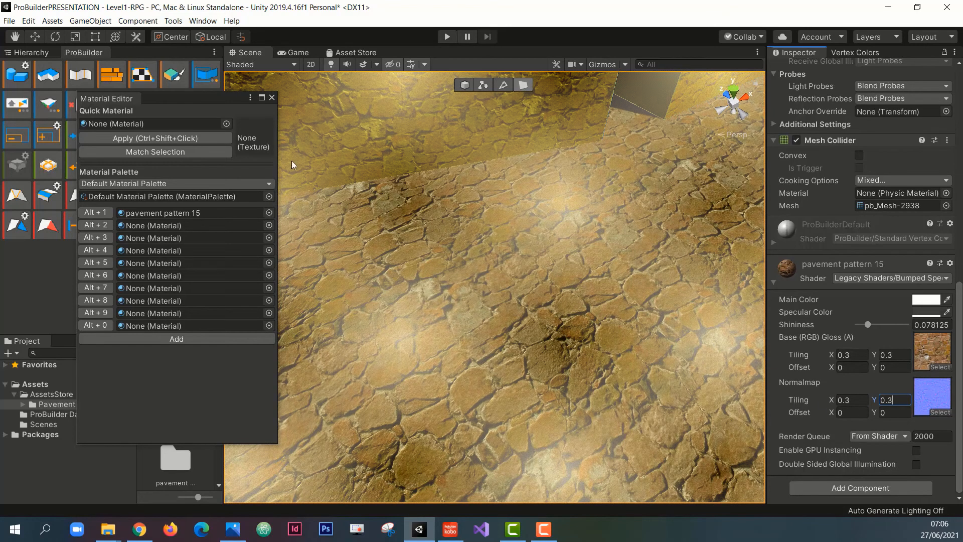
Set the base texture tiling of pavement pattern 15 to 0.1 on both X and Y.
scroll(492, 269, "down", 10)
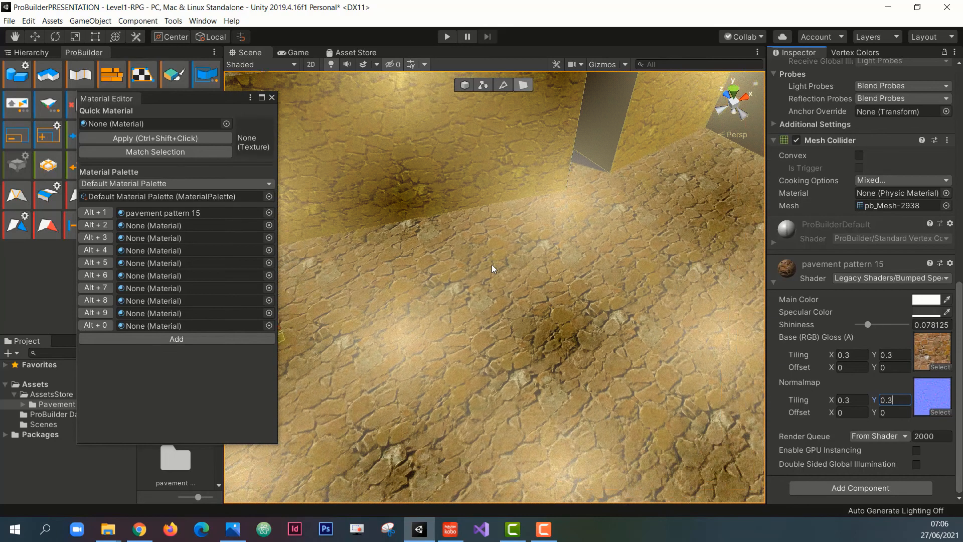
left_click(860, 355)
type("0.1")
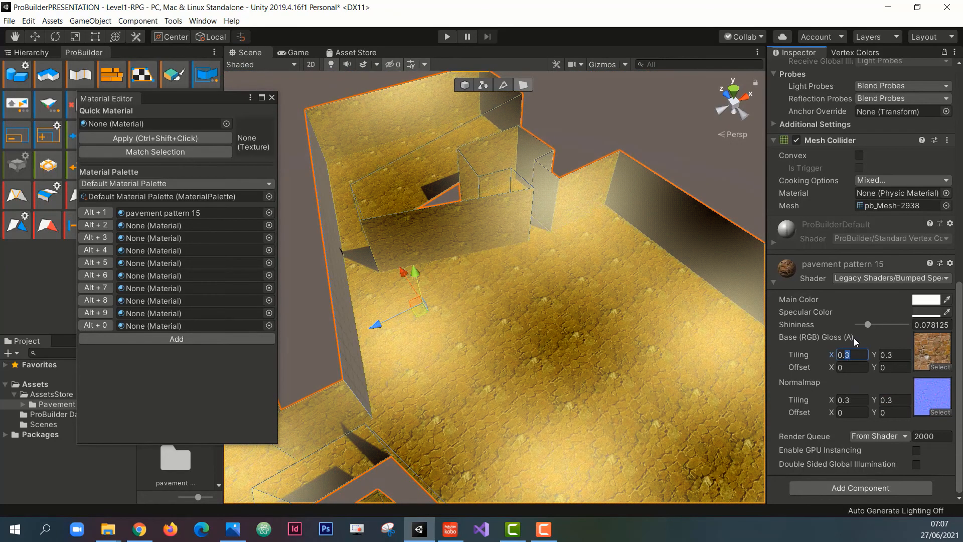
left_click(895, 355)
type("0.1")
Copy the 0.1 base tiling value into the X and Y normal map tiling of pavement pattern 15.
left_click_drag(895, 355, 880, 350)
key("ctrl+c")
left_click_drag(858, 396, 839, 395)
key("ctrl+v")
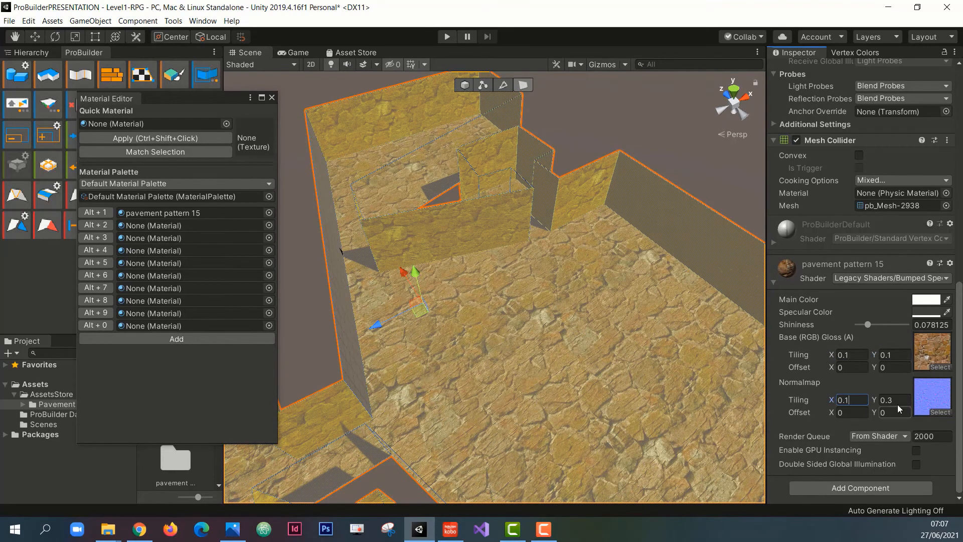
left_click_drag(897, 401, 878, 396)
key("ctrl+v")
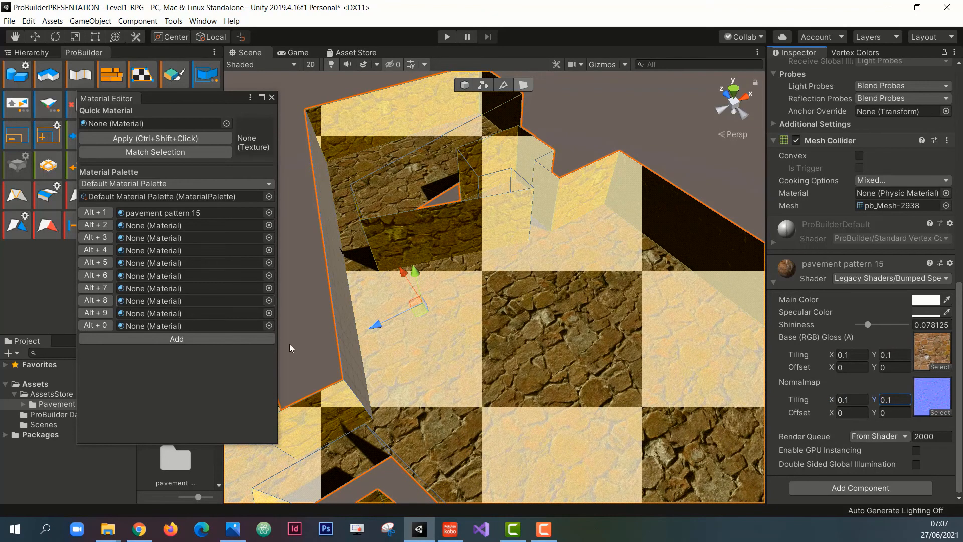
Select all faces of the level mesh, leaving the floor face out of the selection.
left_click(299, 252)
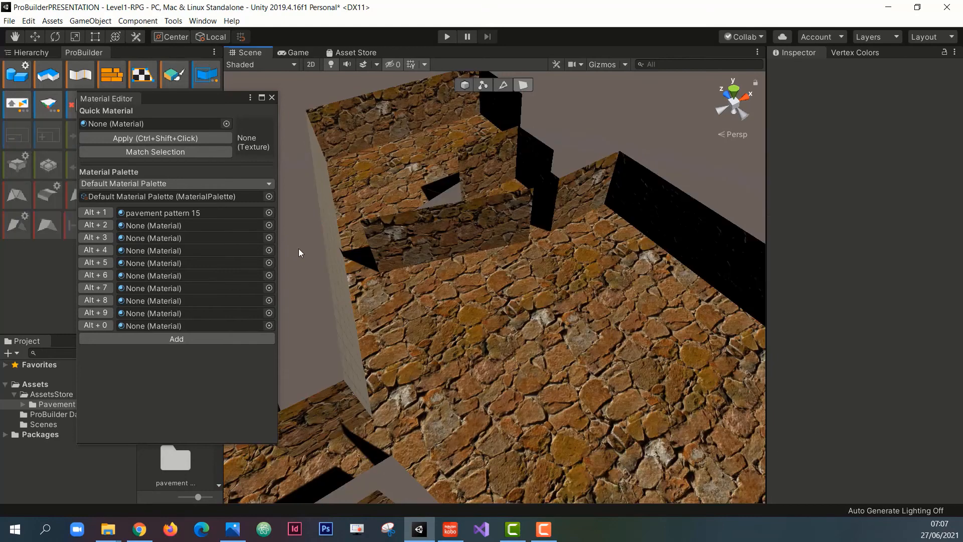
scroll(384, 301, "down", 5)
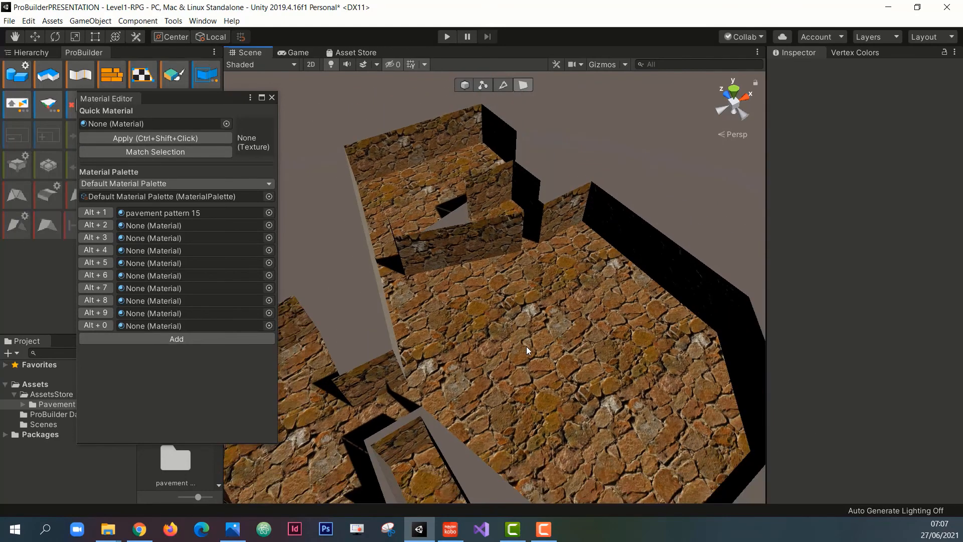
left_click_drag(526, 346, 479, 357, "alt")
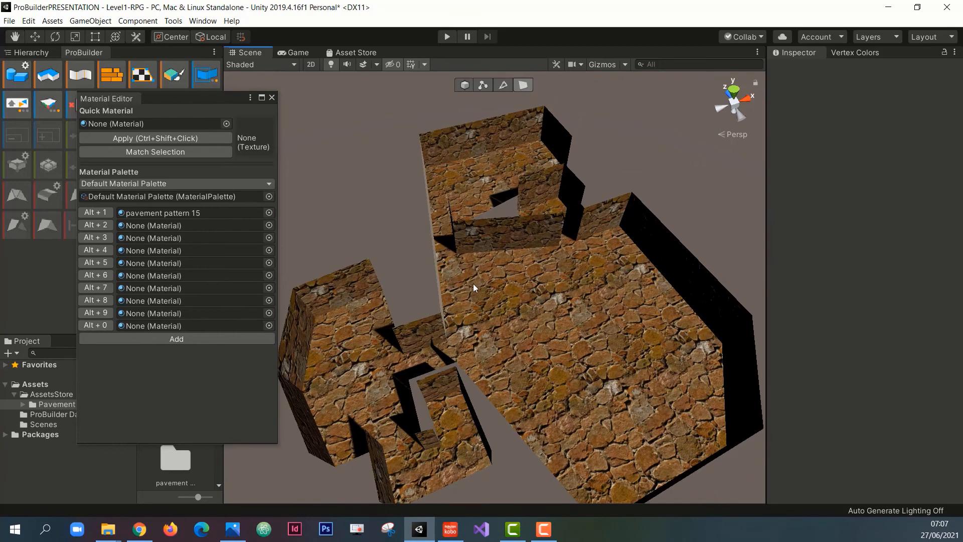
scroll(474, 284, "down", 2)
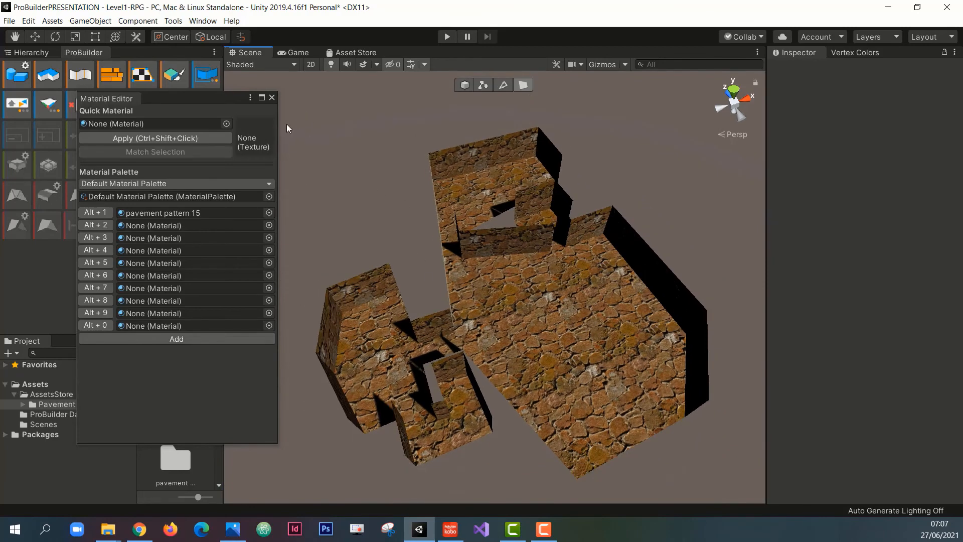
left_click_drag(290, 126, 758, 496)
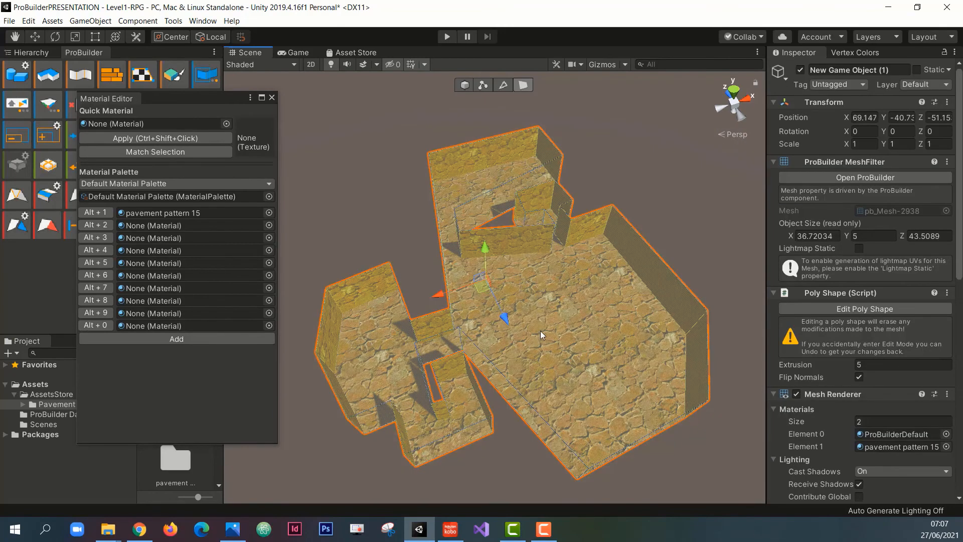
left_click(549, 318, "shift")
key("ctrl+z")
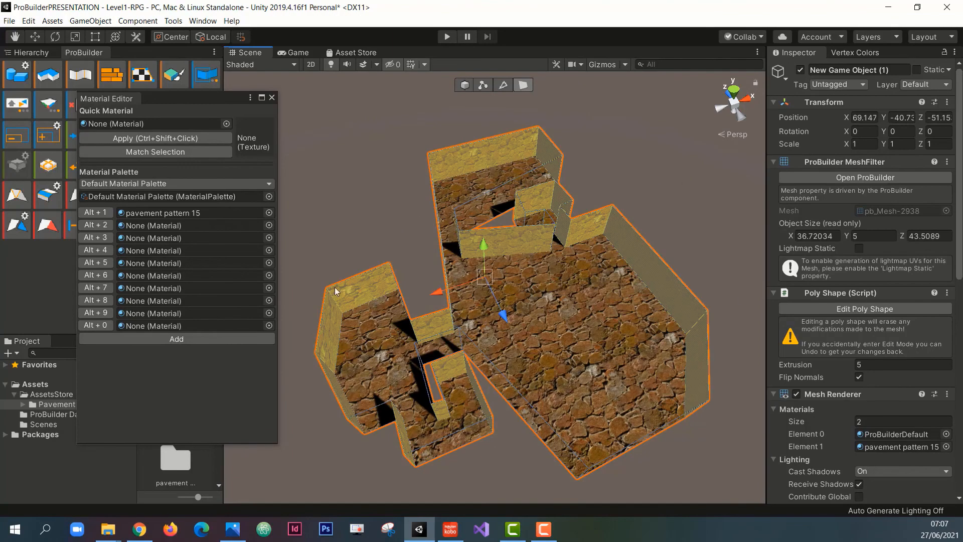
Assign pavement pattern 14 to the second material palette slot and apply it to the selected wall faces.
left_click(270, 226)
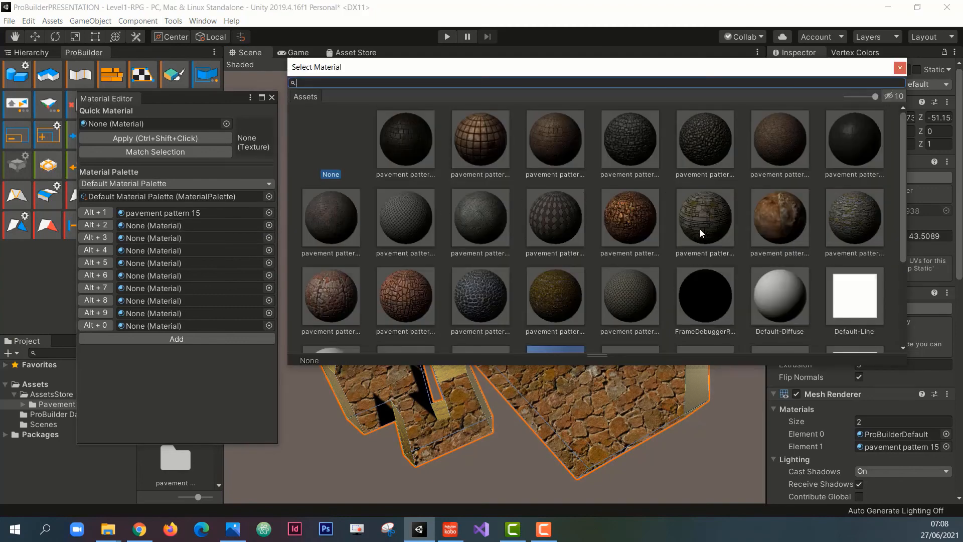
double_click(780, 221)
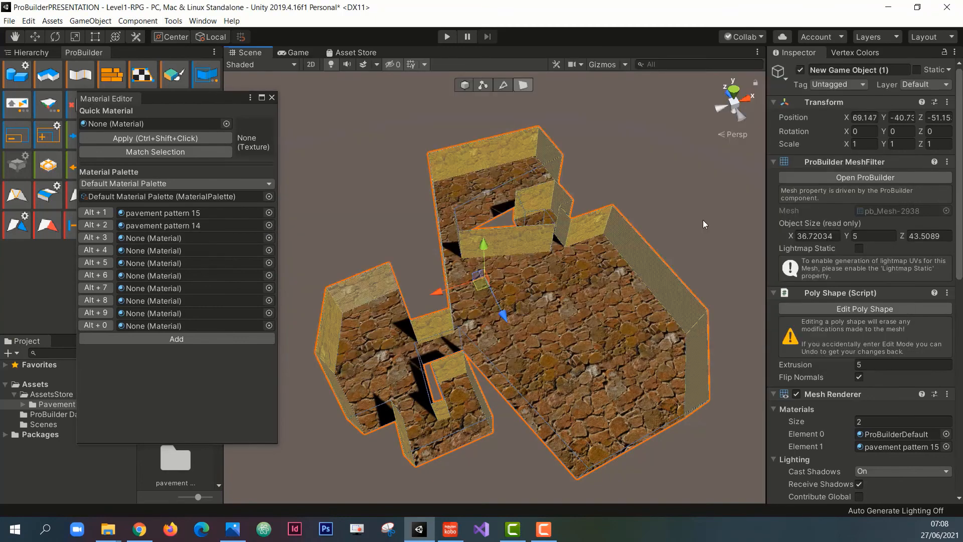
left_click(99, 225)
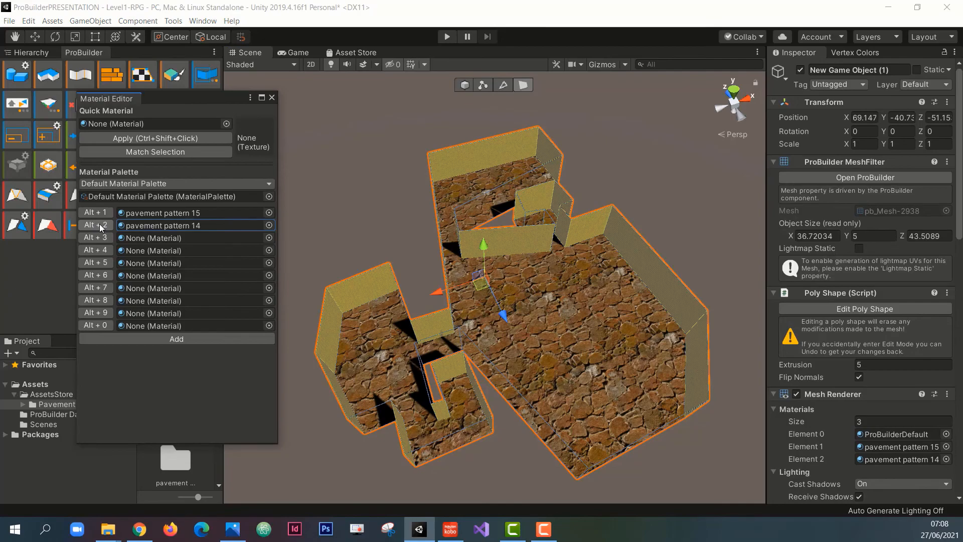
Set the base texture tiling of pavement pattern 14 to 0.1 on both X and Y.
scroll(450, 263, "up", 10)
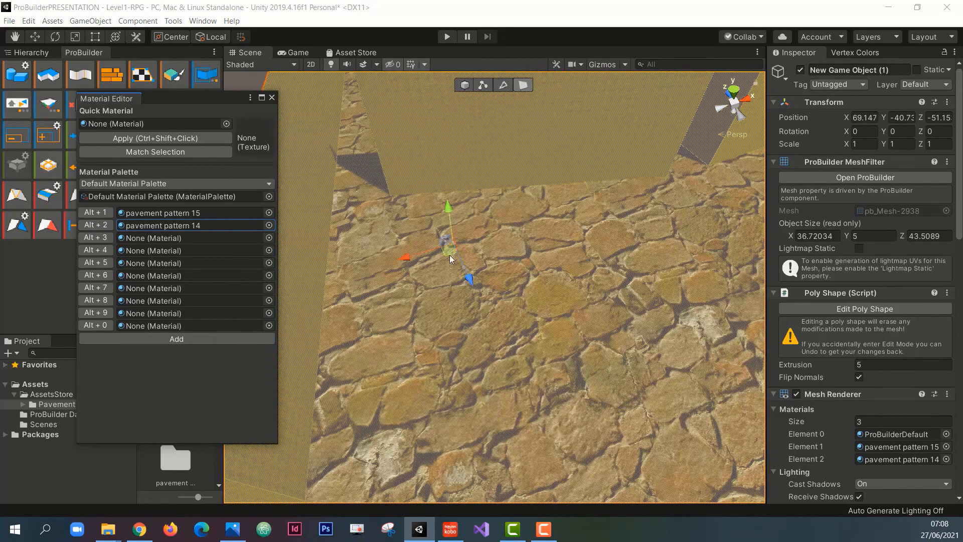
right_click_drag(473, 186, 486, 112)
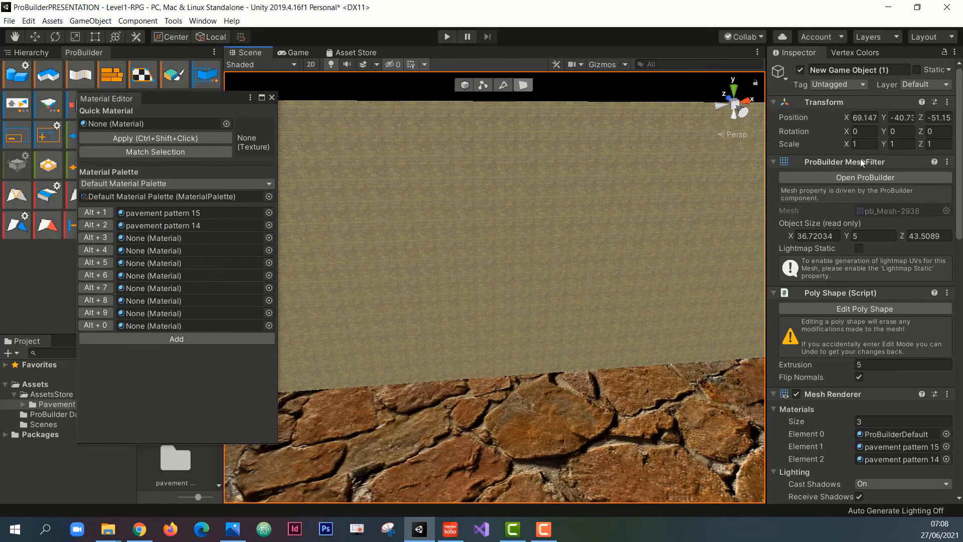
scroll(861, 333, "down", 10)
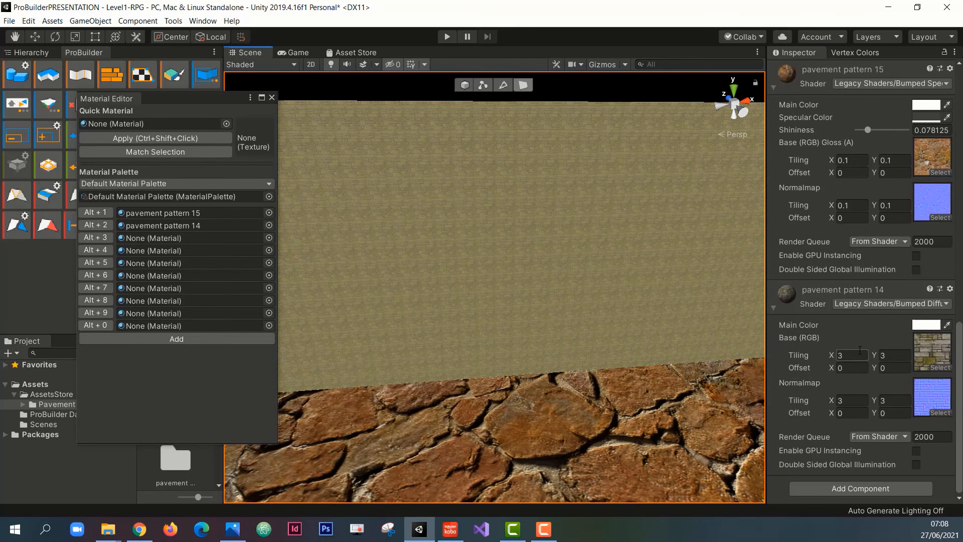
left_click(851, 355)
type("0.1")
left_click(893, 357)
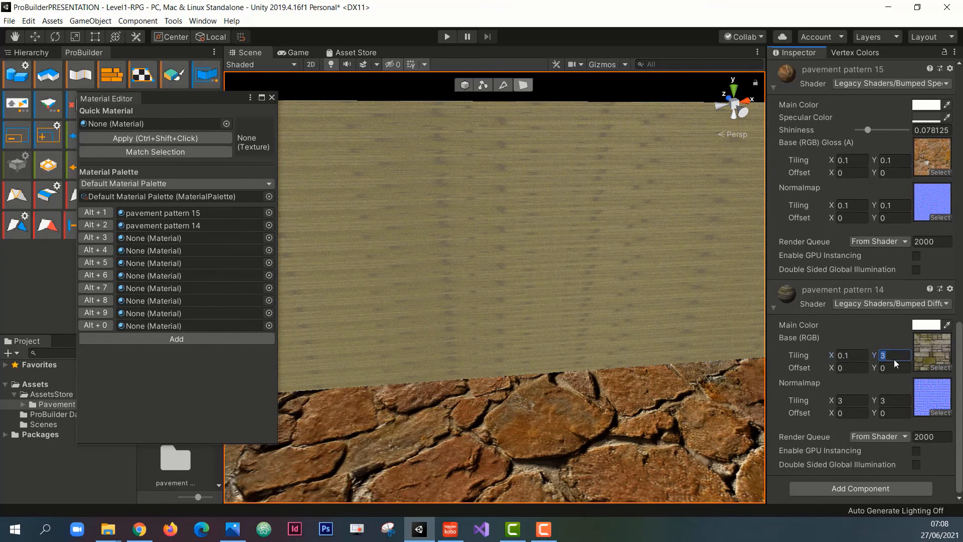
type("0.1")
Set the normal map tiling of pavement pattern 14 to 0.1 on both X and Y.
left_click(843, 402)
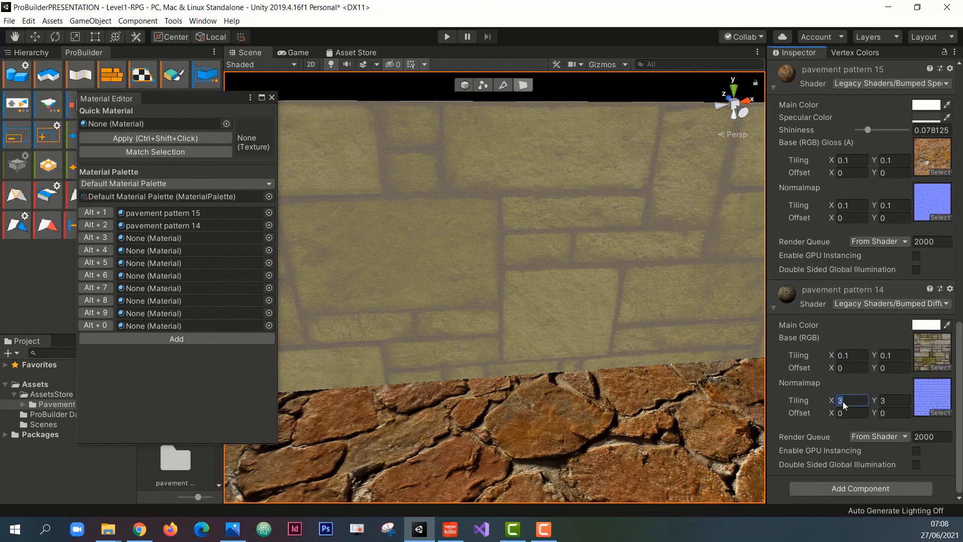
type("0.1")
left_click(886, 402)
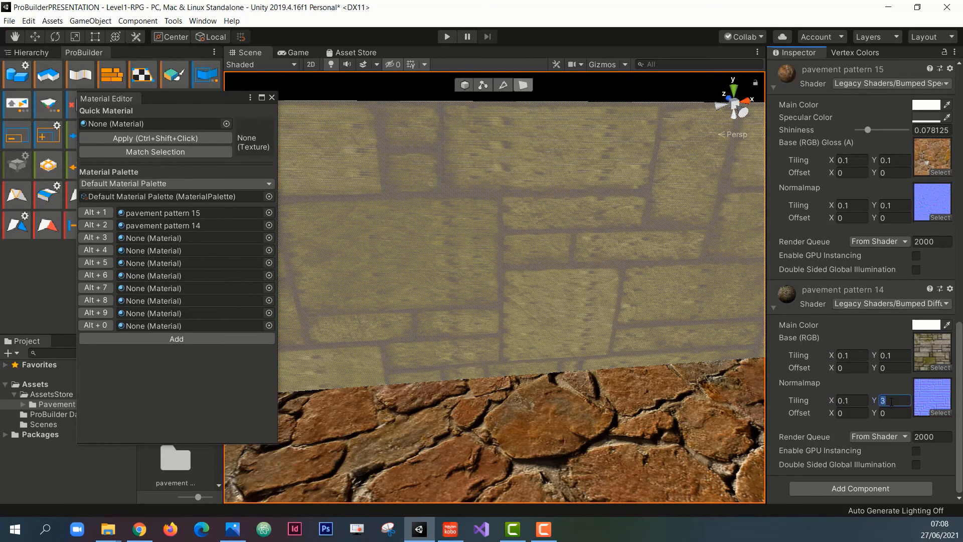
type("0.1")
Deselect the level, examine its textured walls and floor from several angles, and close the Material Editor.
scroll(512, 301, "down", 8)
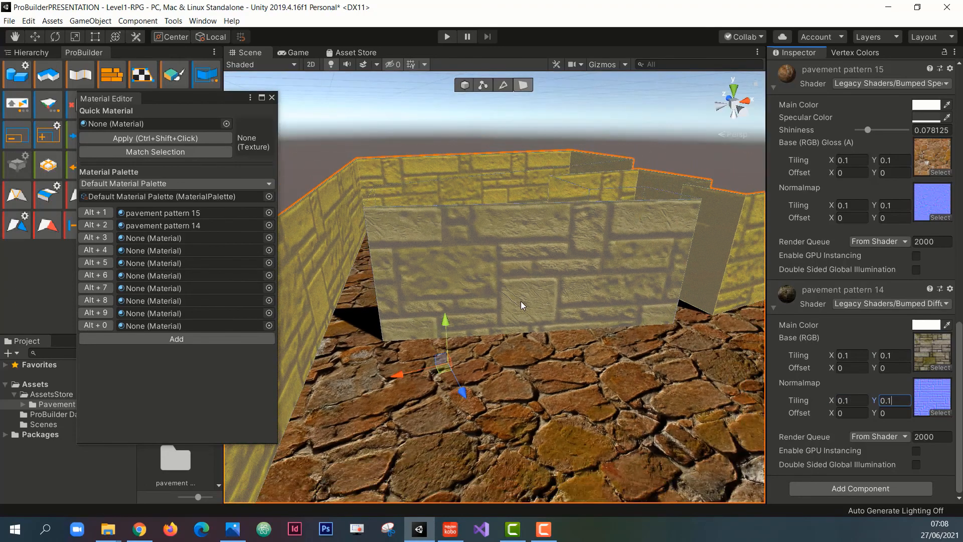
scroll(519, 361, "down", 2)
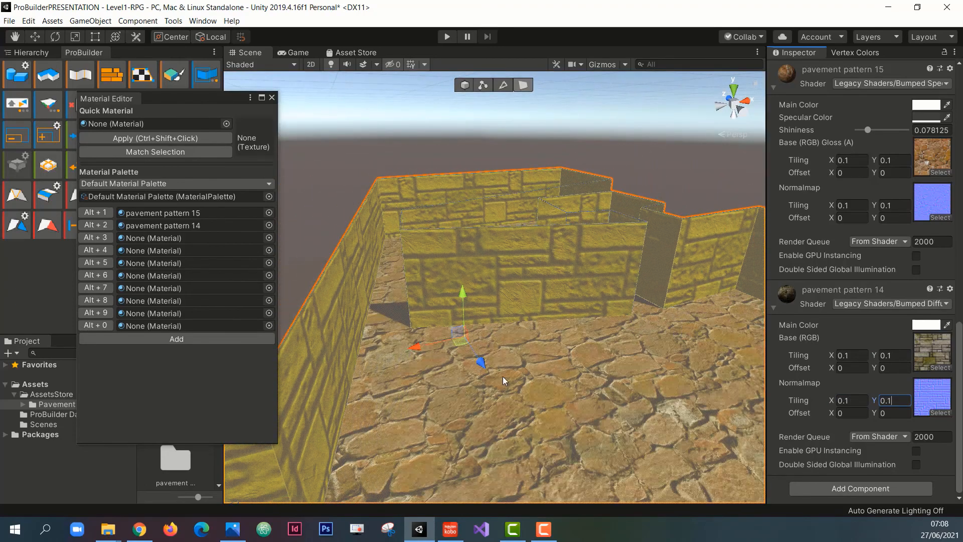
scroll(503, 376, "down", 6)
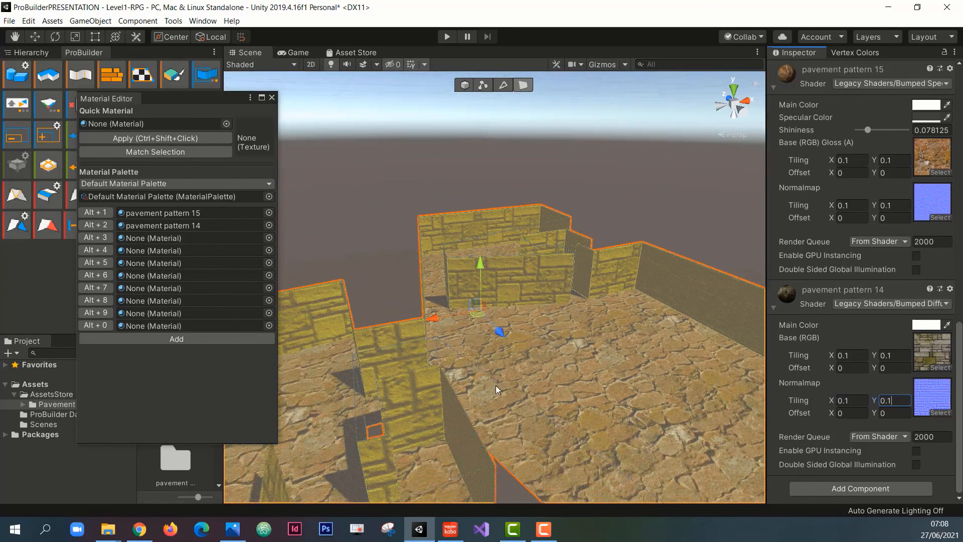
scroll(496, 386, "down", 1)
left_click(534, 355)
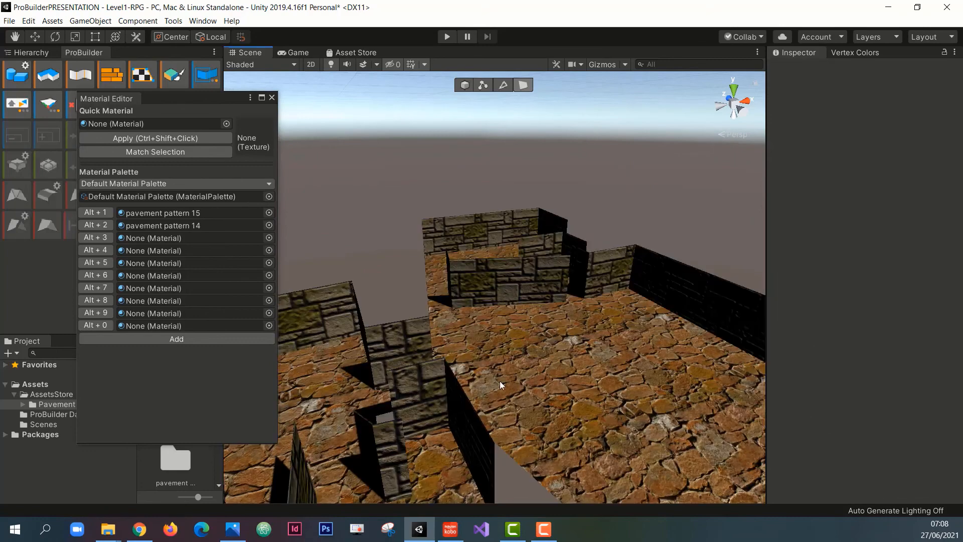
mouse_move(501, 382)
right_mouse_down()
mouse_move(558, 359)
mouse_move(514, 386)
right_mouse_up()
scroll(501, 366, "down", 5)
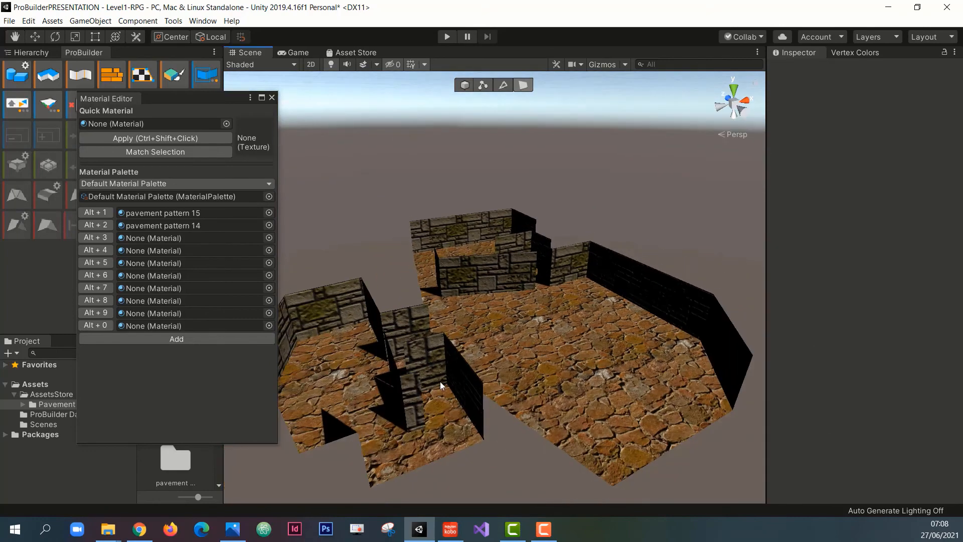
middle_click_drag(412, 380, 419, 344)
right_click_drag(453, 319, 529, 328)
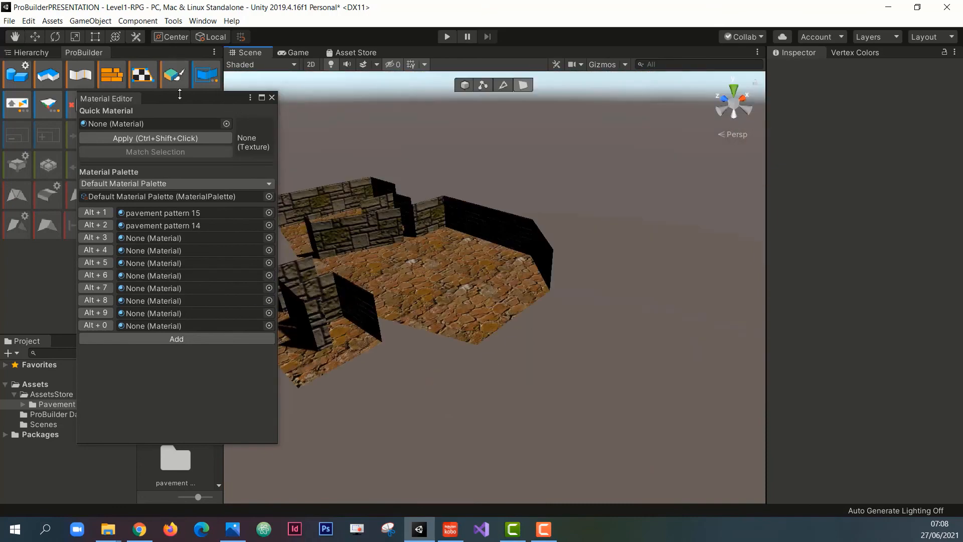
left_click(272, 98)
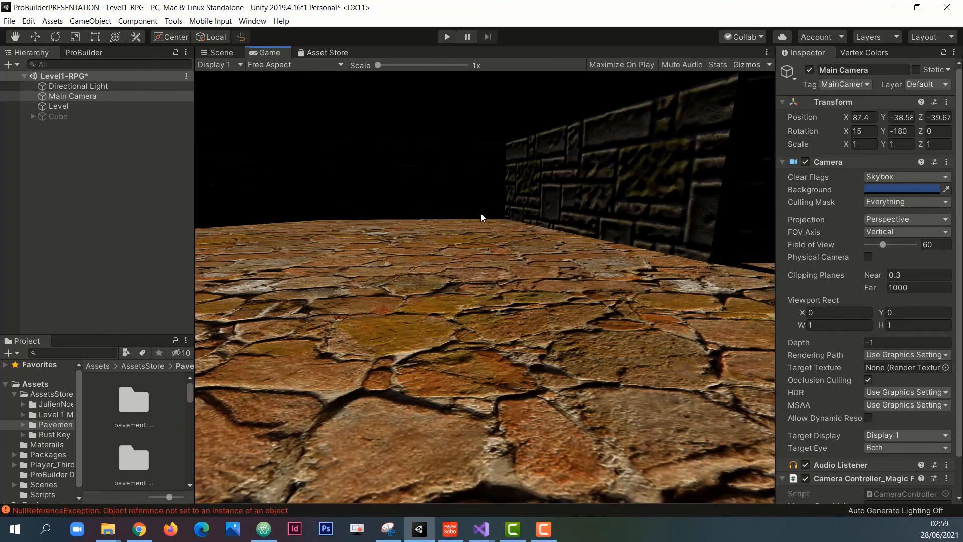
Open the Lighting Settings window for the Level1-RPG scene.
left_click(246, 22)
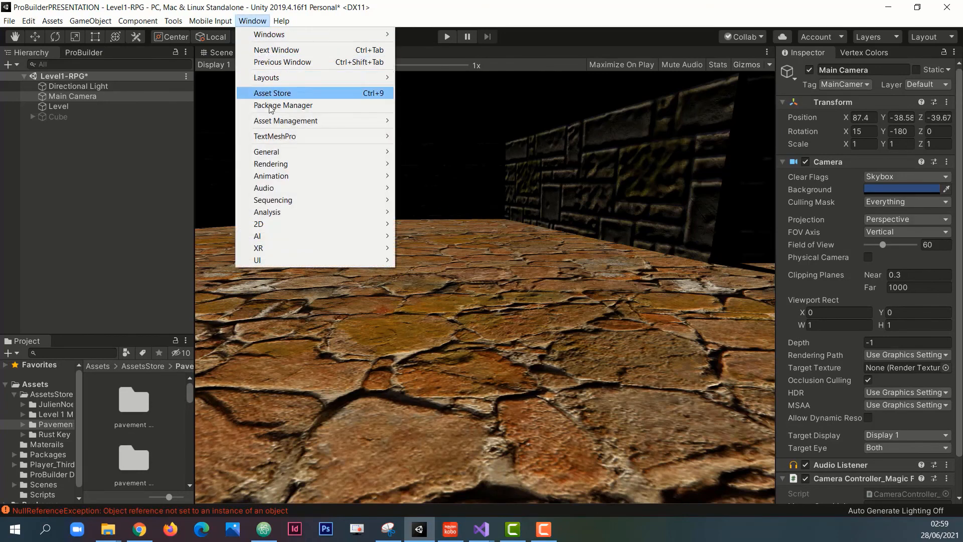
mouse_move(274, 174)
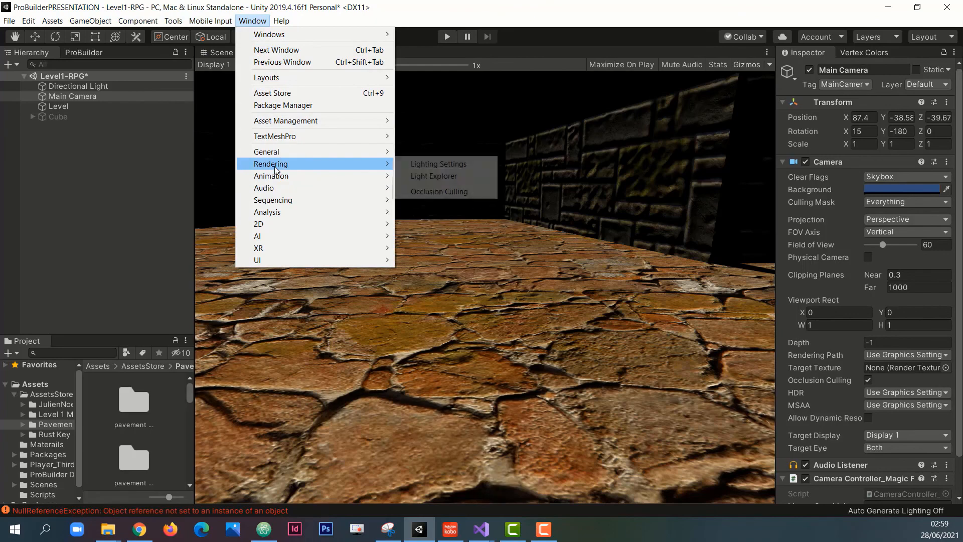
left_click(462, 167)
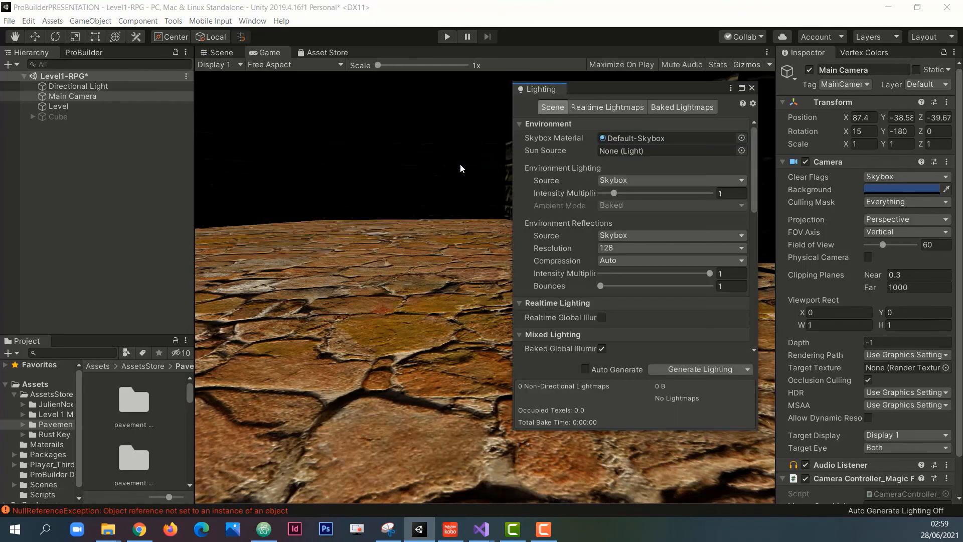
Set the environment lighting source to Color with a warm peach ambient color of RGB 183, 132, 117, and close the Lighting settings.
left_click(619, 181)
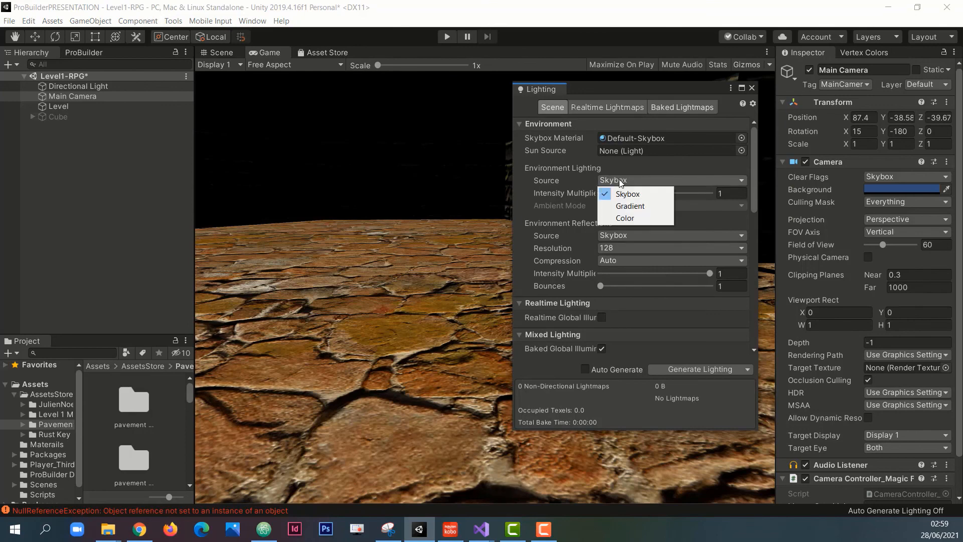
left_click(626, 218)
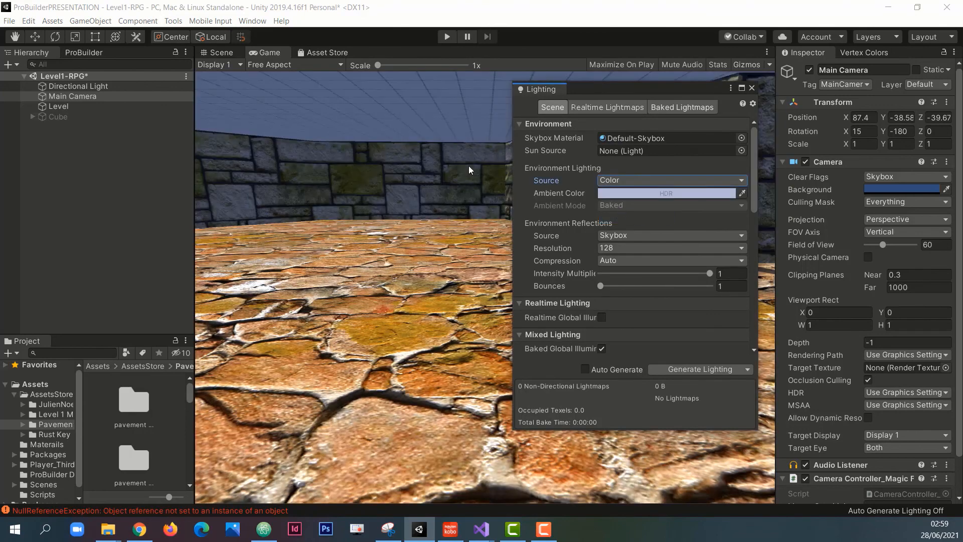
left_click(622, 191)
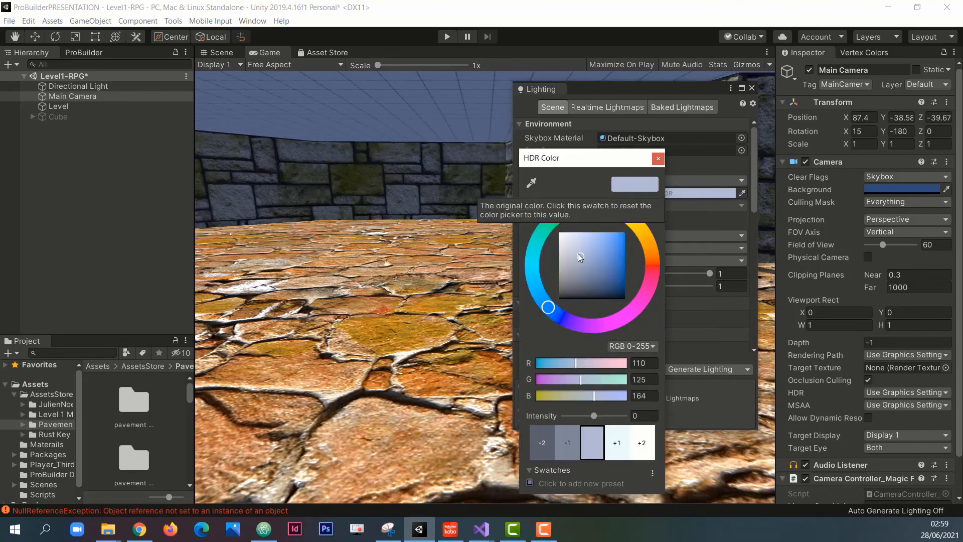
mouse_move(592, 253)
left_mouse_down()
mouse_move(607, 259)
mouse_move(571, 263)
mouse_move(576, 279)
left_mouse_up()
left_click(651, 253)
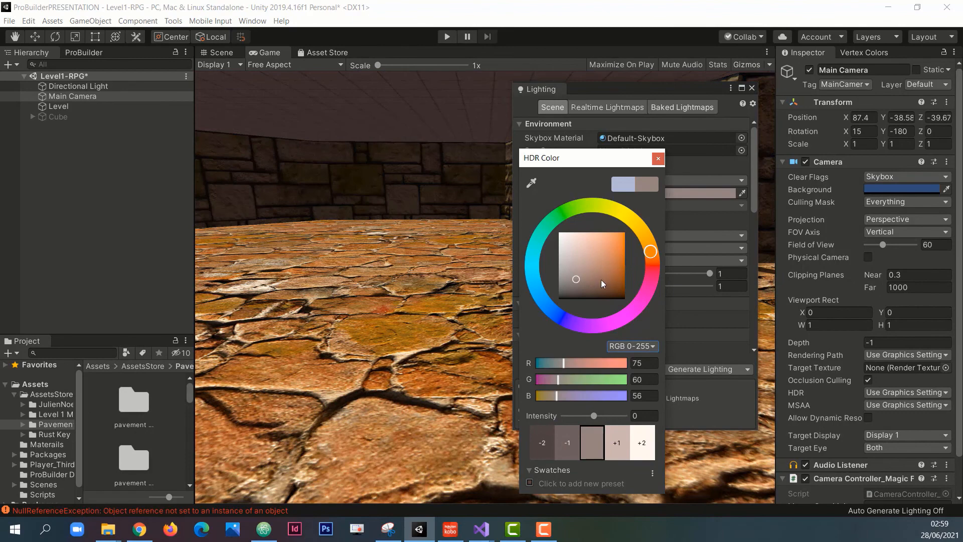
left_click(596, 277)
left_click_drag(601, 271, 583, 251)
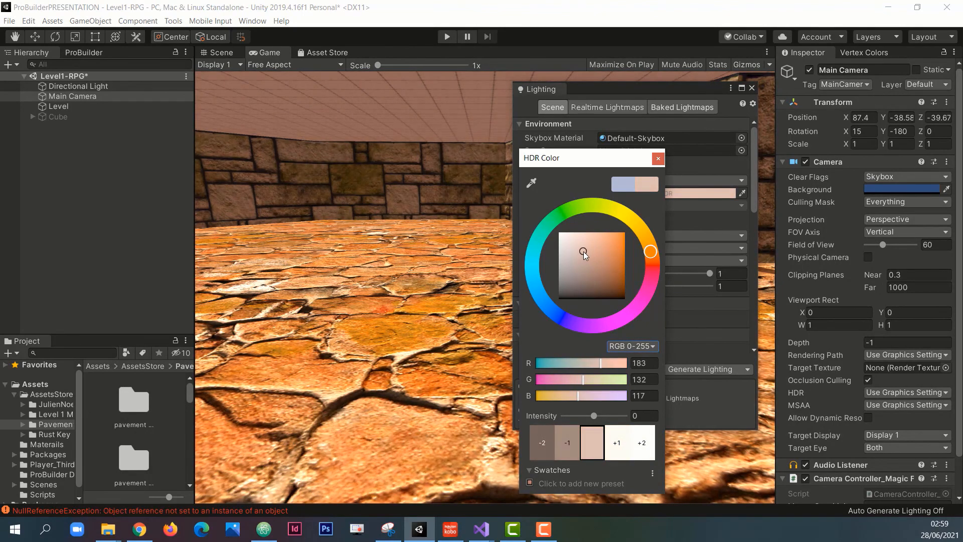
left_click(658, 158)
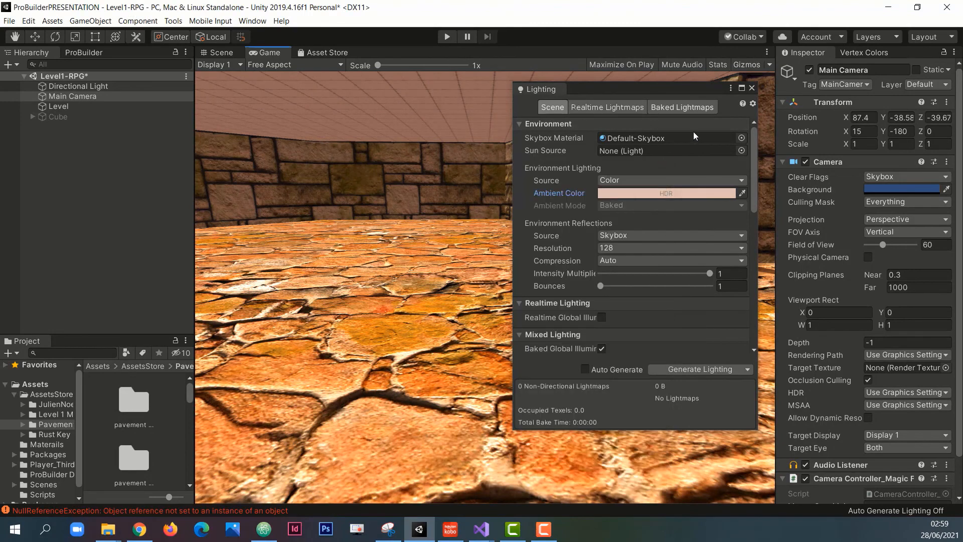
left_click(752, 89)
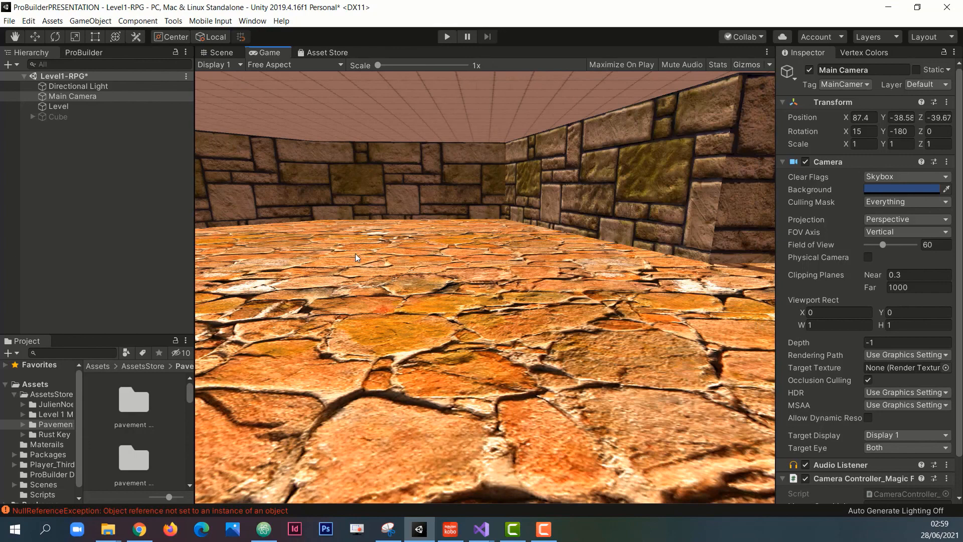